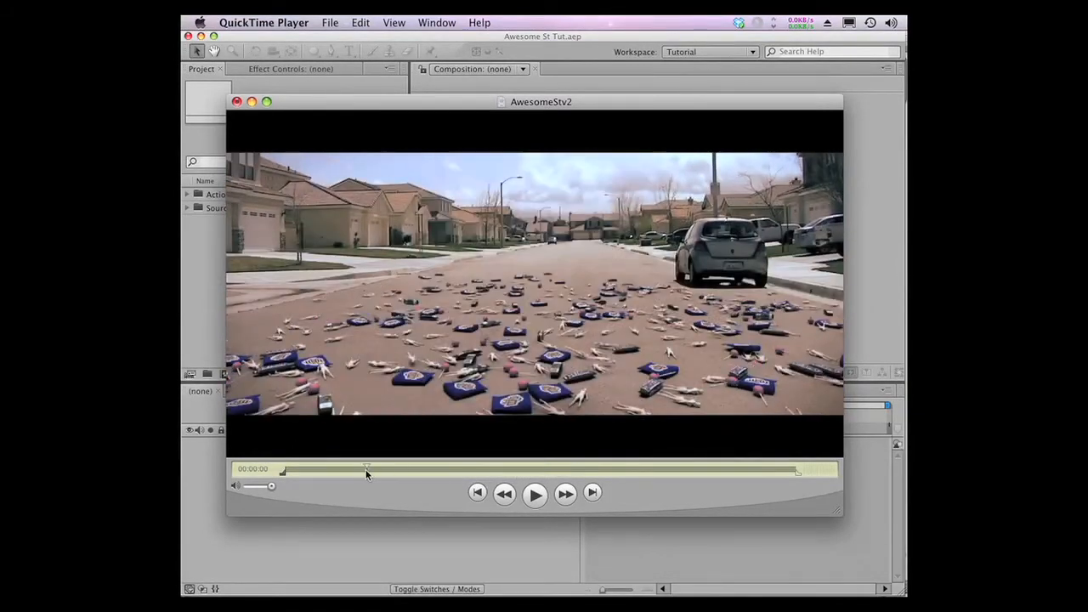
Play the finished AwesomeStv2 clip for reference, stop it, and switch to After Effects.
key(space)
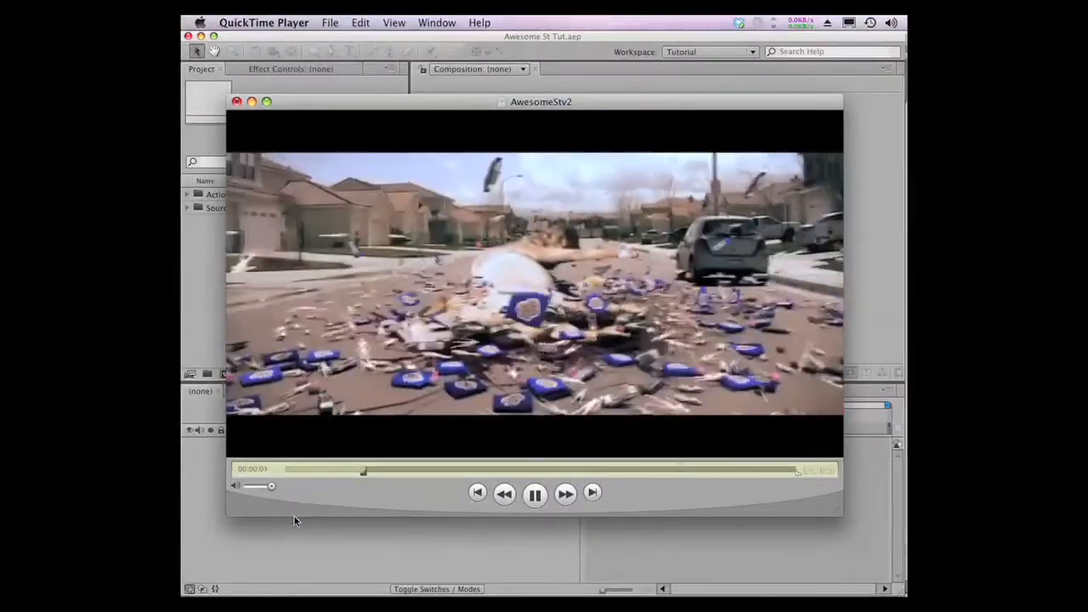
key(space)
click(294, 542)
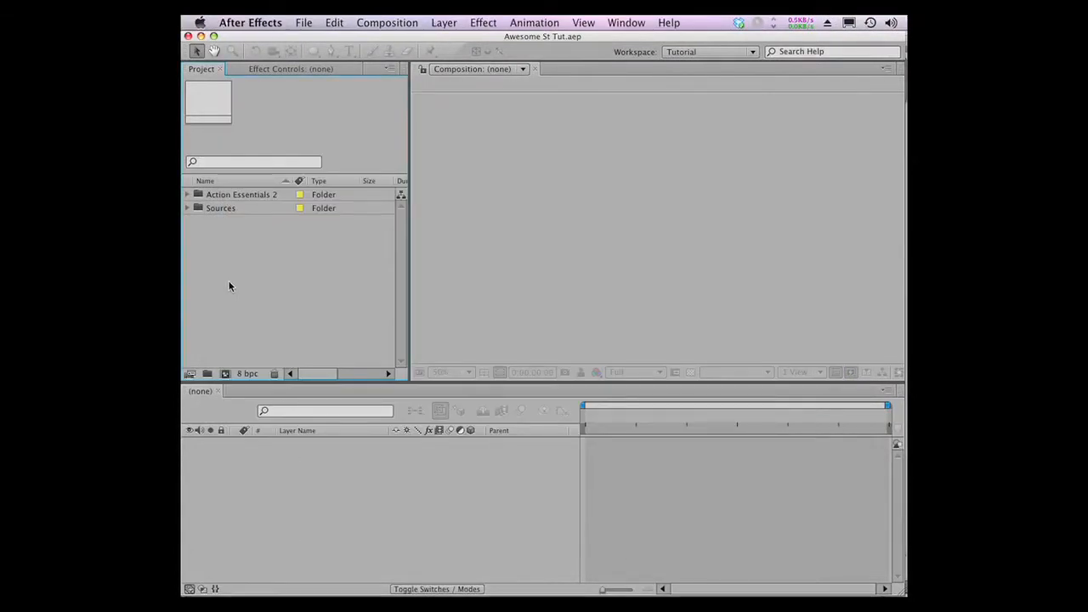
Create a composition from the Background Plate footage in Sources and add More Barbies as a layer above it.
click(188, 210)
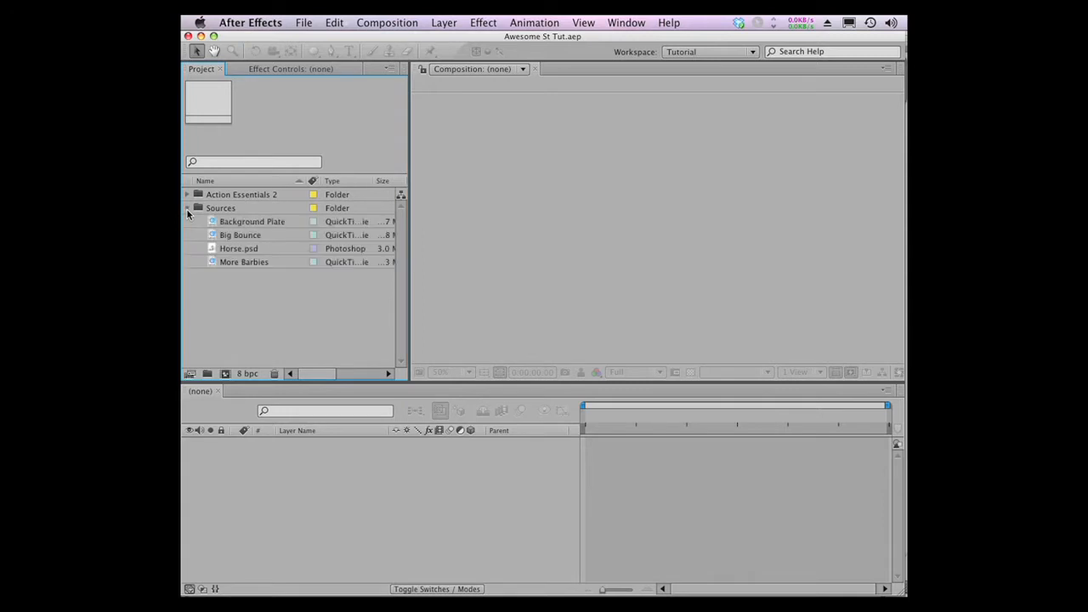
drag(209, 223, 227, 375)
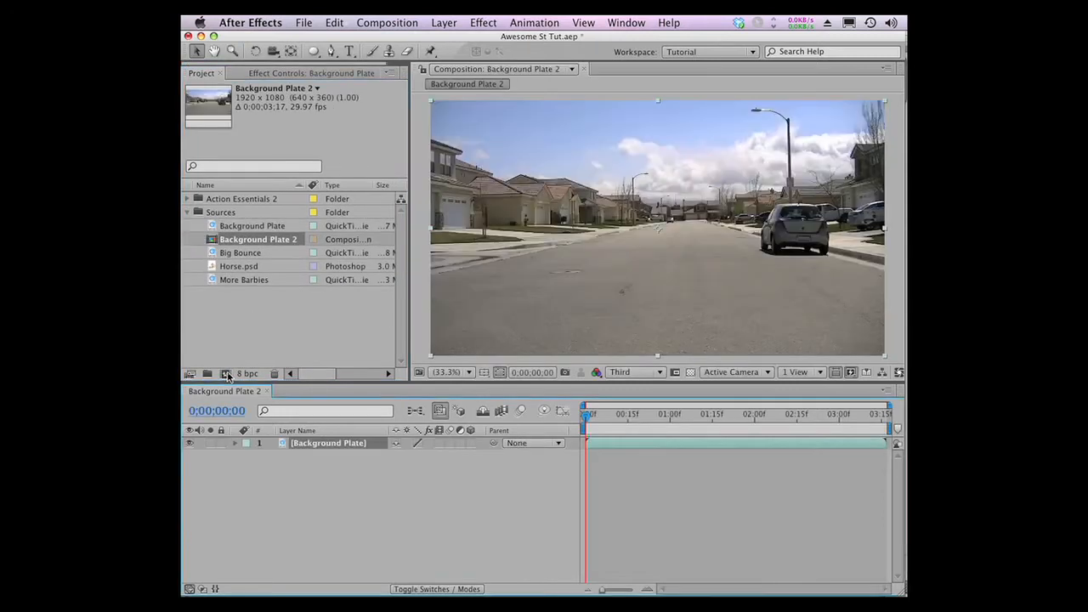
click(208, 283)
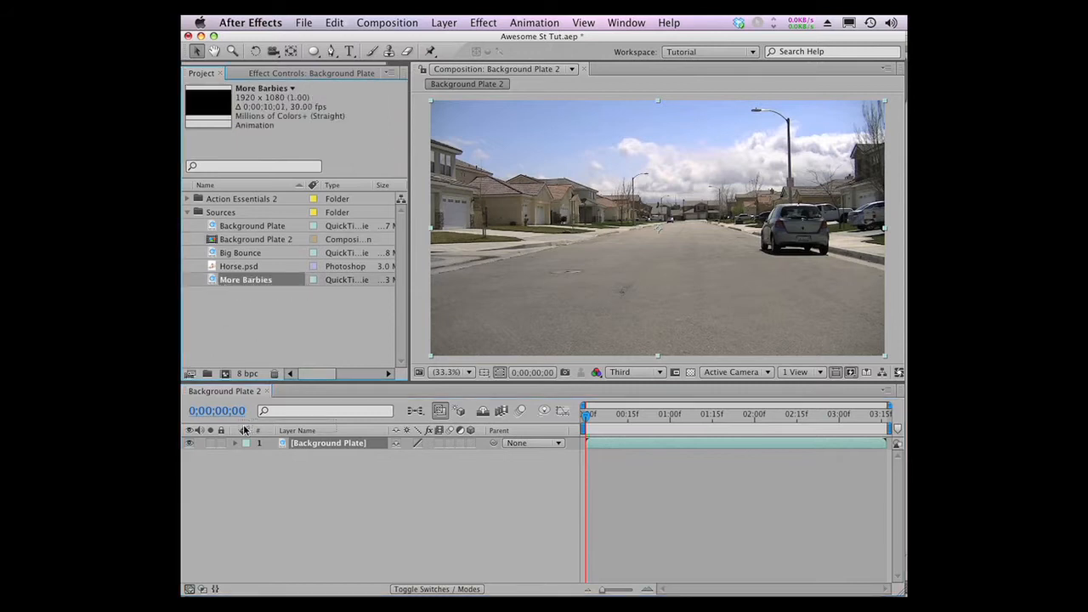
drag(244, 439, 239, 442)
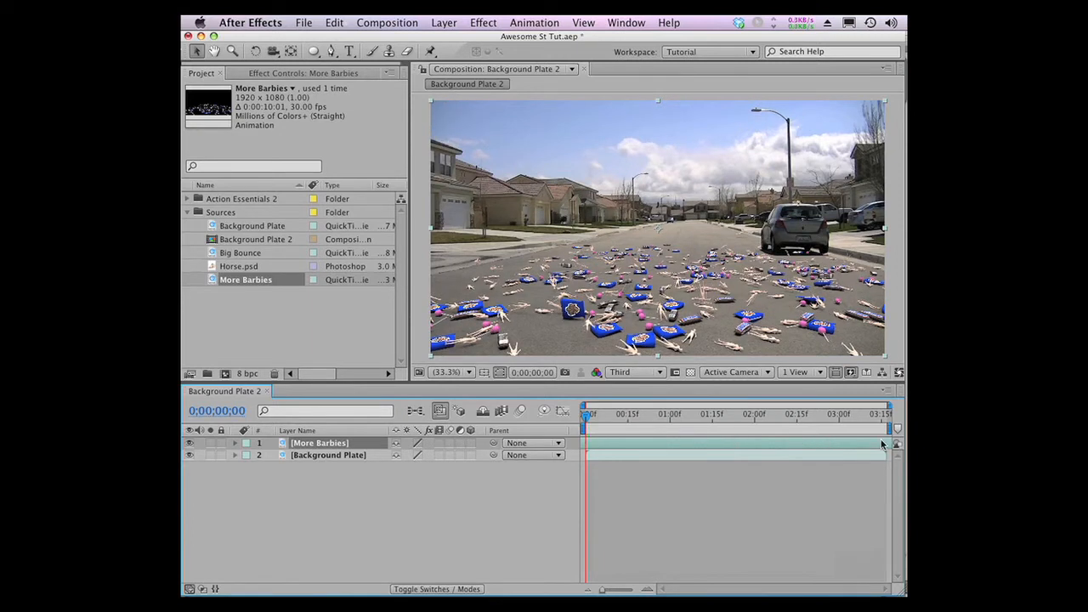
Slide the More Barbies layer earlier and freeze its frame of scattered dolls at 0;00;00;00 for the whole composition.
drag(880, 444, 545, 448)
right_click(597, 446)
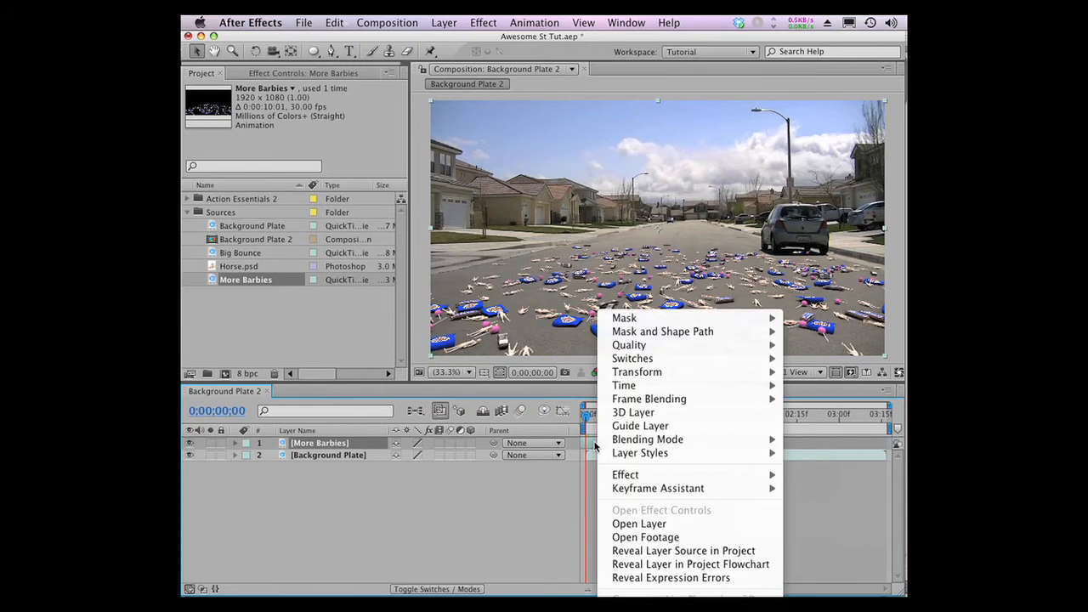
mouse_move(669, 387)
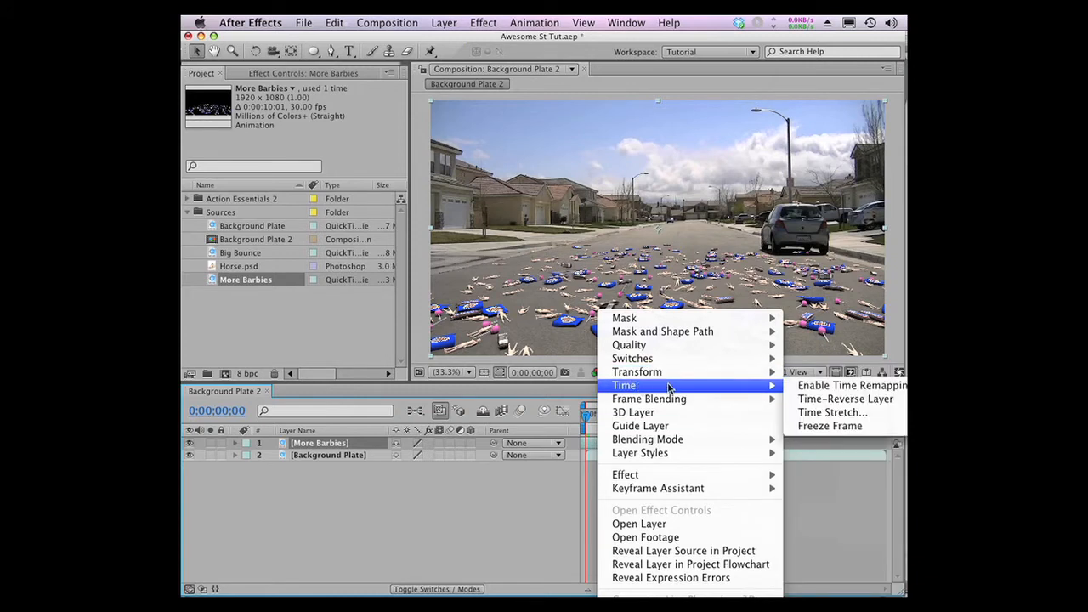
click(822, 426)
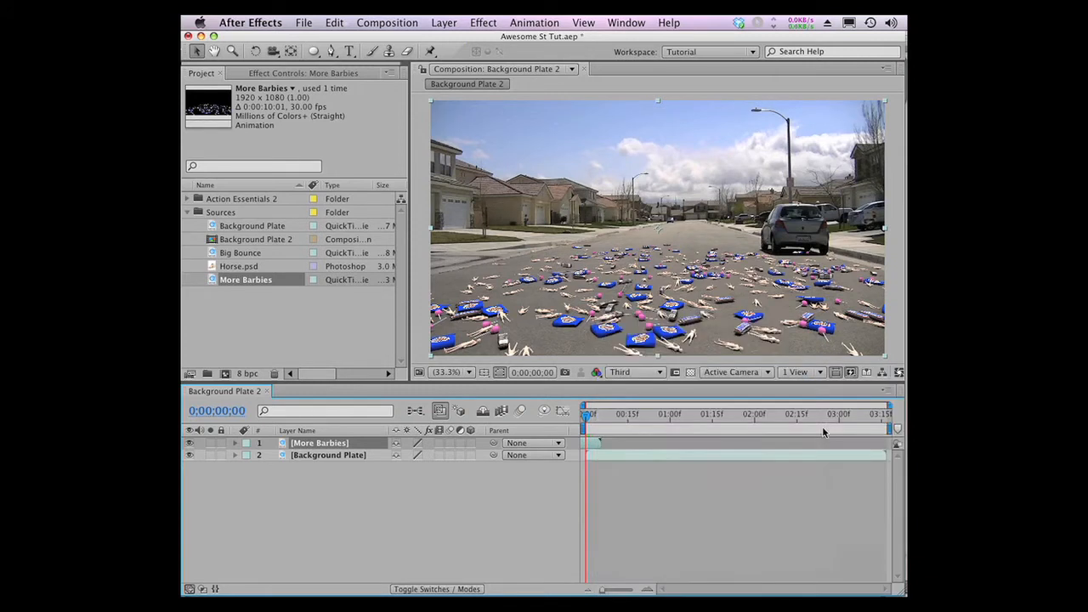
click(236, 443)
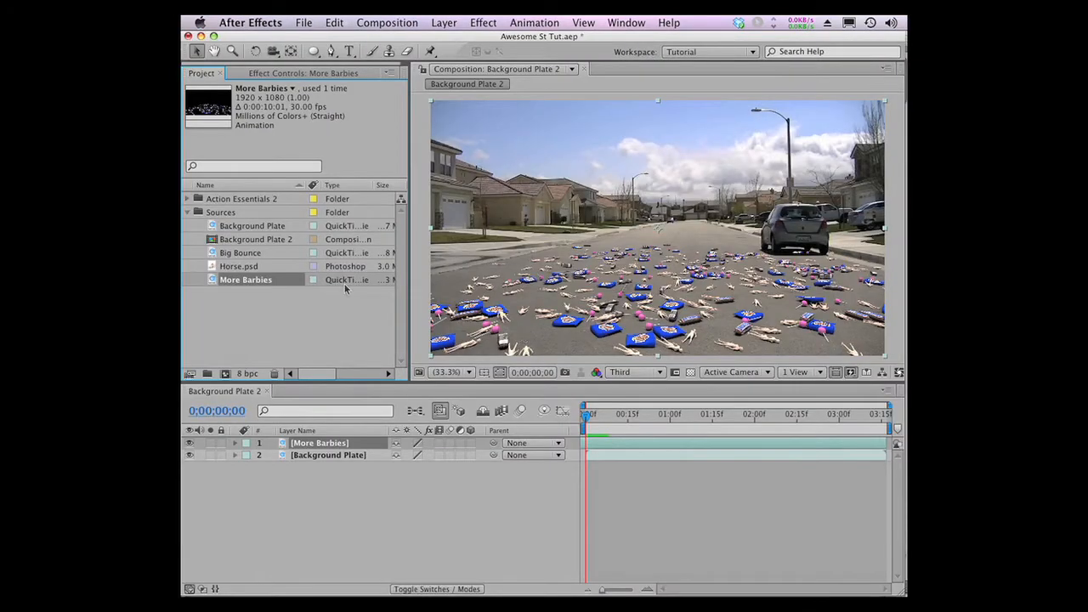
Place Horse.psd in the middle of the road as the top layer and set a Position keyframe for it at 0;00;00;06.
click(219, 268)
drag(220, 268, 659, 265)
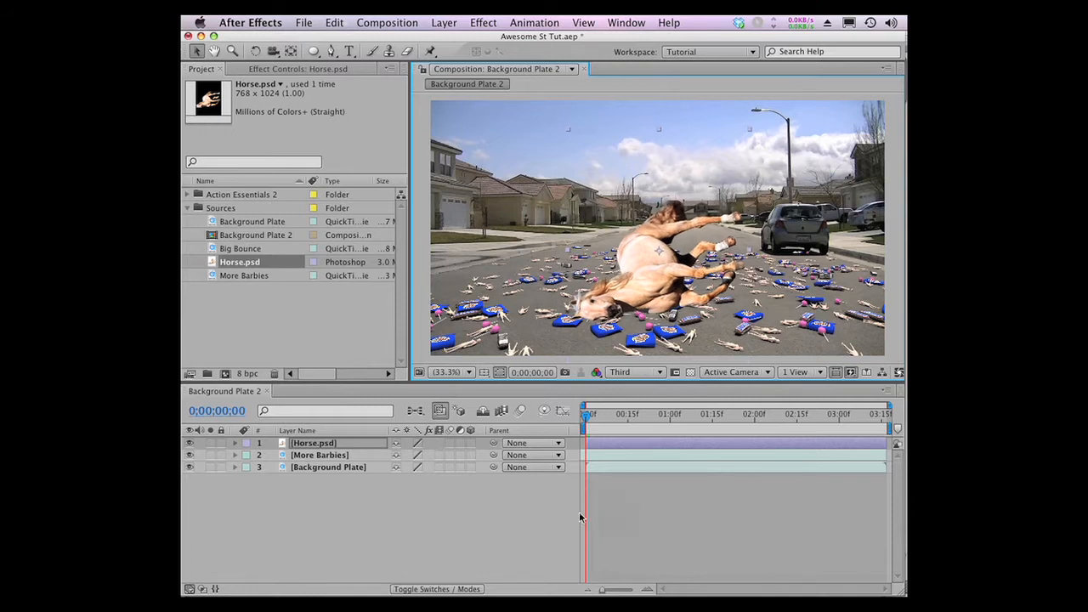
key(space)
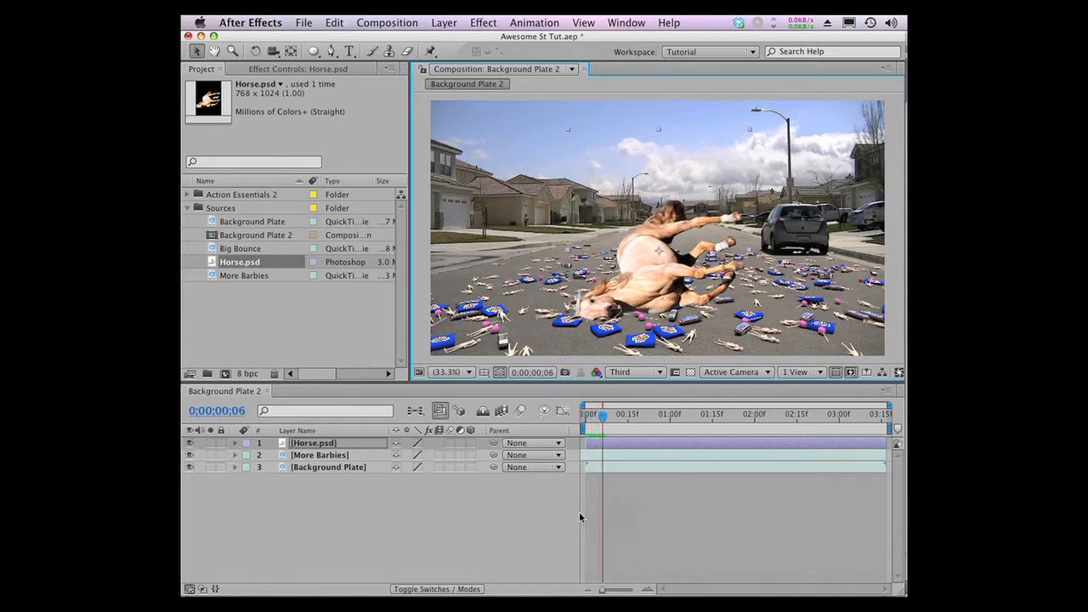
click(330, 444)
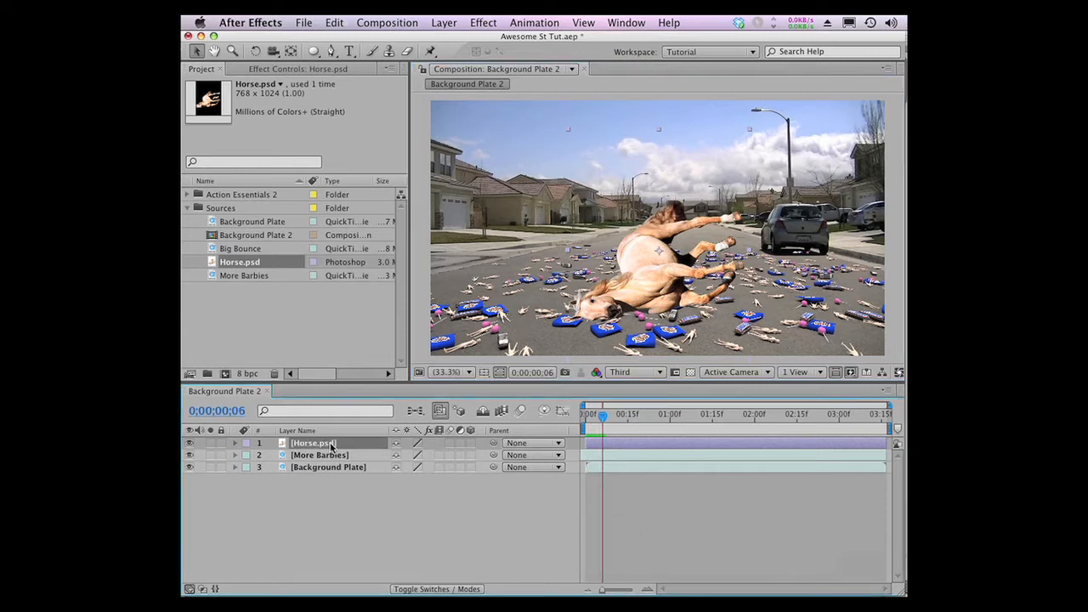
key(p)
click(271, 455)
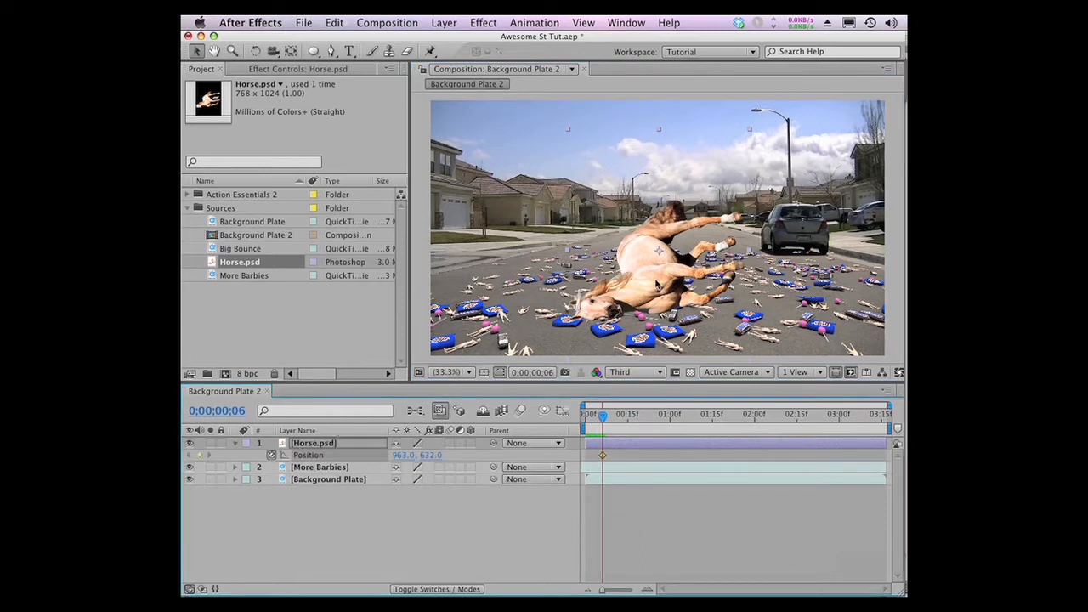
At 0;00;00;00, move the horse straight up above the frame to a Position of about 963, -360.
key(Page_Up)
key(Page_Up)
key(Page_Up)
key(Page_Up)
key(Page_Up)
key(Page_Up)
scroll(696, 235, up, 1)
scroll(696, 235, down, 2)
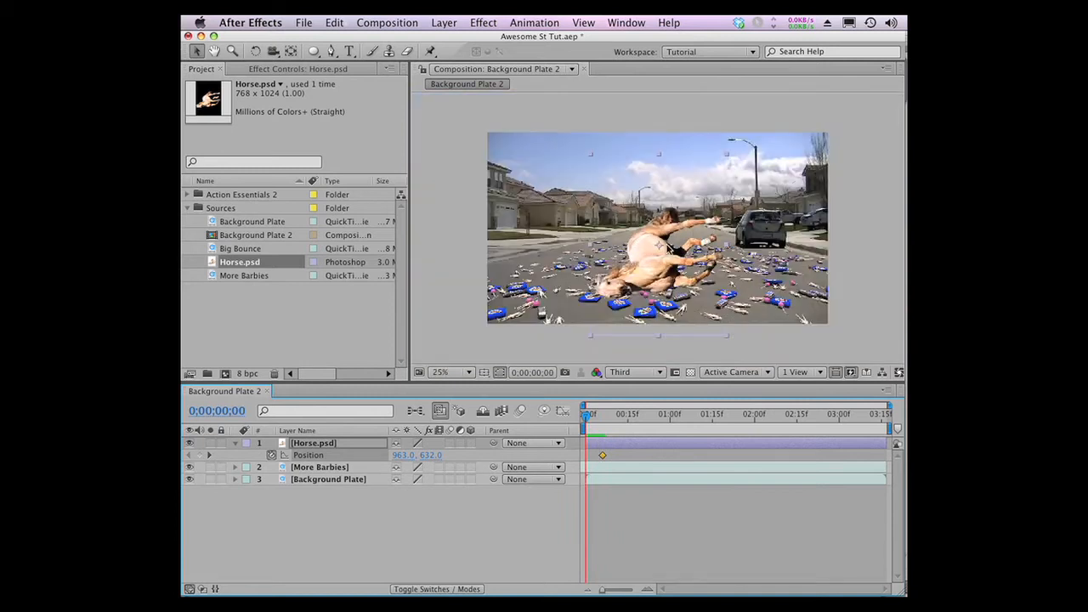
scroll(659, 238, down, 1)
drag(659, 236, 661, 154)
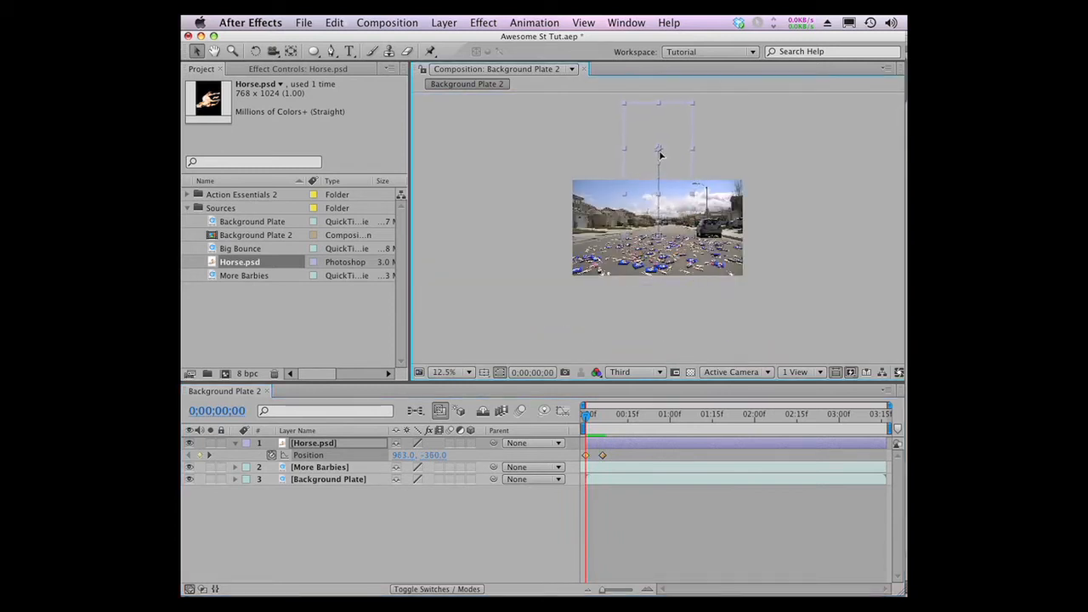
scroll(583, 315, up, 2)
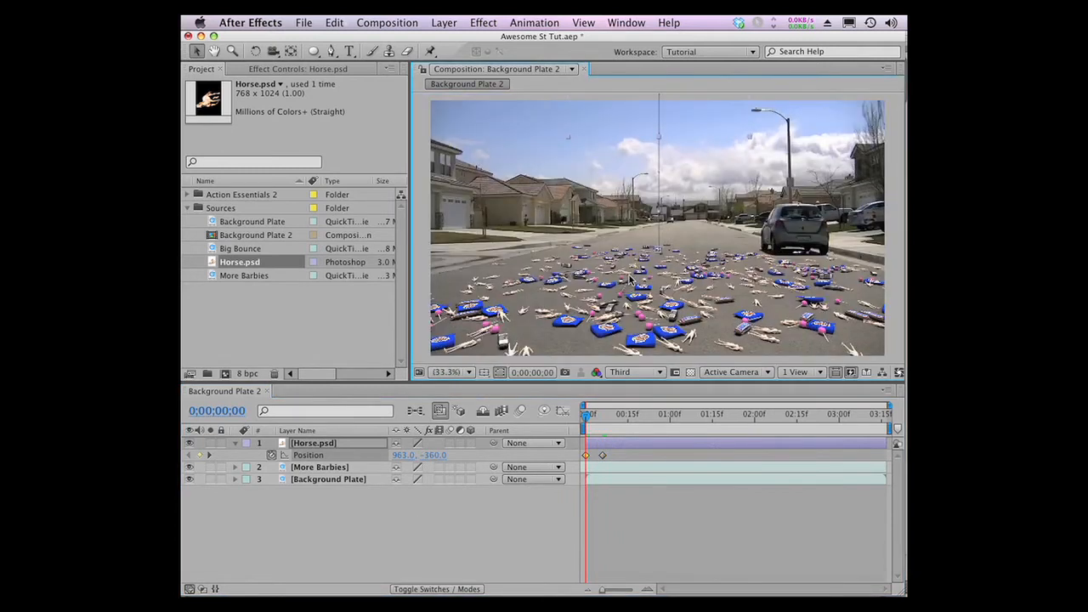
Preview the horse's fall frame by frame between the two Position keyframes.
key(space)
key(Page_Up)
key(Page_Up)
key(Page_Up)
key(Page_Up)
key(Page_Up)
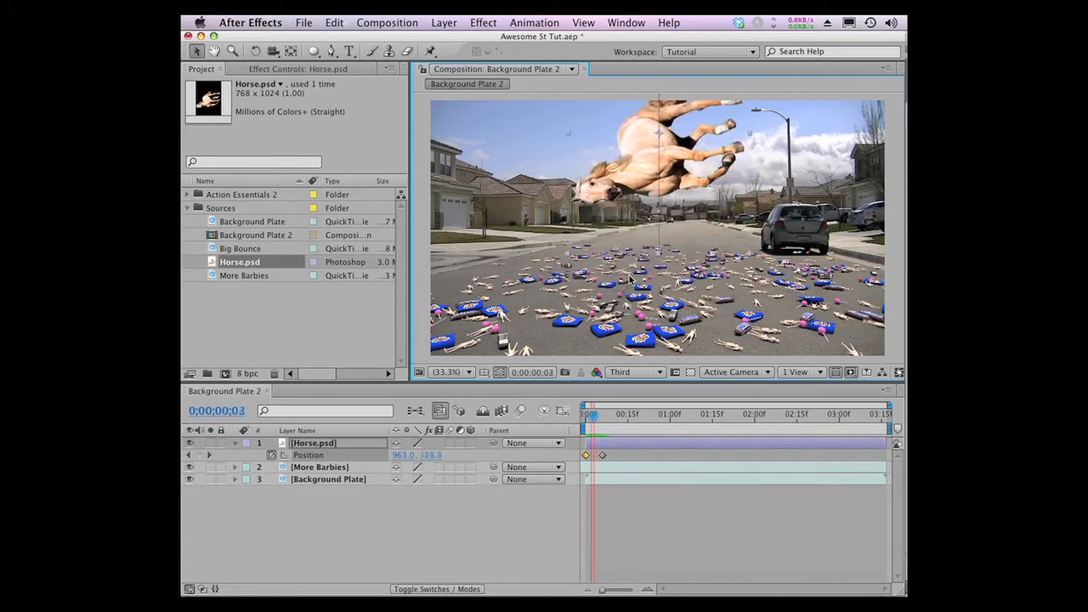
key(Page_Down)
key(Page_Down)
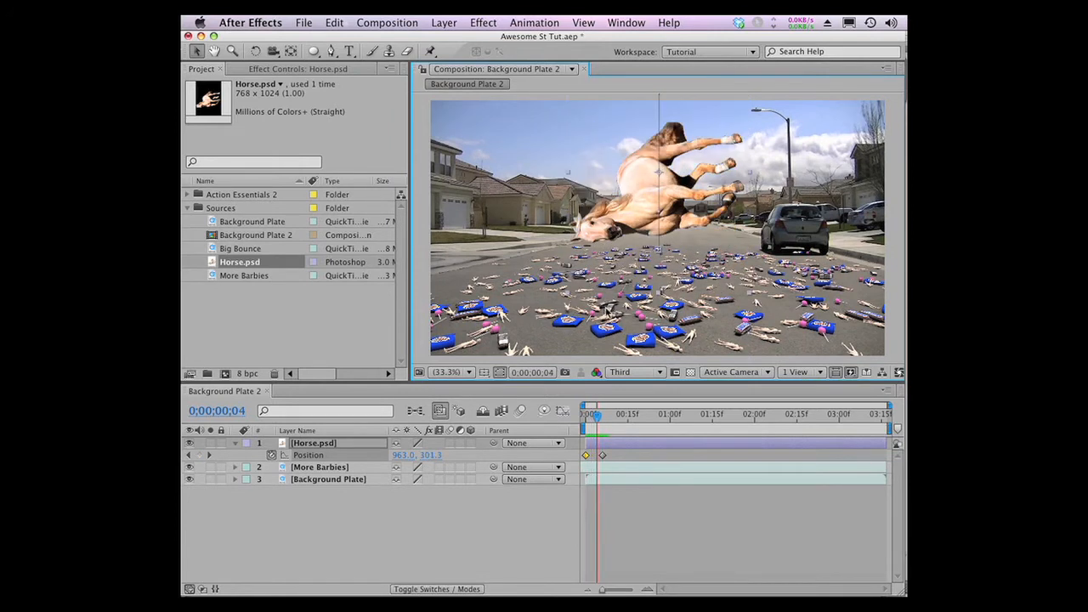
Enable motion blur for the Horse.psd layer and the composition, and check the blur through the fall to 0;00;00;06.
click(449, 444)
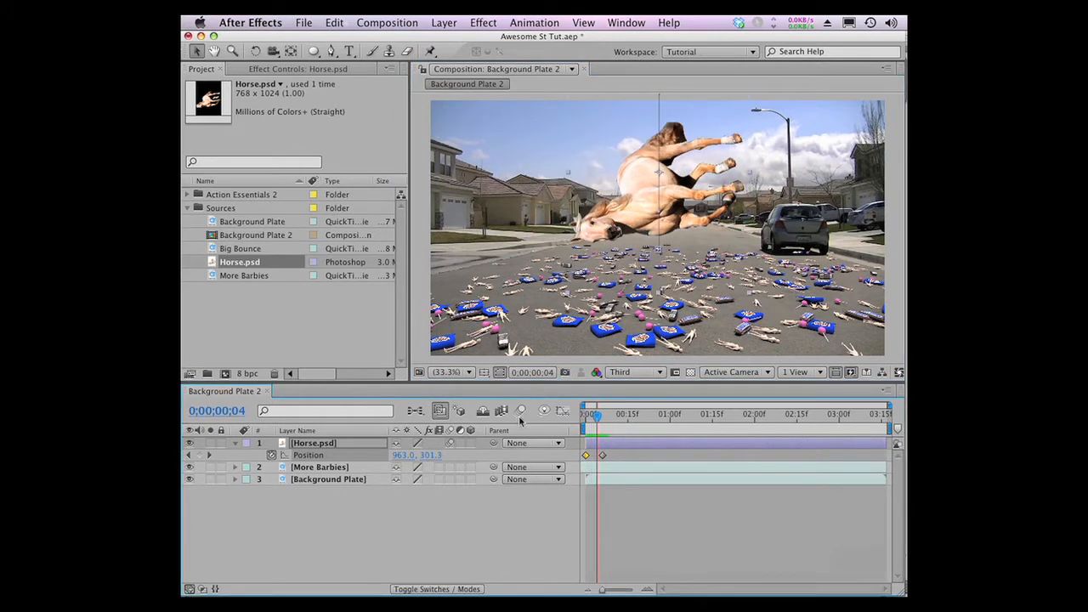
click(520, 414)
key(Page_Up)
key(Page_Up)
key(Page_Up)
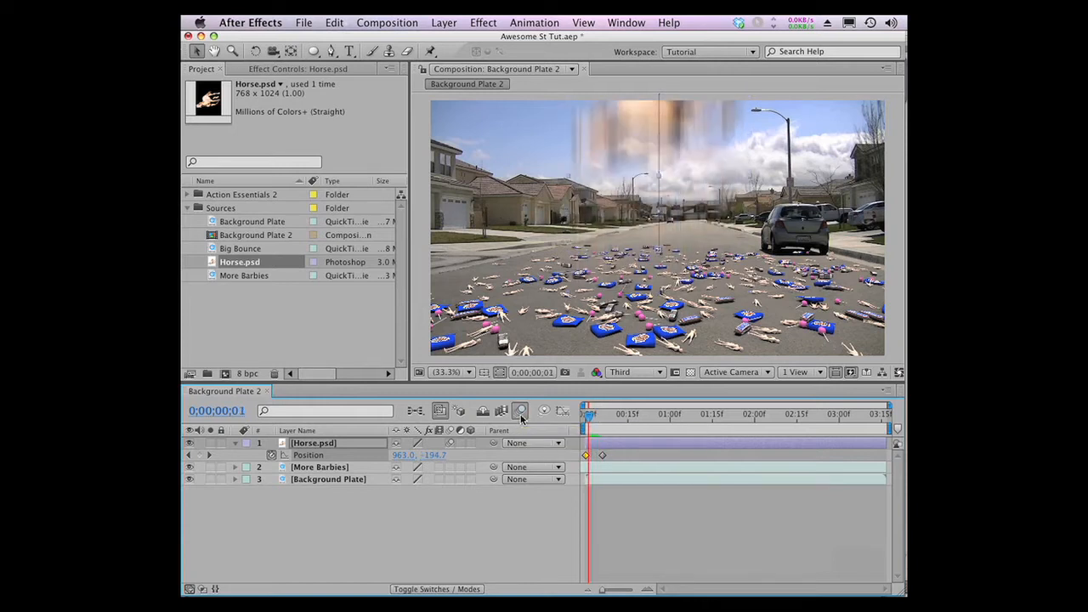
key(Page_Down)
key(Page_Down)
key(Page_Down)
key(Page_Down)
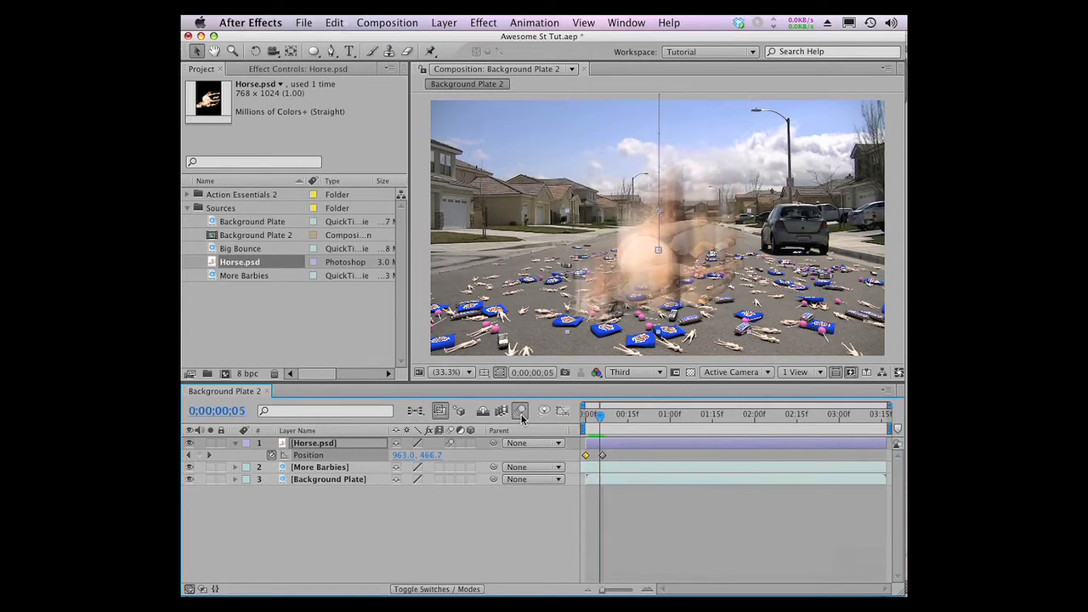
key(Page_Down)
key(Page_Up)
key(Page_Down)
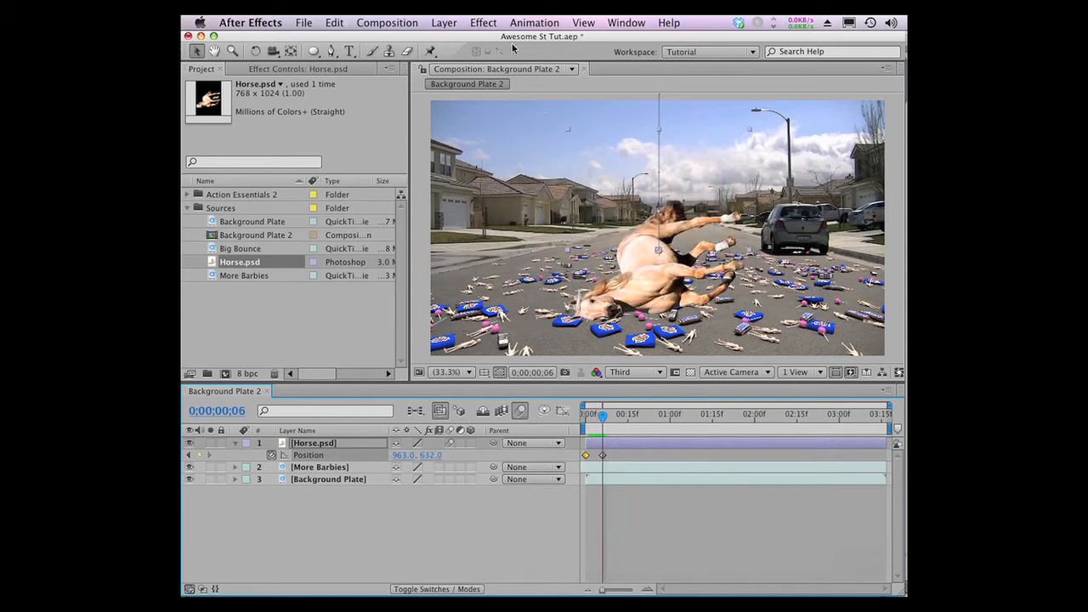
Apply a Curves effect to the Horse.psd layer, slightly lowering the RGB midtones and the white point.
click(470, 23)
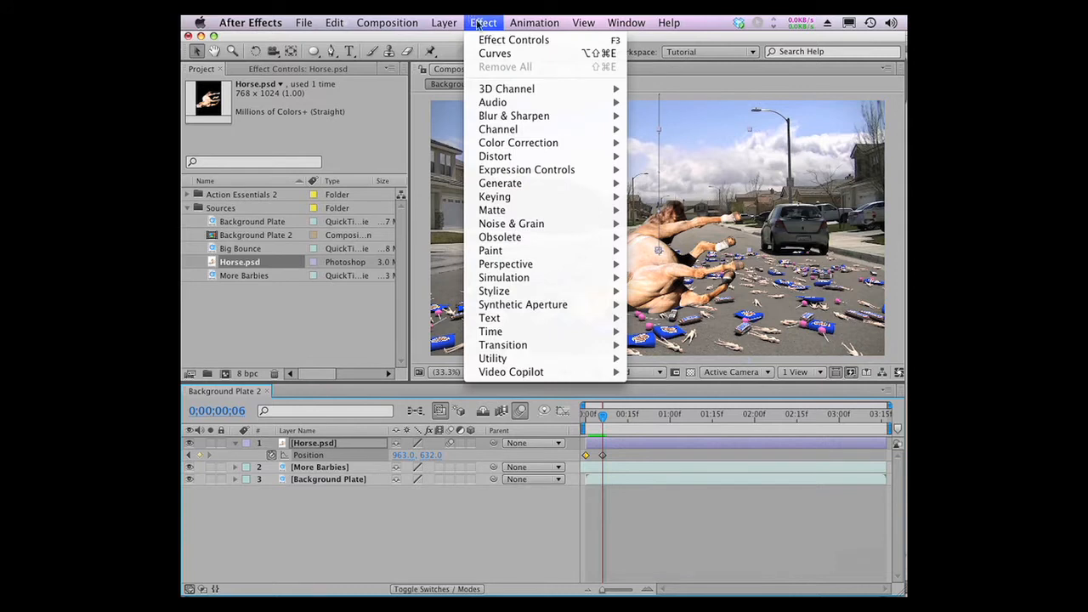
mouse_move(567, 146)
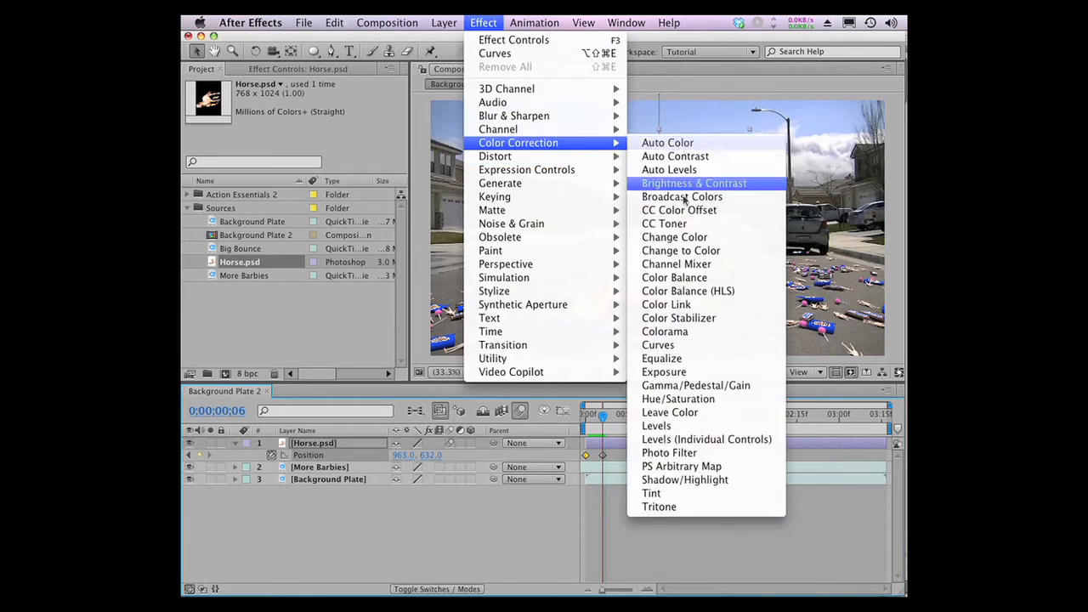
click(660, 344)
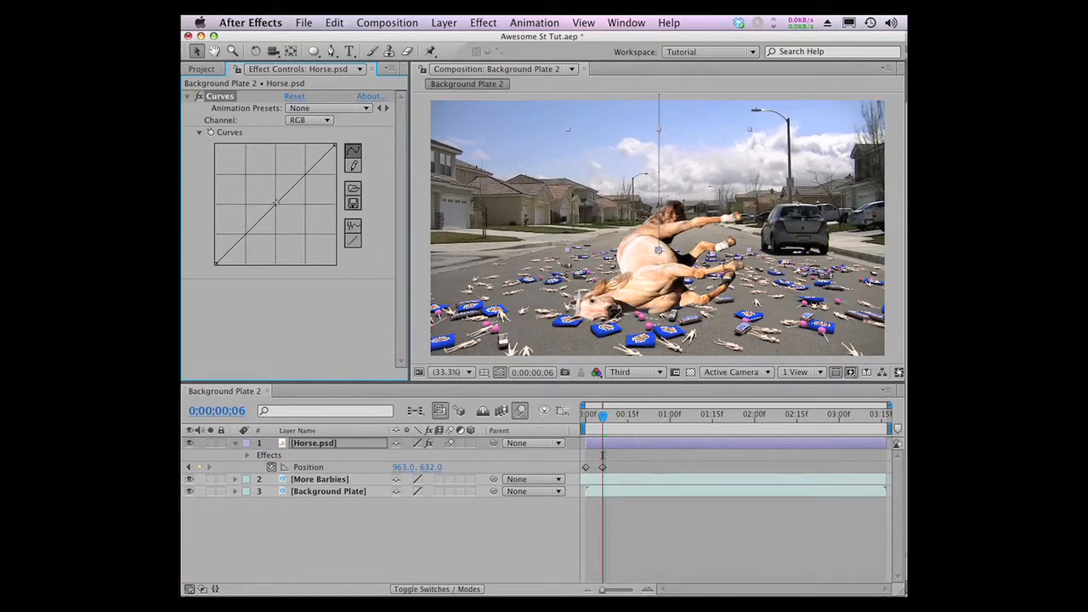
drag(276, 203, 279, 209)
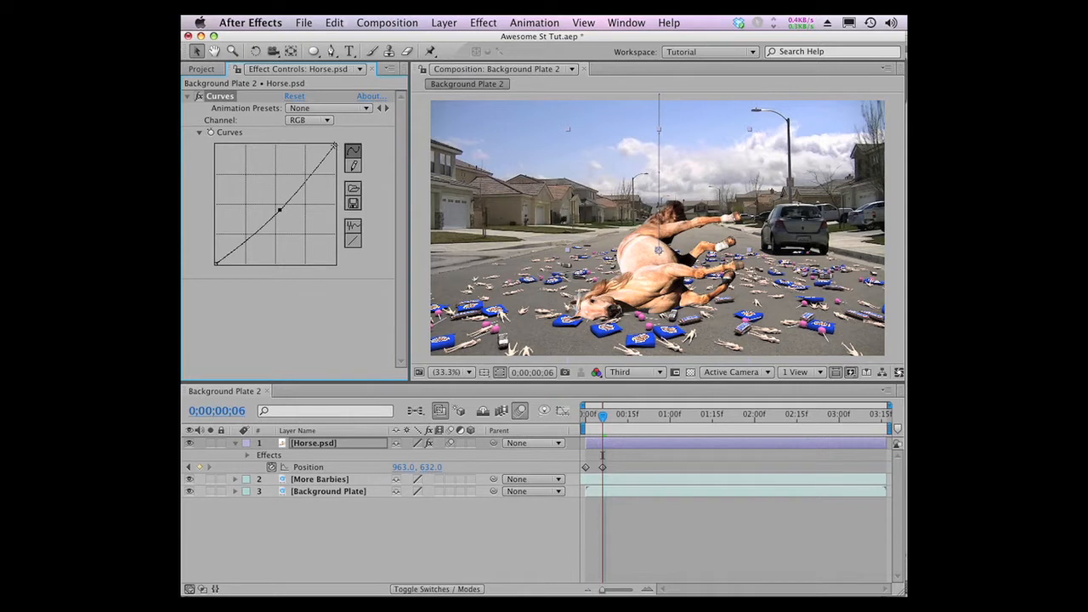
drag(334, 146, 336, 153)
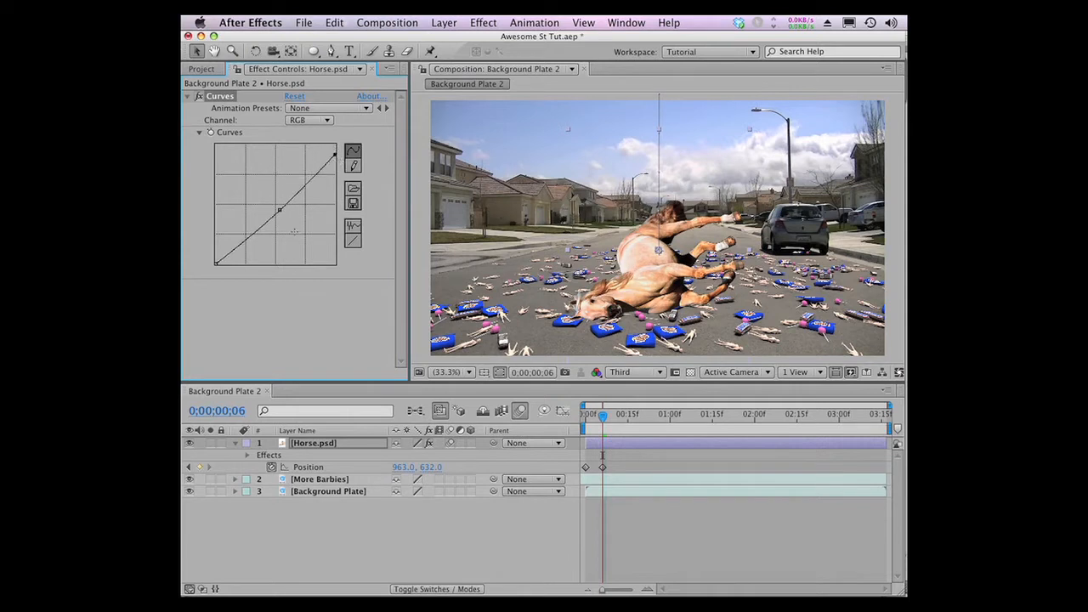
drag(280, 210, 279, 210)
click(201, 69)
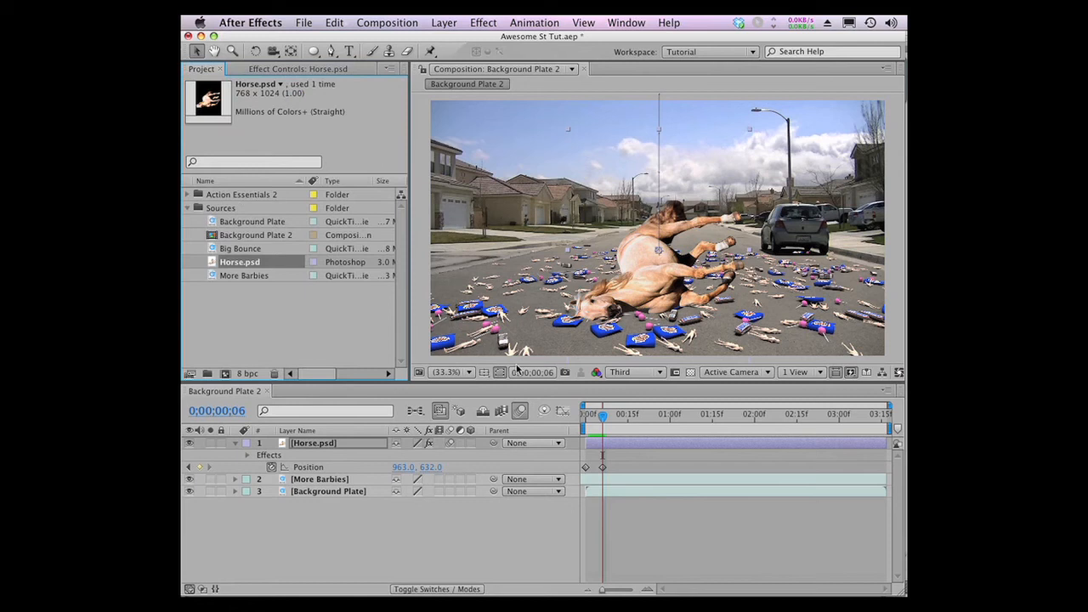
click(236, 443)
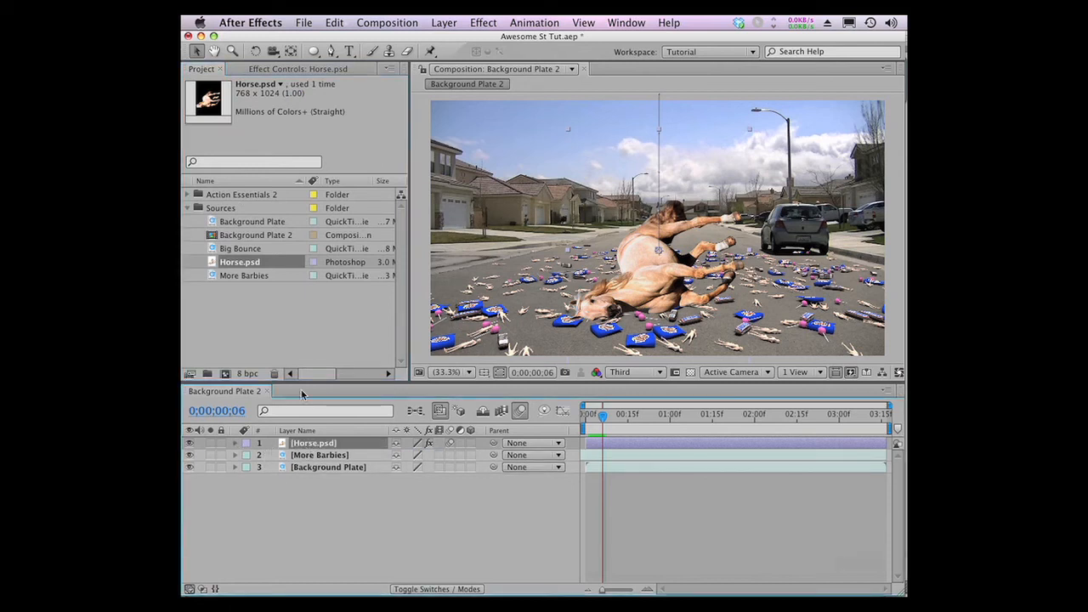
Duplicate the Horse.psd layer and rename the lower copy Horse Shadow.
click(336, 23)
click(346, 172)
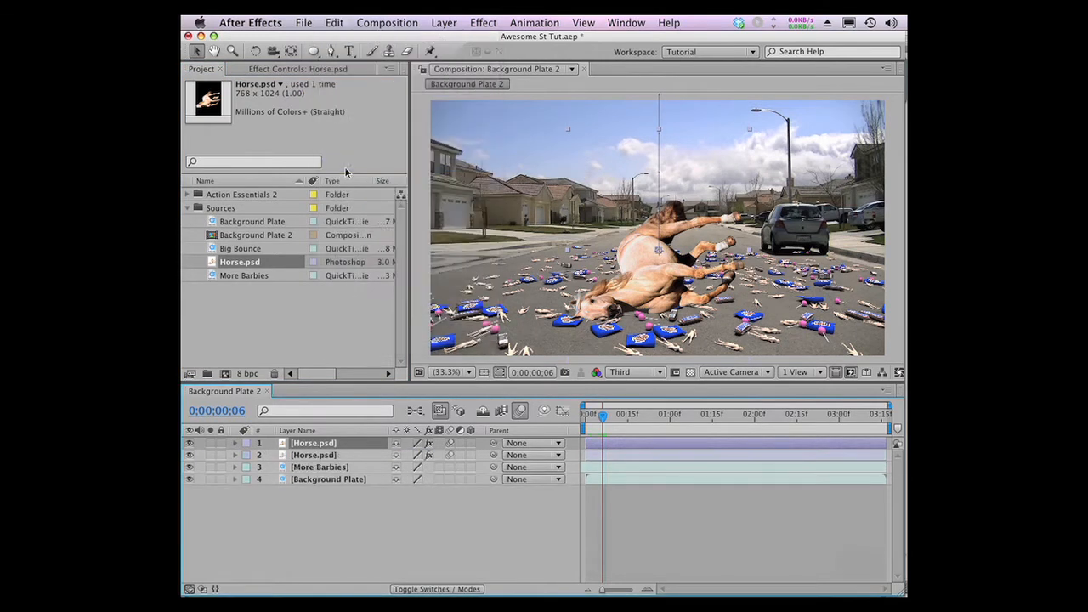
click(325, 456)
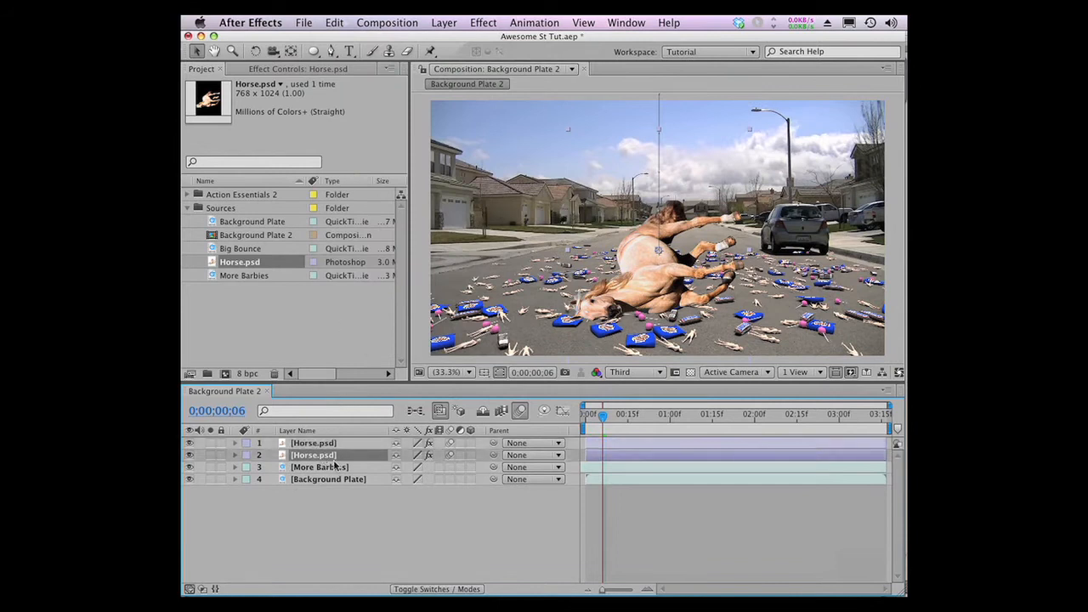
key(Return)
text(Horse)
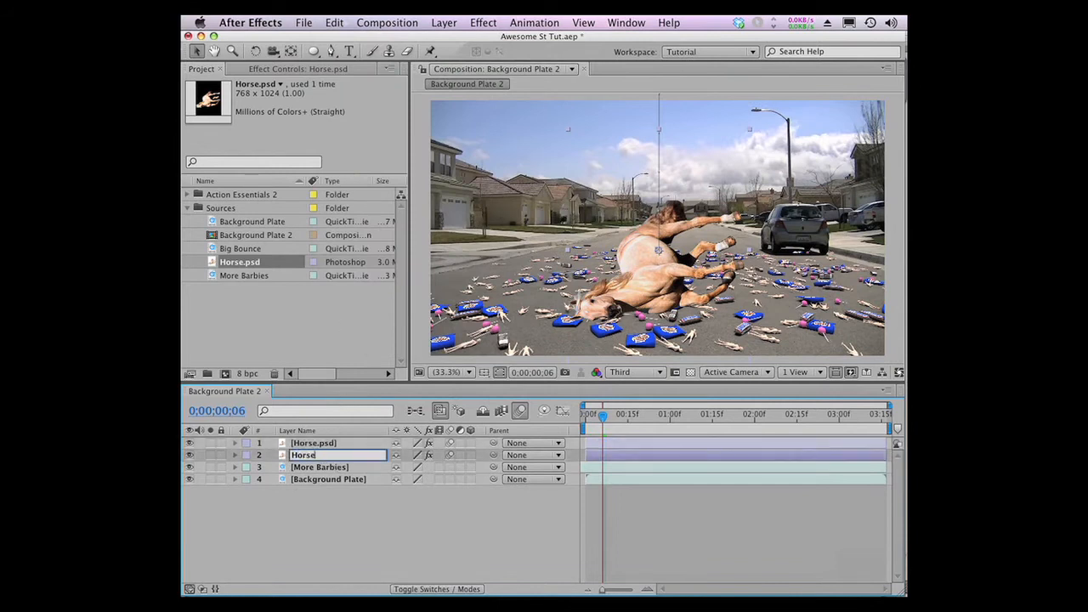
key(Return)
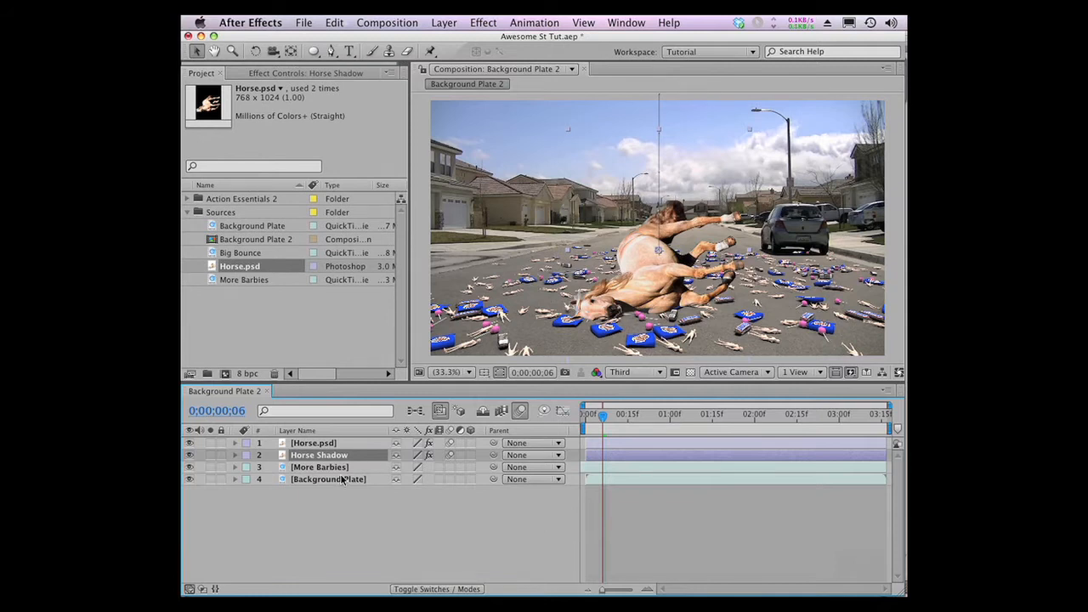
Flip the Horse Shadow layer vertically by setting its Scale to 100, -100%.
key(s)
click(441, 468)
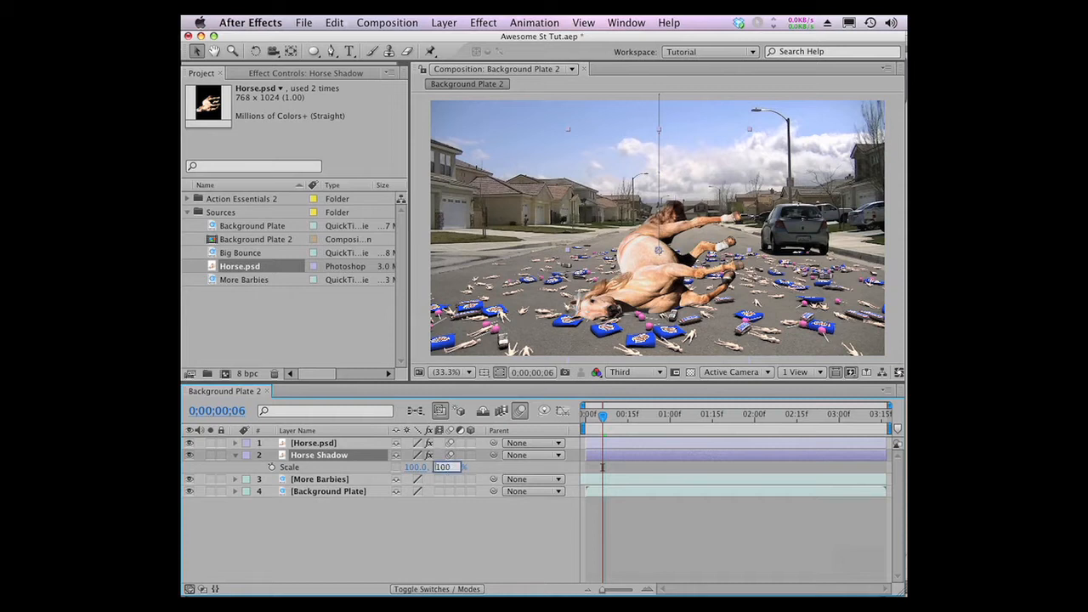
text(-100)
key(Return)
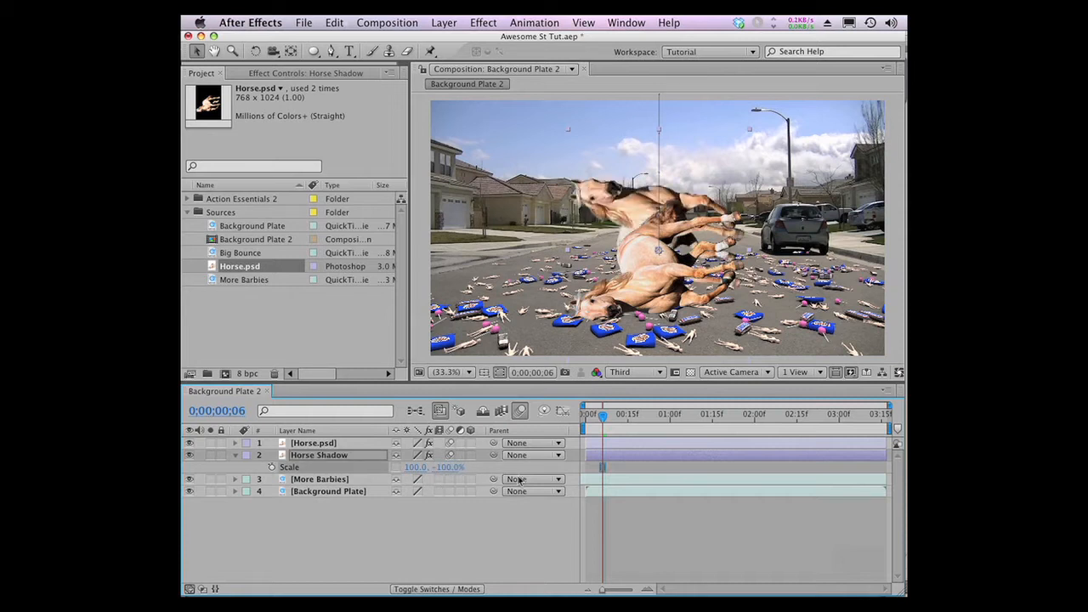
Lay Horse Shadow on the street beneath the horse as a 3D layer, with X Orientation about 114° and Position about 963, 796, 73.
key(p)
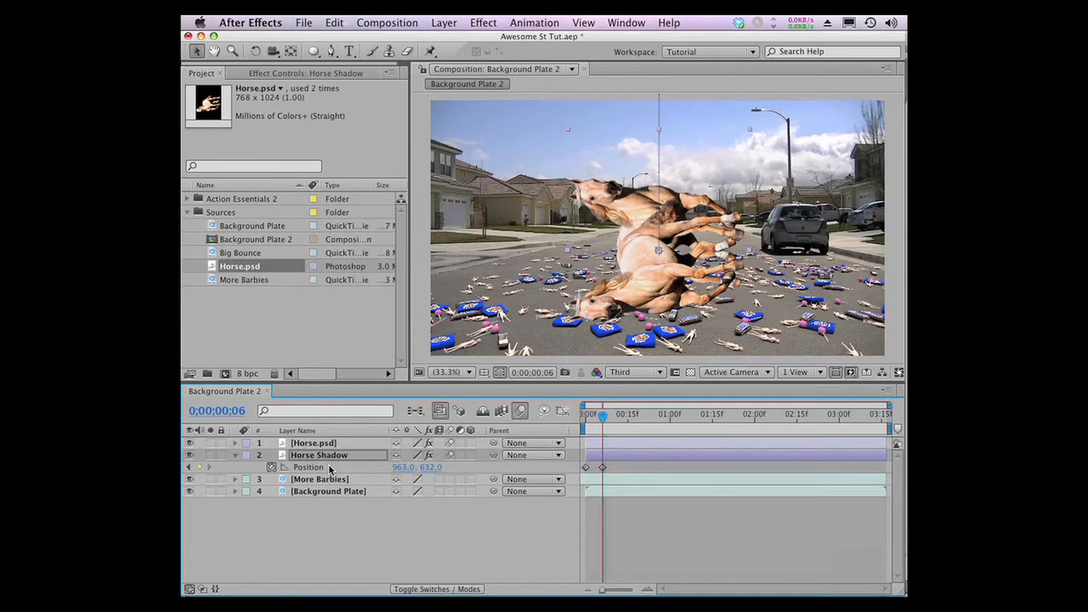
click(471, 456)
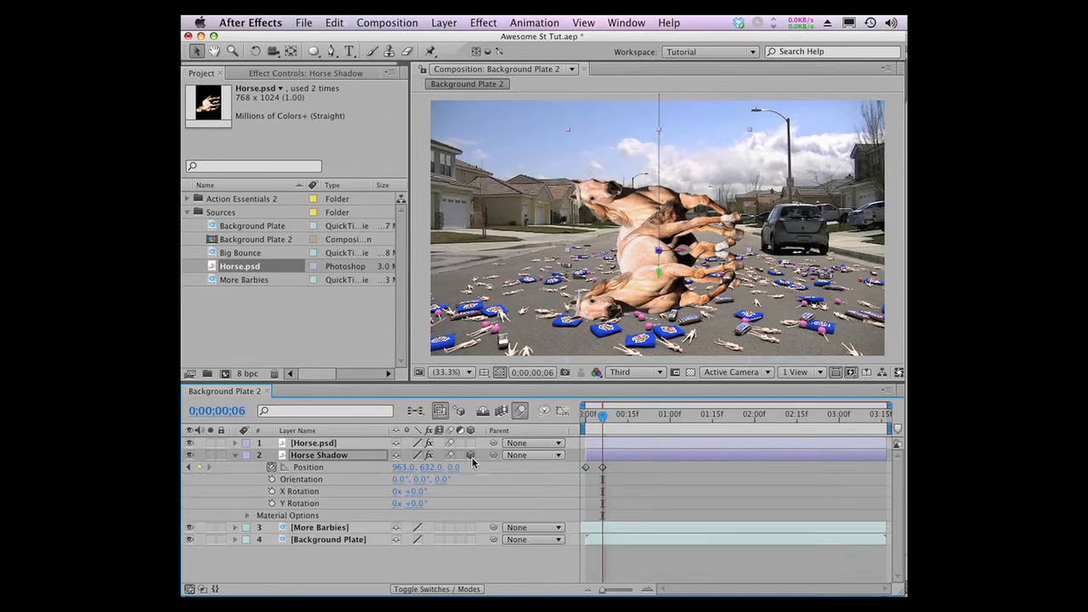
key(w)
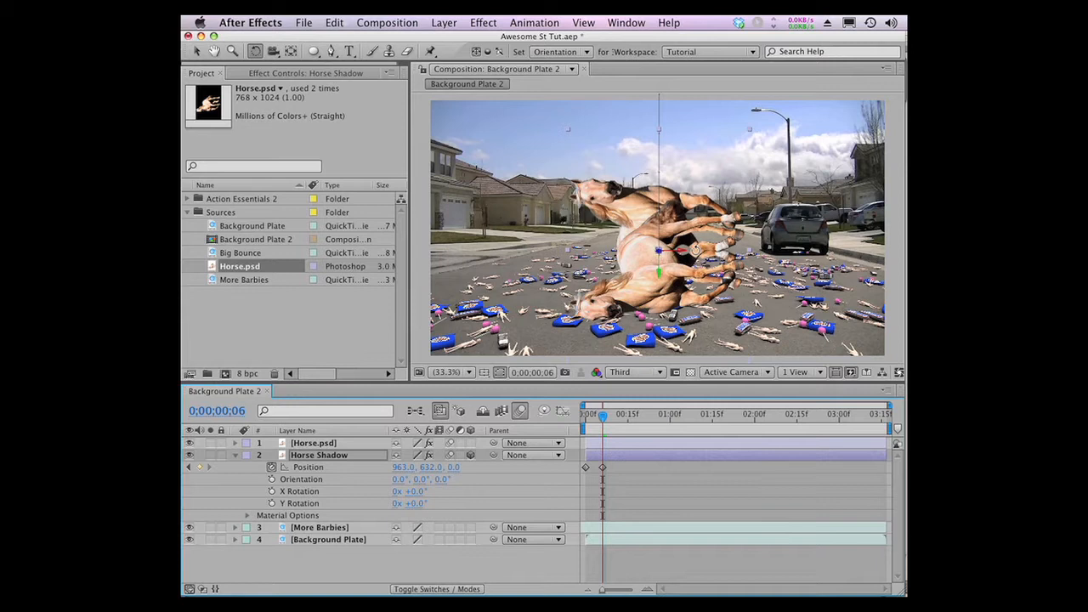
mouse_move(695, 250)
mouse_down()
mouse_move(698, 274)
mouse_move(719, 267)
mouse_move(702, 242)
mouse_up()
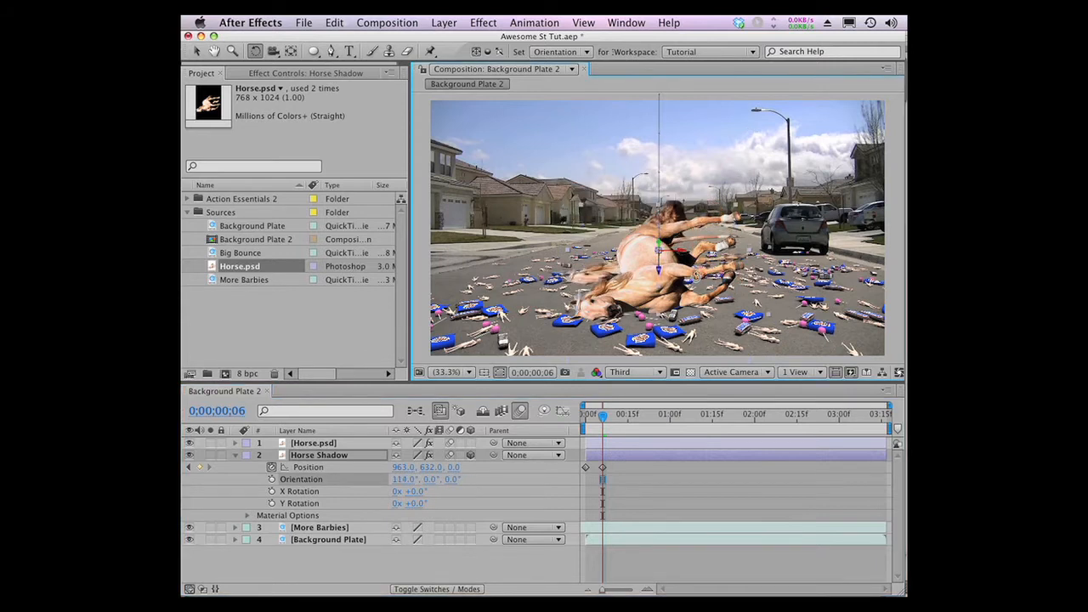
key(v)
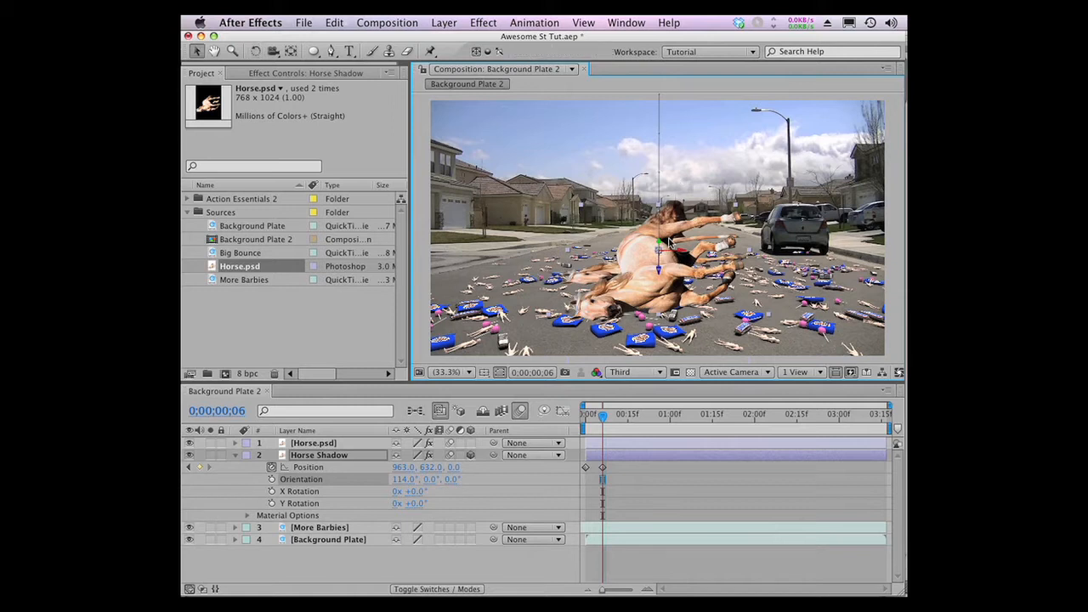
drag(671, 248, 672, 317)
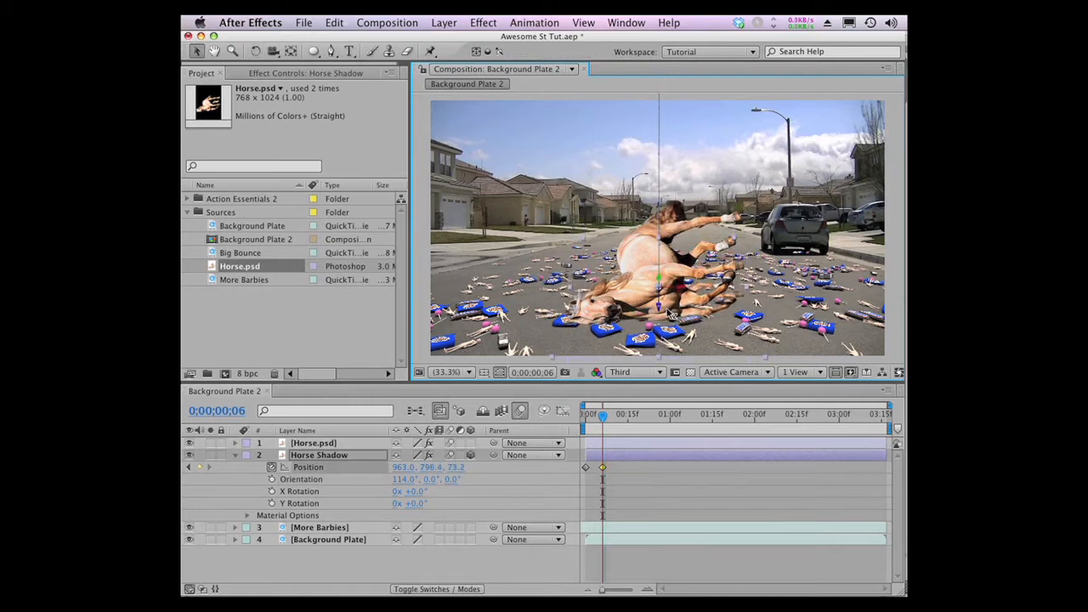
Apply a Tint effect to the Horse Shadow layer and set Map White To to black.
click(479, 24)
mouse_move(559, 143)
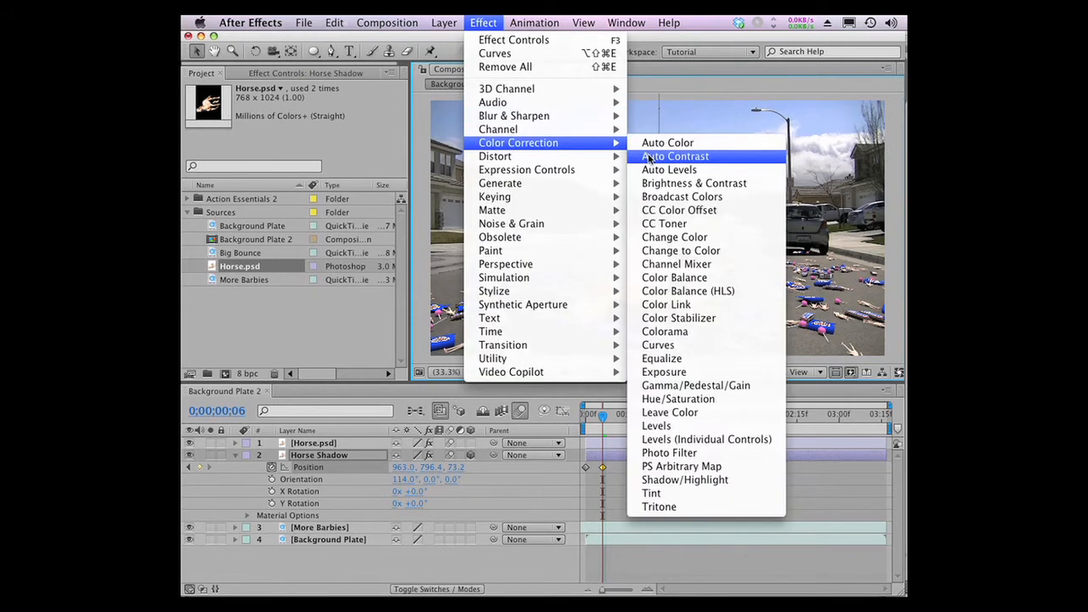
click(673, 491)
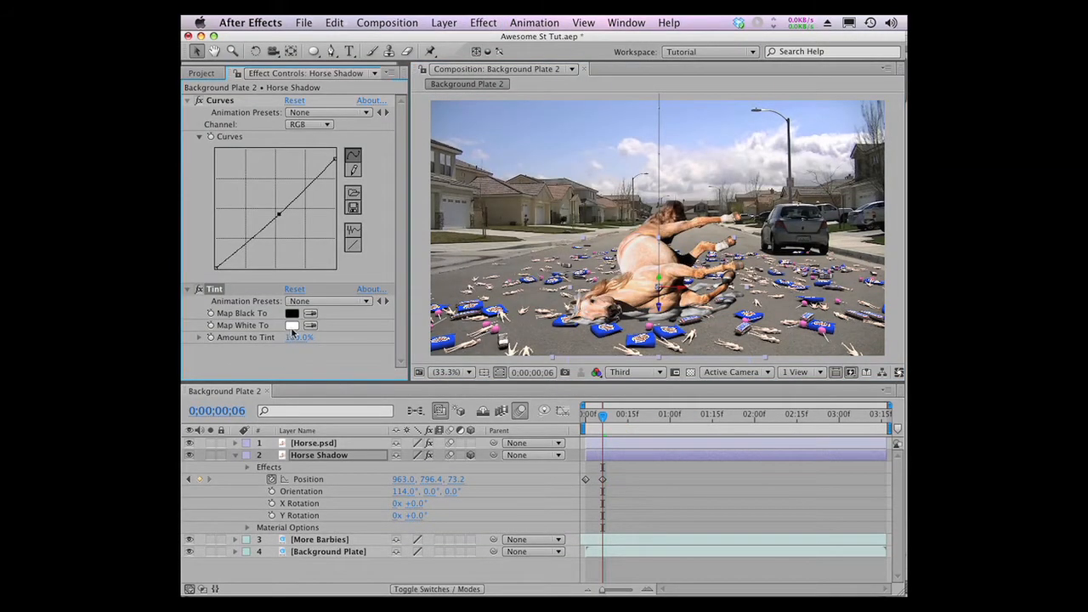
click(292, 324)
click(429, 595)
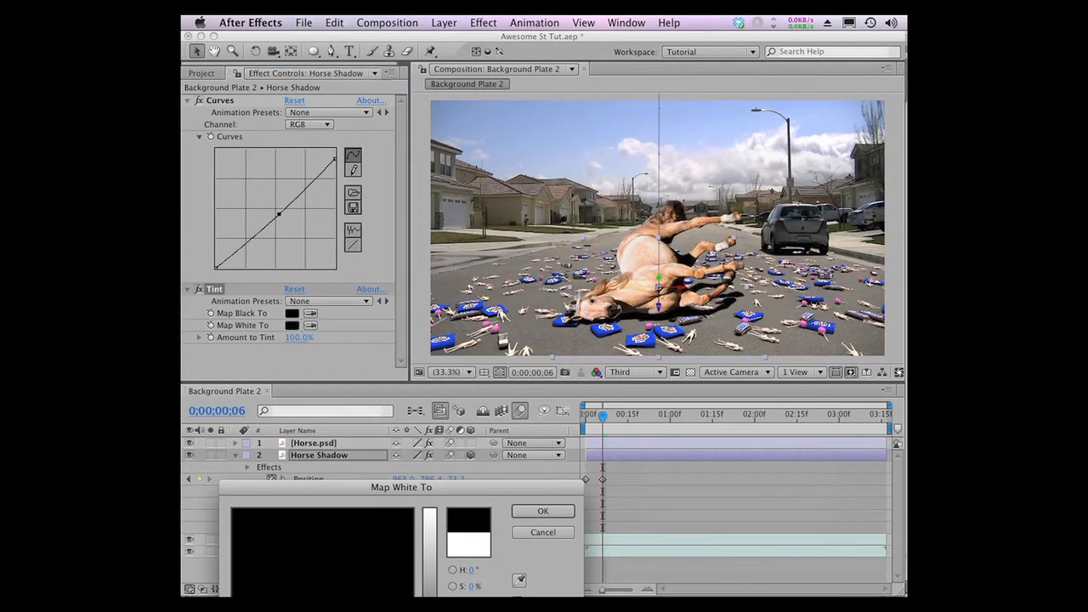
click(525, 514)
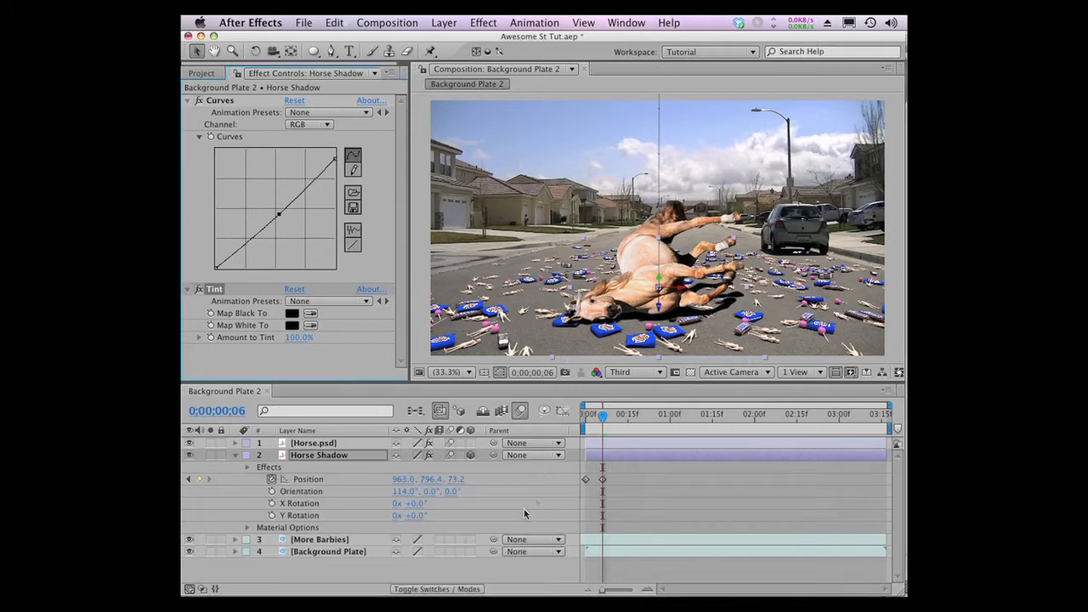
Add a Fast Blur effect to the Horse Shadow layer with a Blurriness of 43.
click(482, 22)
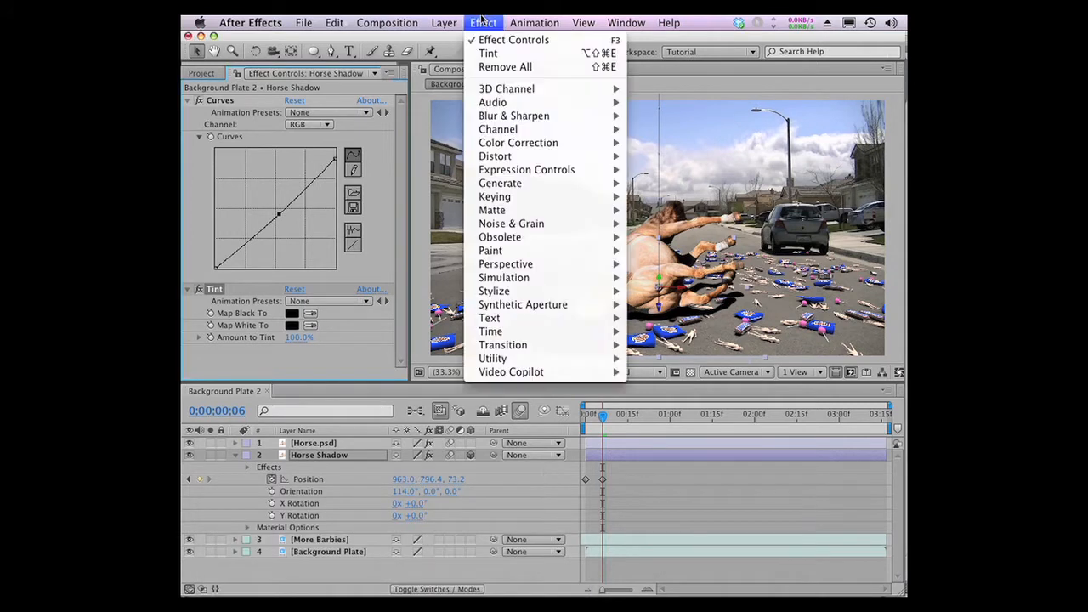
mouse_move(536, 117)
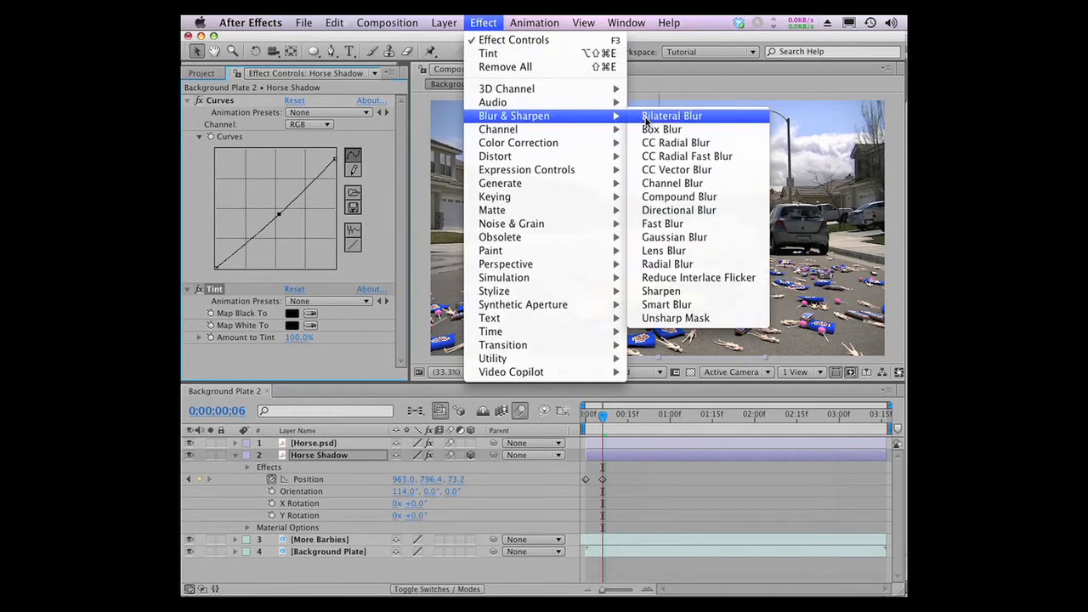
click(679, 224)
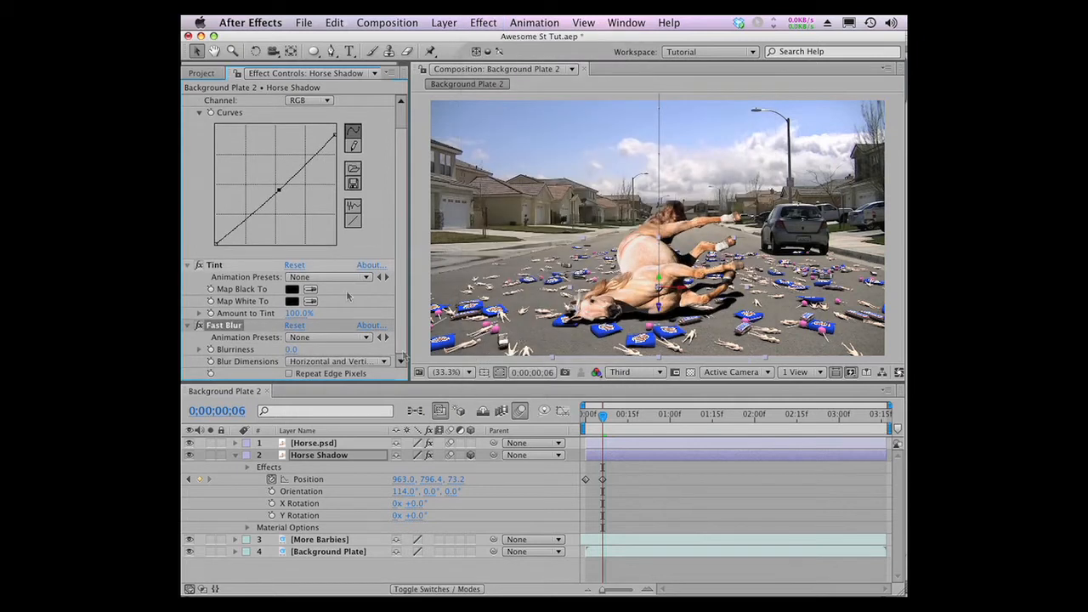
click(199, 116)
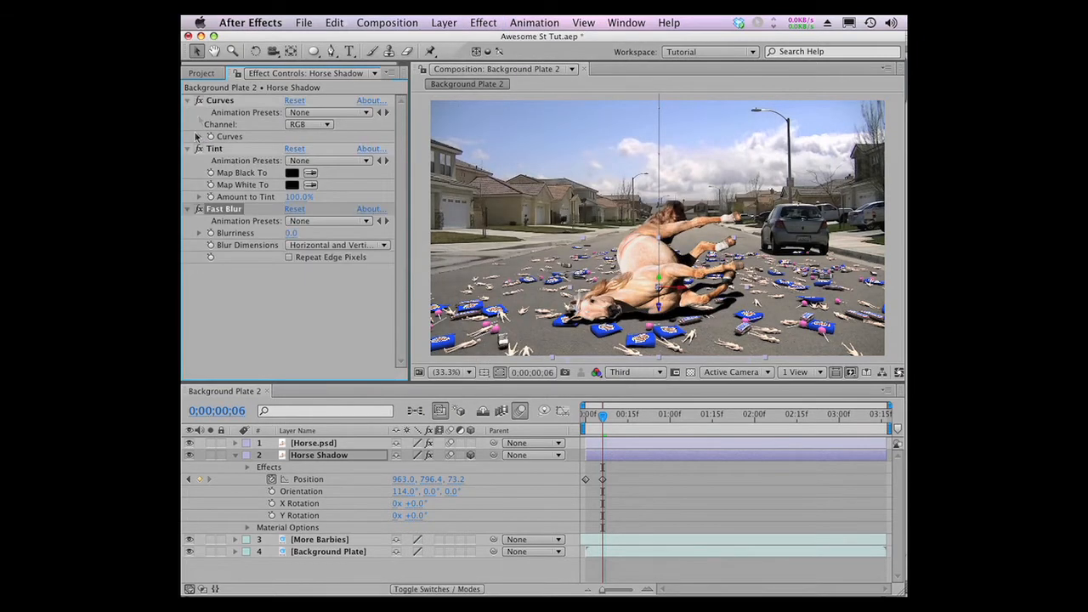
click(187, 101)
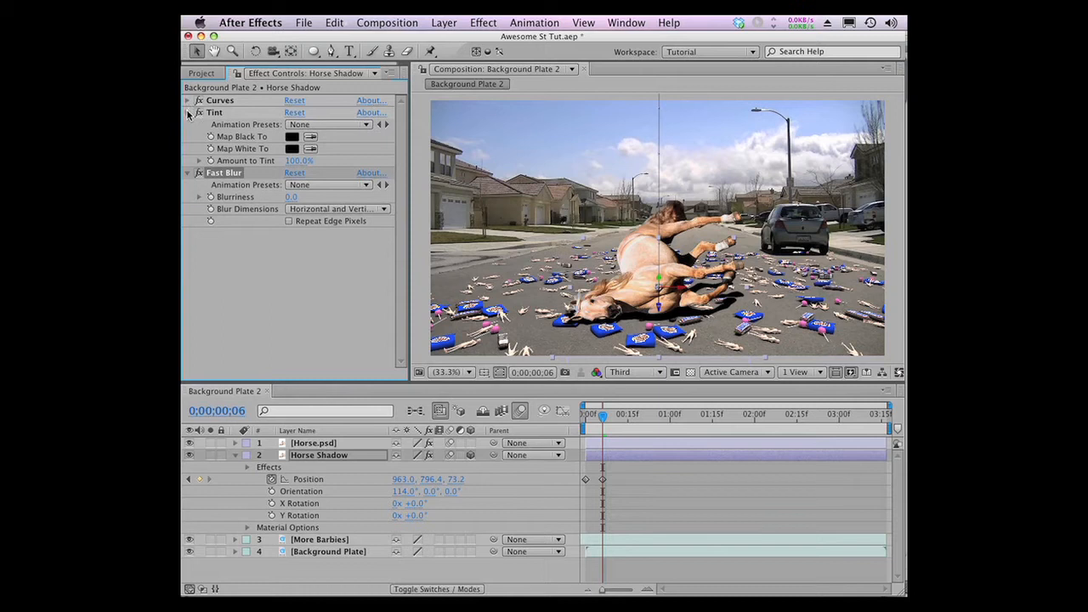
click(189, 115)
drag(294, 149, 337, 154)
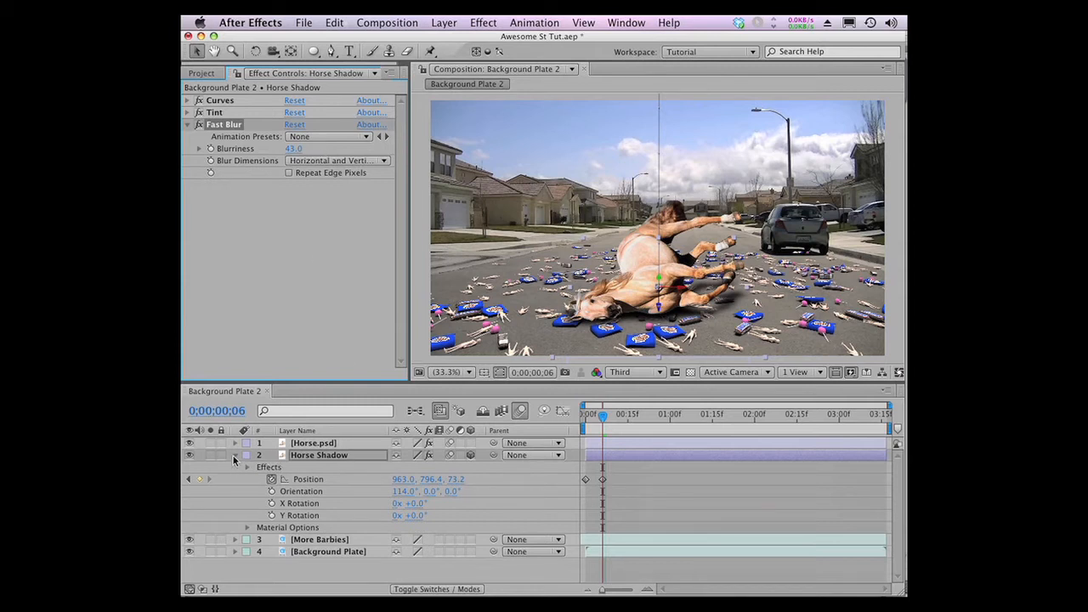
Set the Horse Shadow layer's blending mode to Multiply.
click(315, 457)
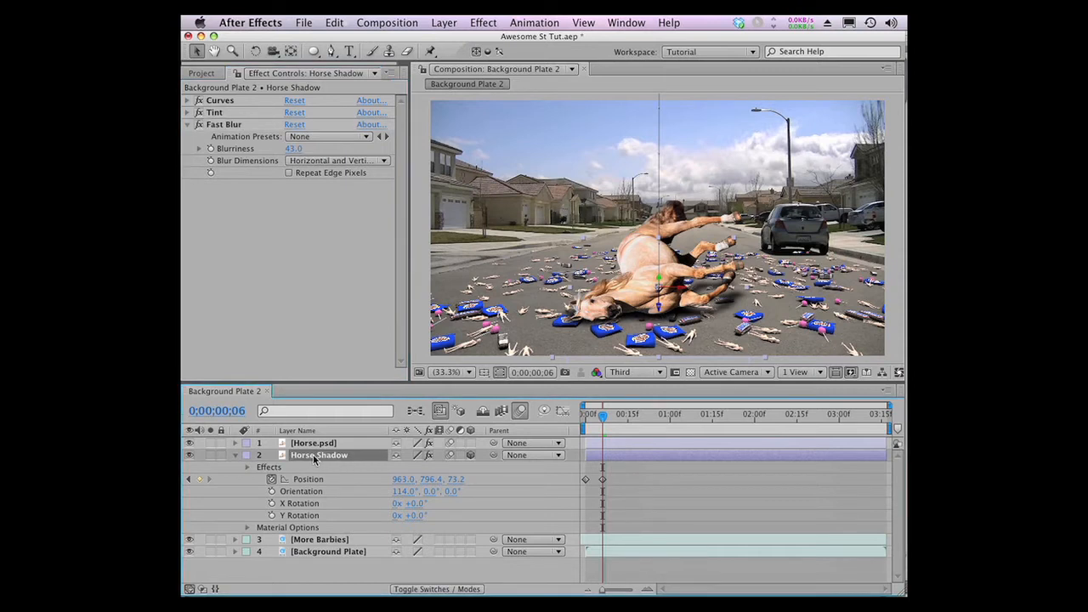
key(F4)
click(410, 456)
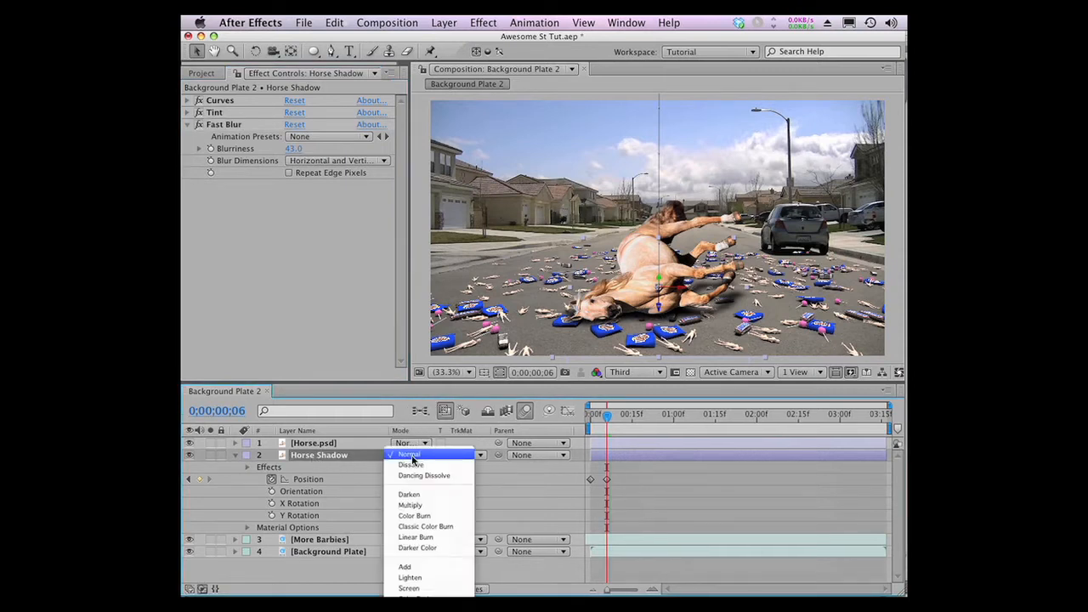
click(412, 506)
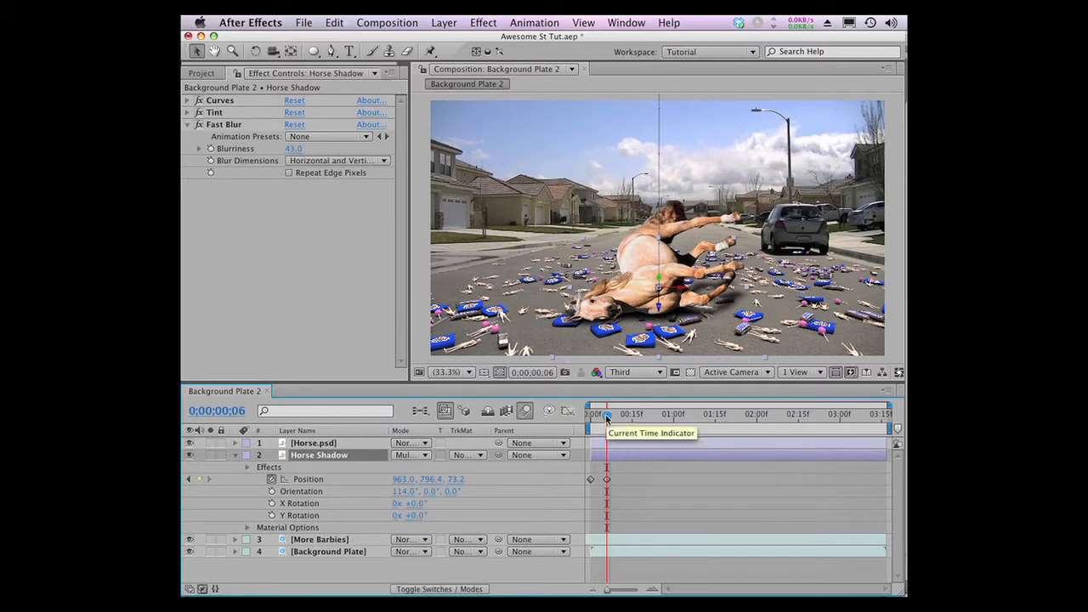
Move the shadow's first Position keyframe at 0;00;00;00 below the frame, to about 968, 1384, 0, and preview its approach to 0;00;00;04.
drag(605, 414, 589, 416)
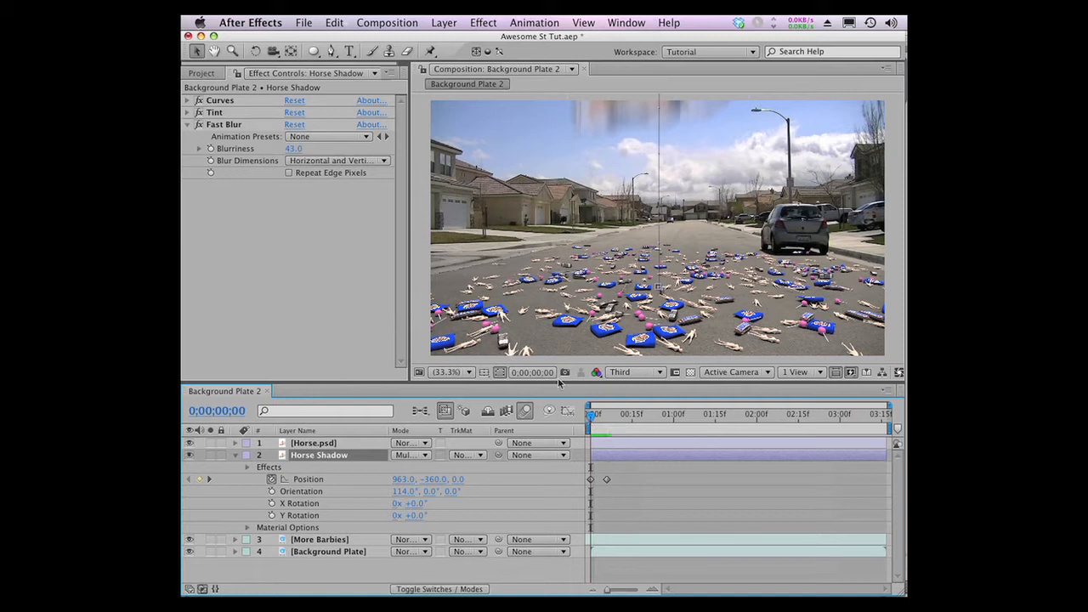
key(comma)
drag(696, 127, 695, 361)
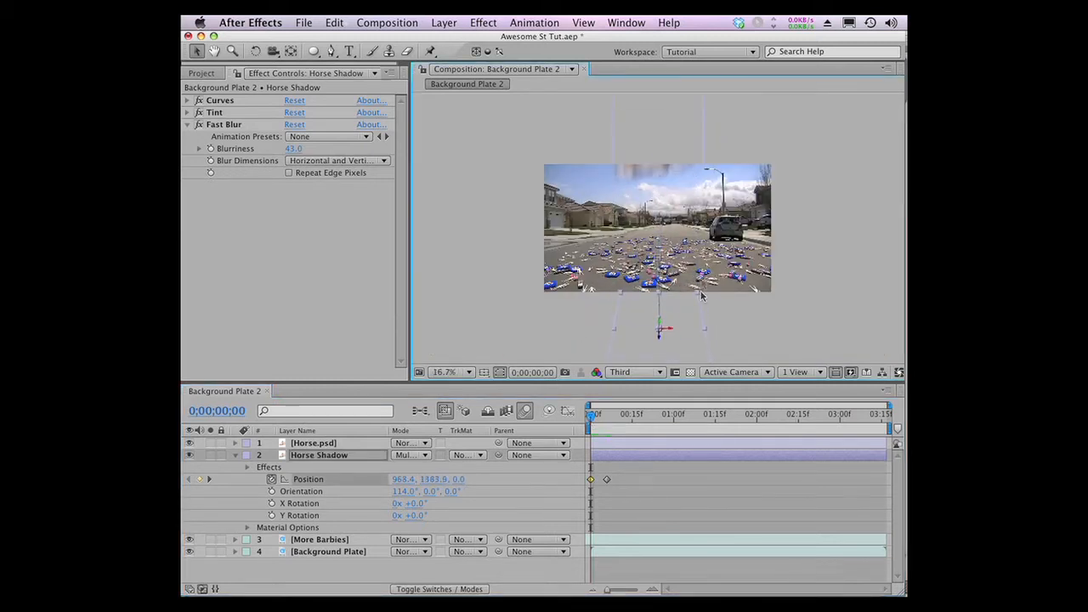
key(period)
key(space)
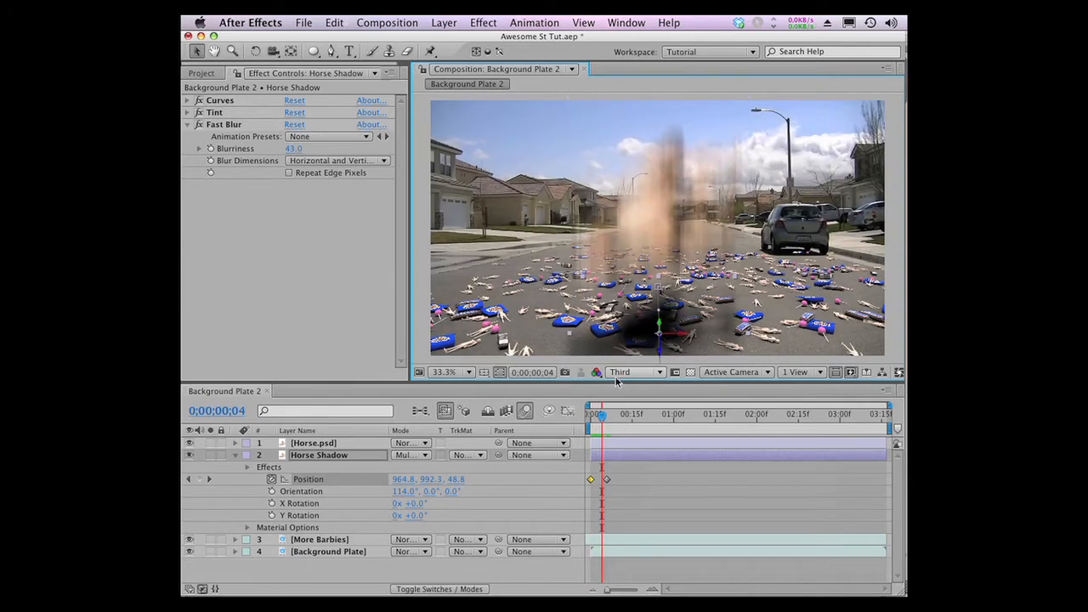
Lower the Horse Shadow layer's Opacity to 66% and check the shadow at 0;00;00;06.
click(343, 459)
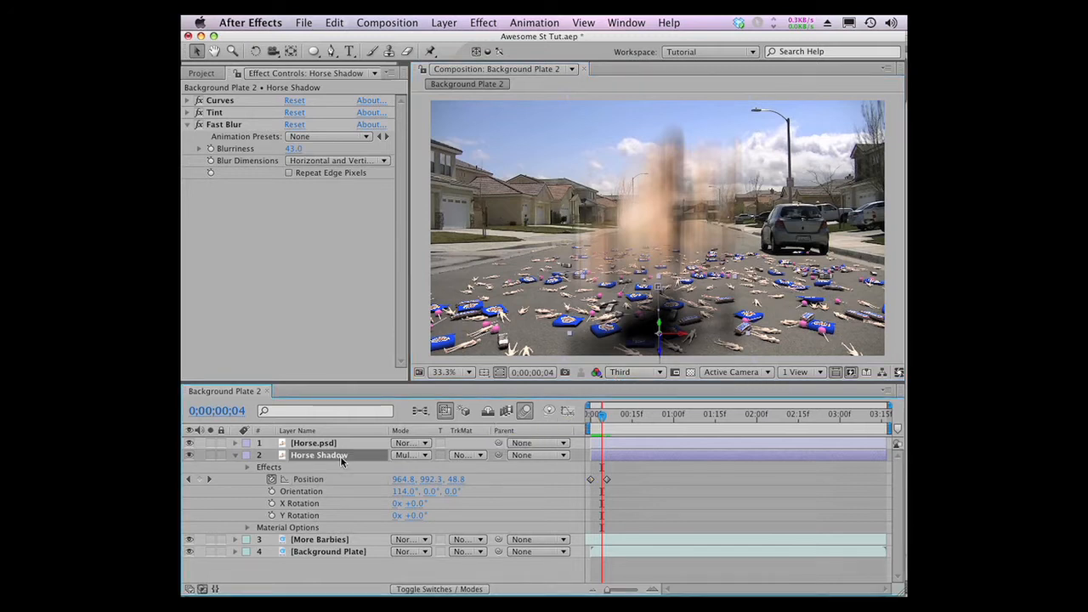
key(t)
drag(404, 467, 374, 469)
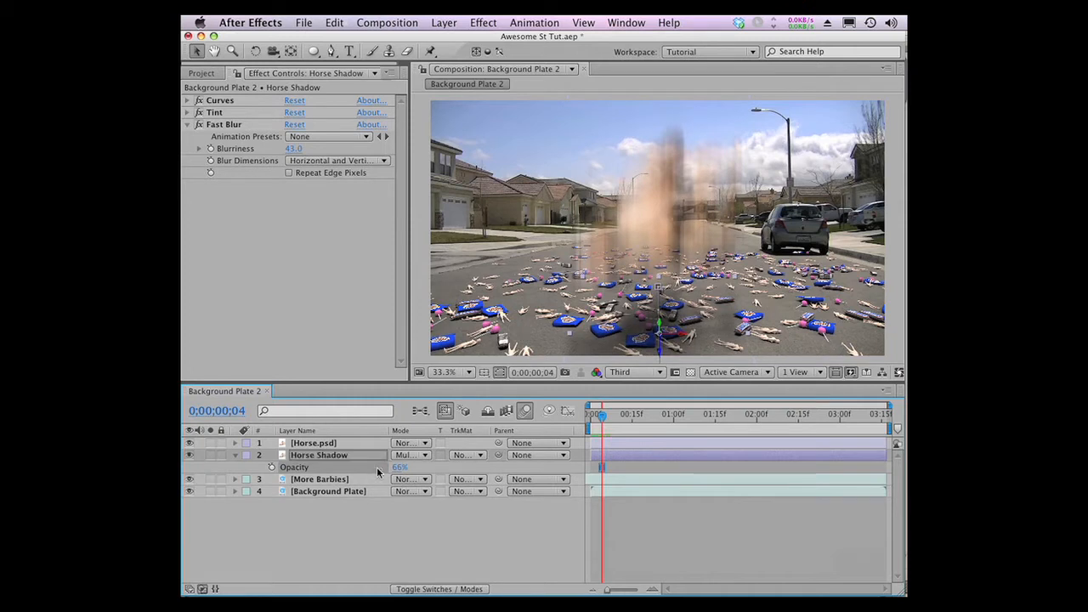
key(Page_Down)
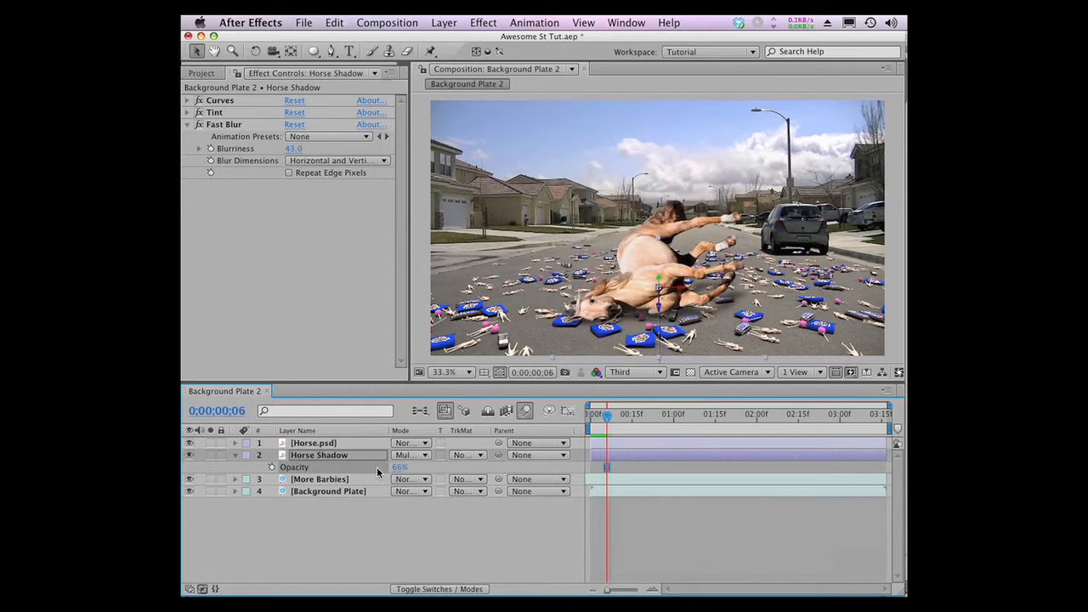
Try a slight nudge of the Horse Shadow layer's Position at 0;00;00;06, and undo the move.
click(341, 455)
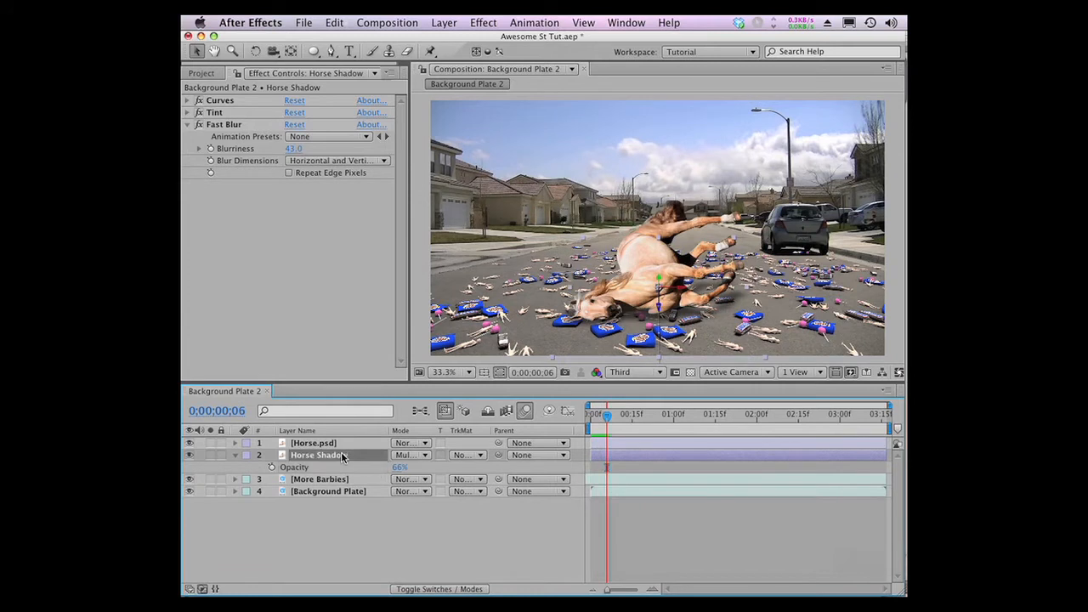
key(p)
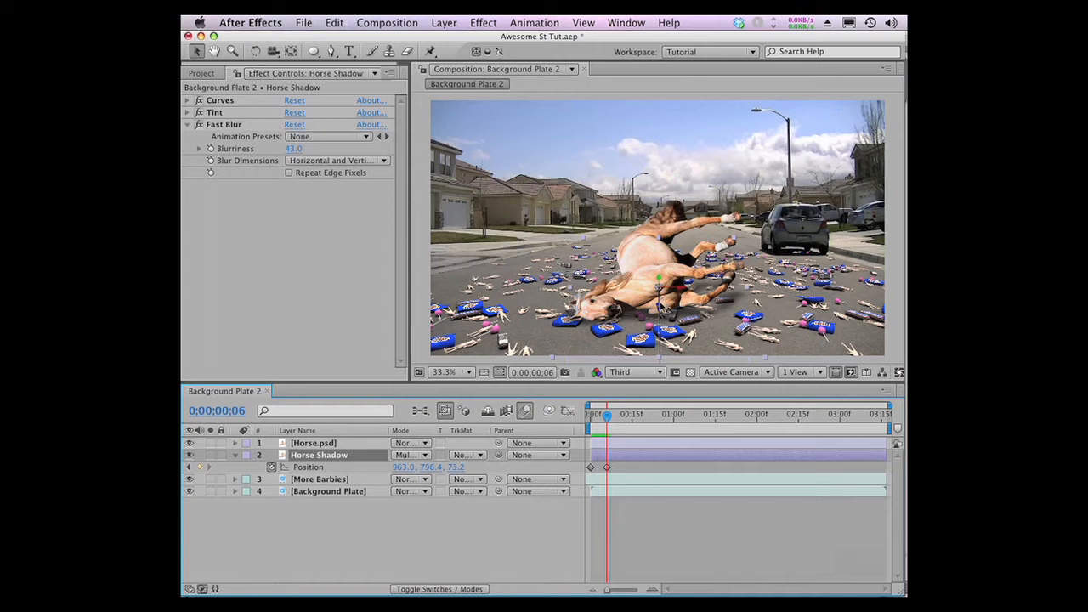
drag(661, 306, 663, 308)
key(super+z)
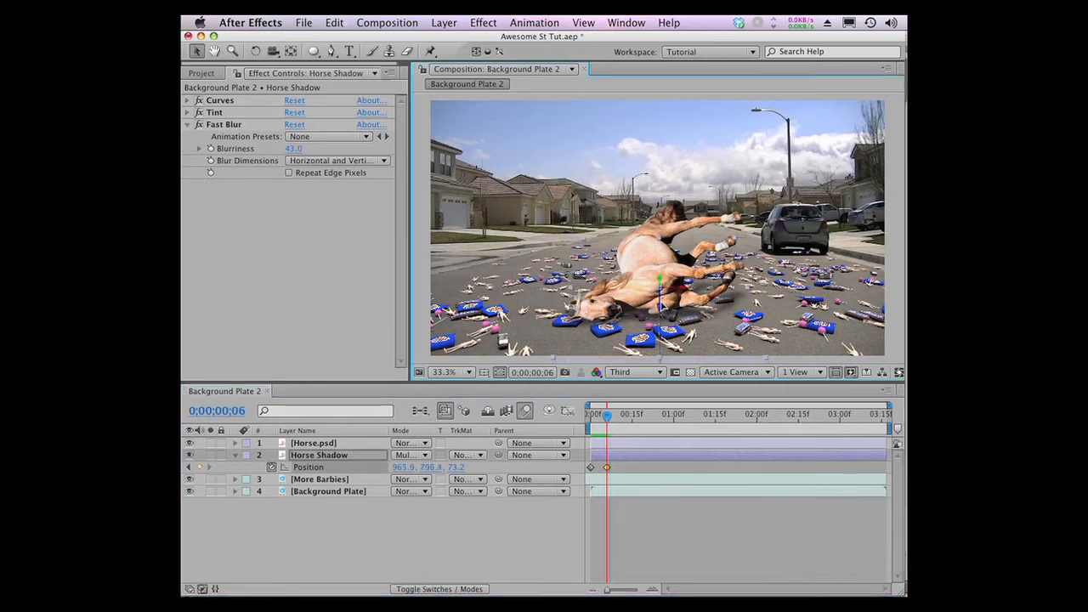
key(super+z)
click(236, 457)
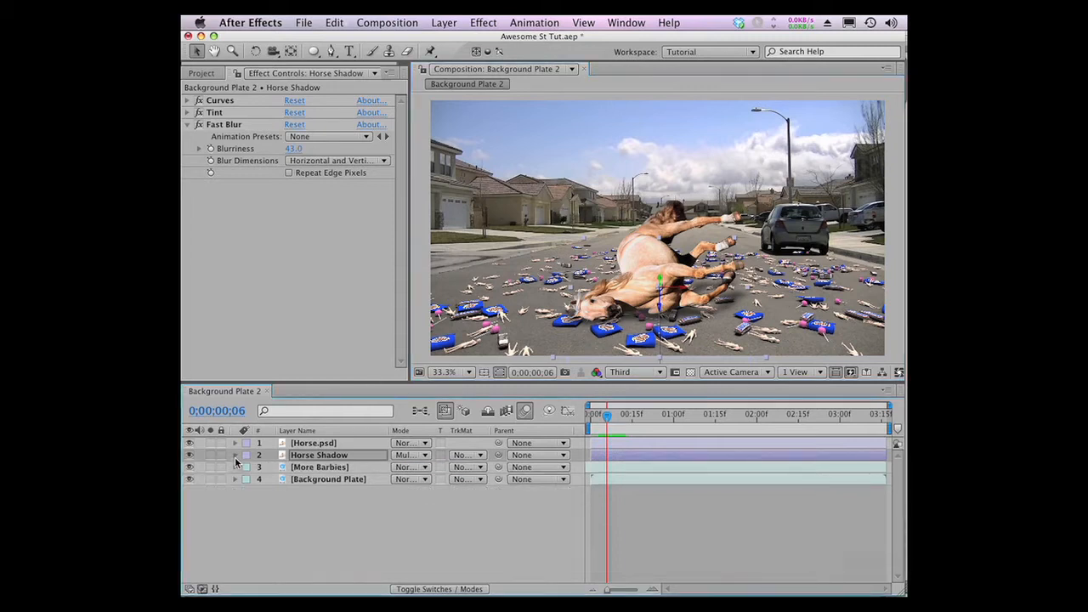
Add Ground_Crack_13.jpg from the Action Essentials 2 folder to the composition as the top layer.
click(204, 74)
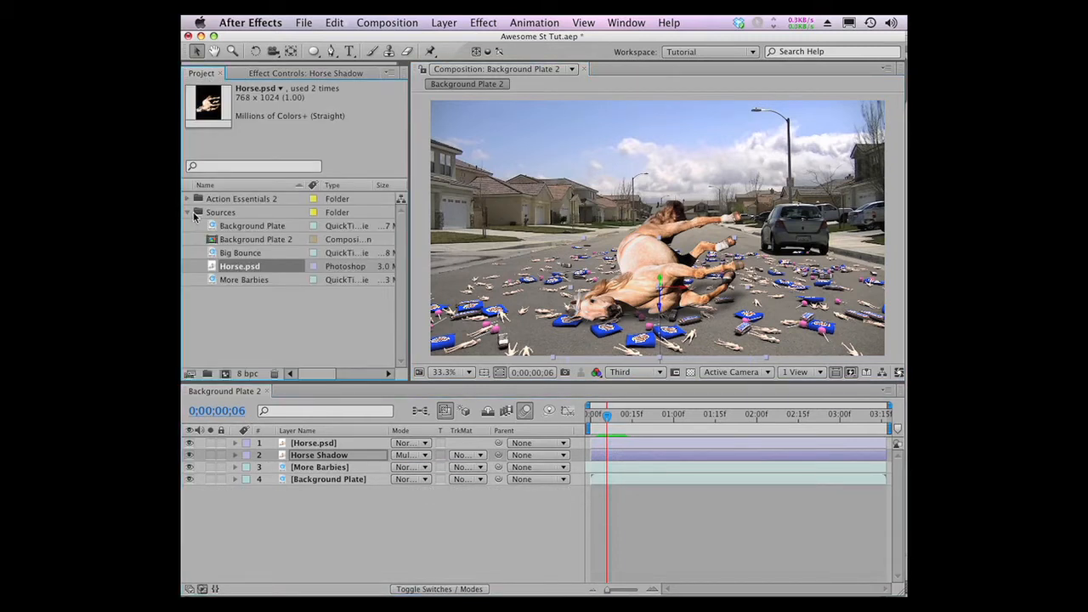
click(187, 213)
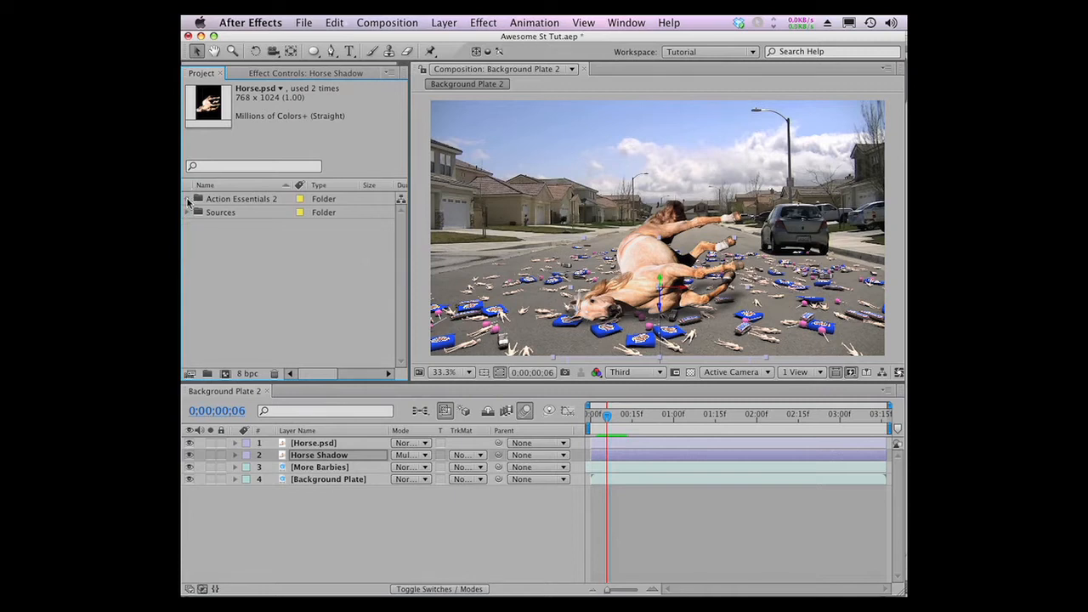
click(188, 200)
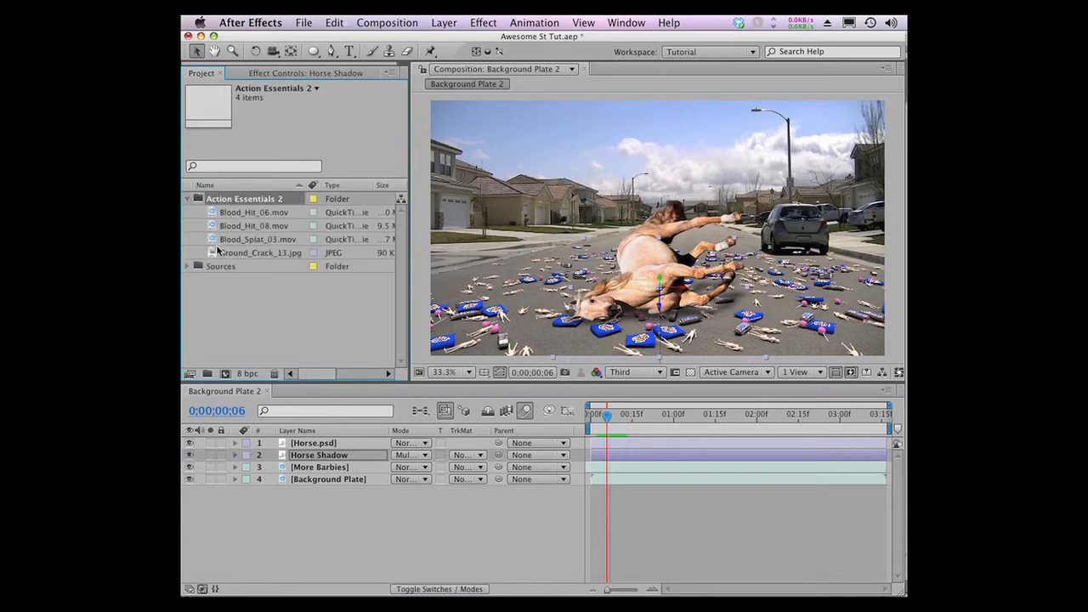
drag(219, 252, 659, 248)
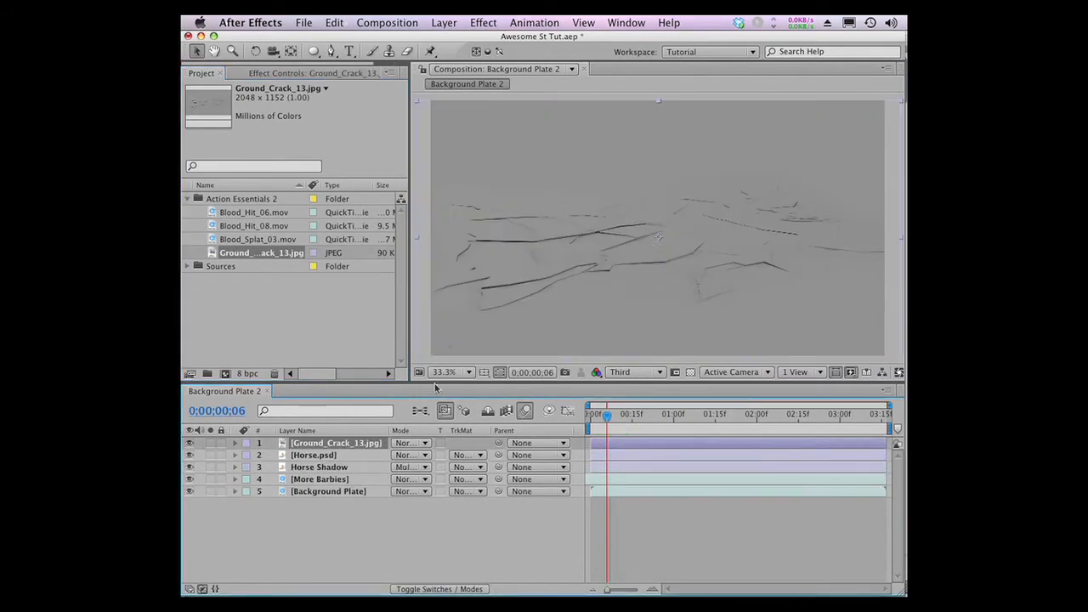
Set the Ground_Crack_13.jpg layer's blending mode to Overlay and move the cracks up or down until they lie on the street.
click(412, 444)
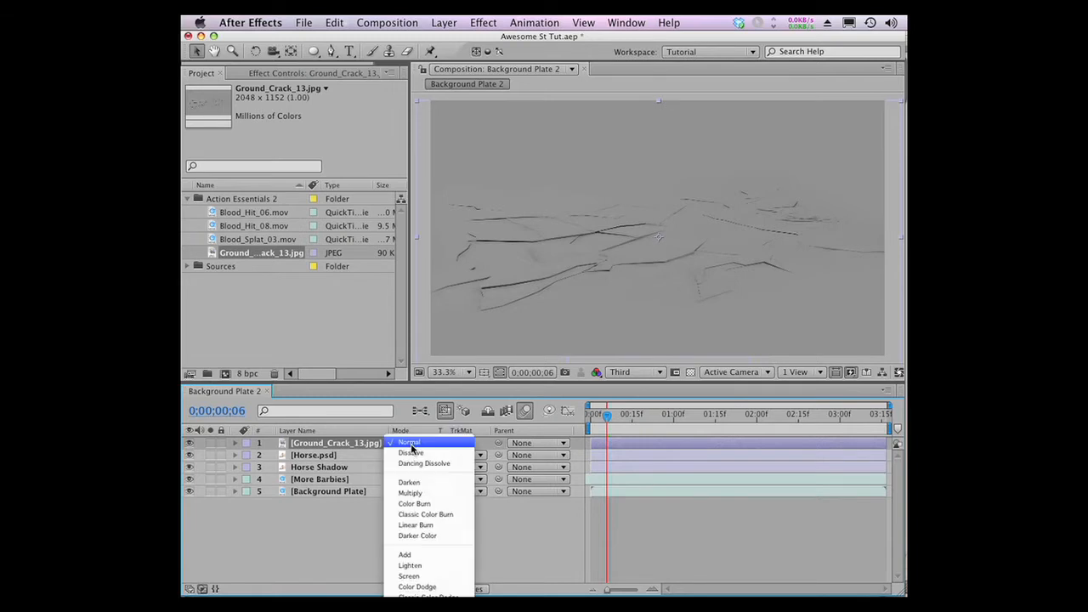
click(412, 611)
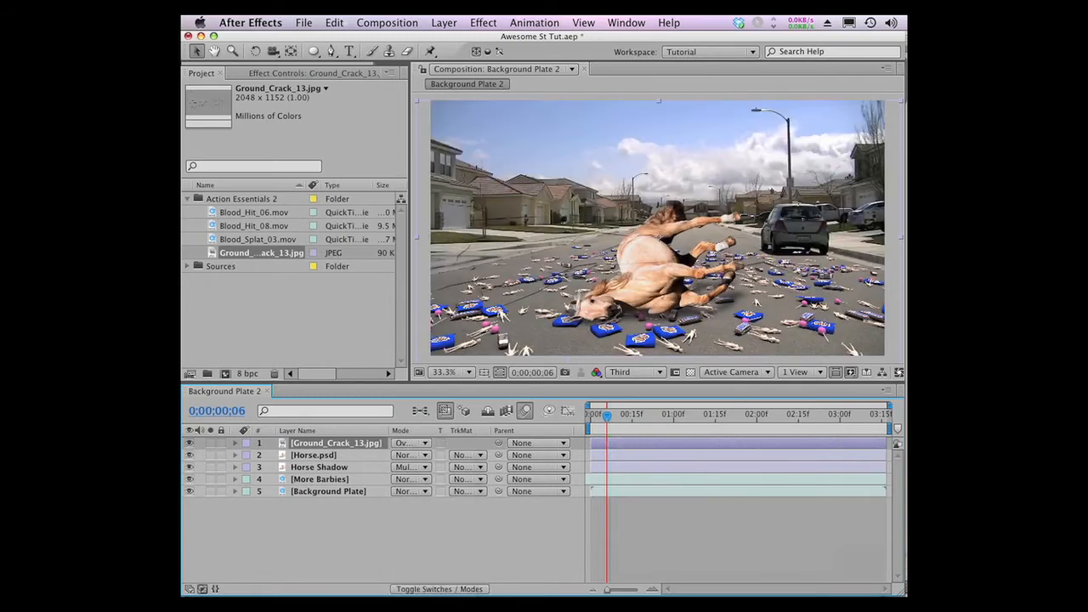
drag(661, 242, 656, 309)
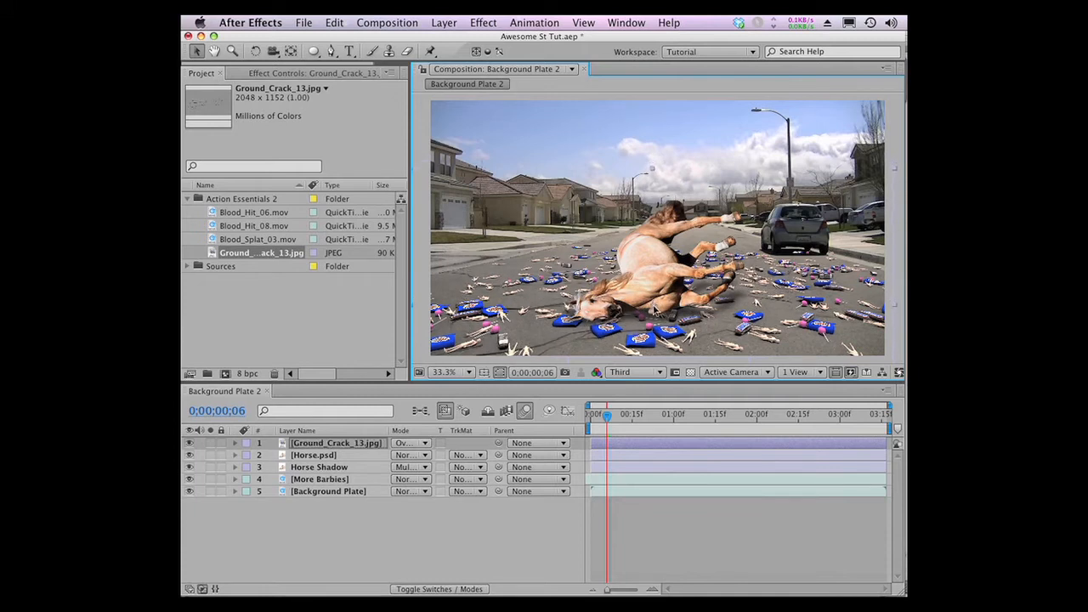
Place the Ground_Crack_13.jpg layer directly beneath More Barbies and shift its start to 0;00;00;06.
click(336, 446)
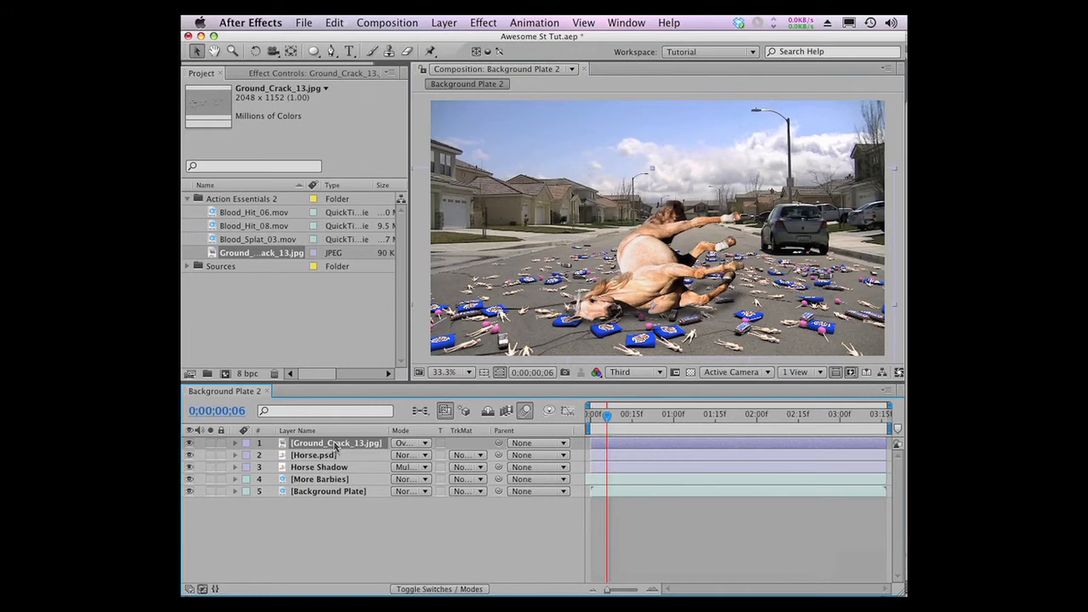
drag(336, 446, 341, 487)
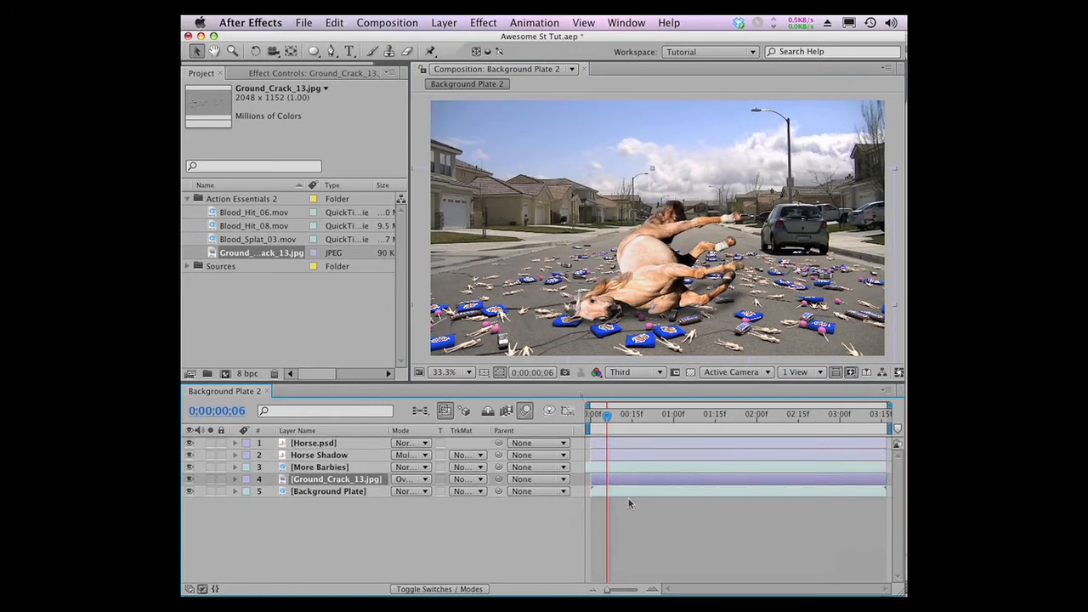
drag(601, 482, 624, 480)
Apply Curves to Ground_Crack_13.jpg and shape an S-curve that darkens the shadows and lifts the highlights.
click(189, 198)
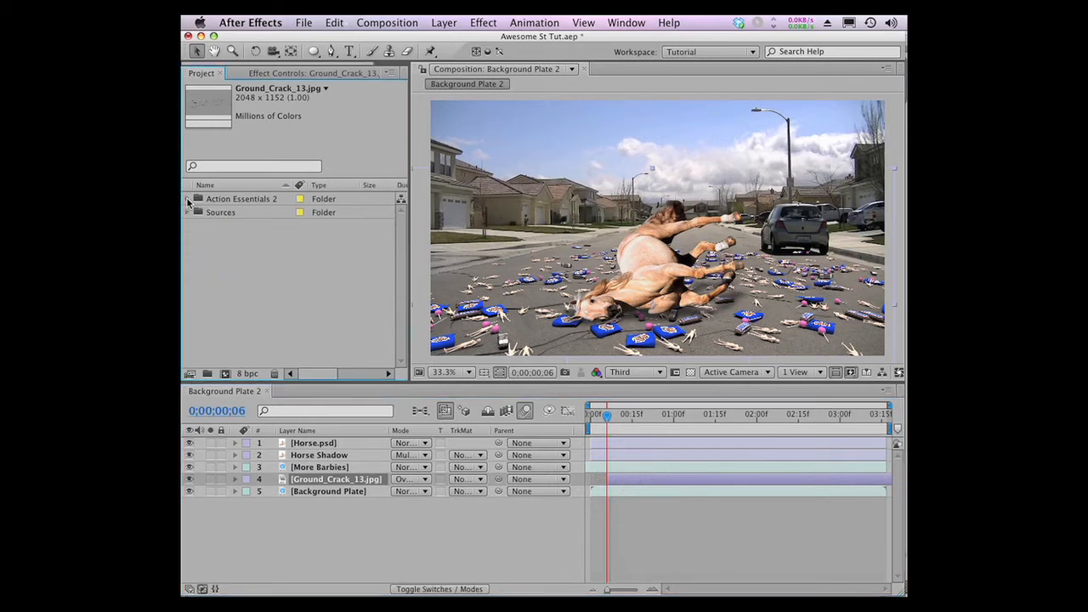
click(287, 74)
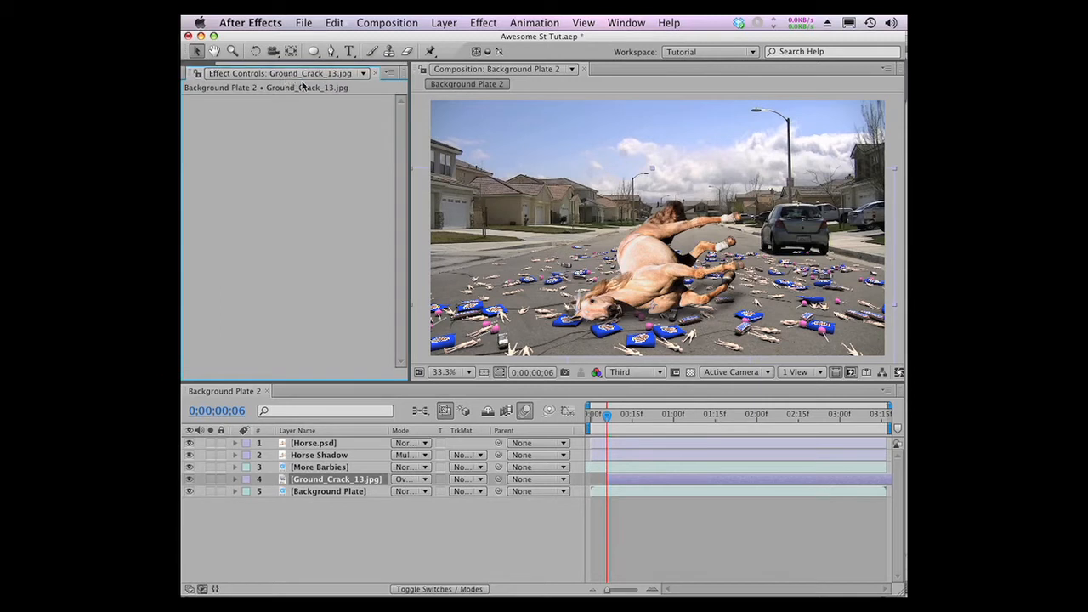
click(483, 22)
mouse_move(621, 143)
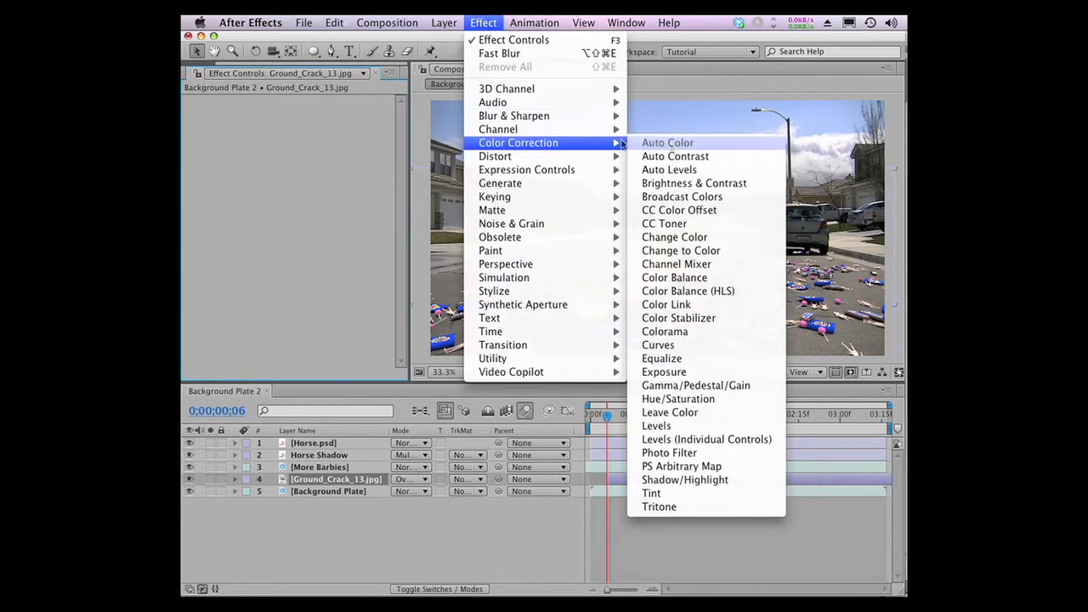
click(696, 345)
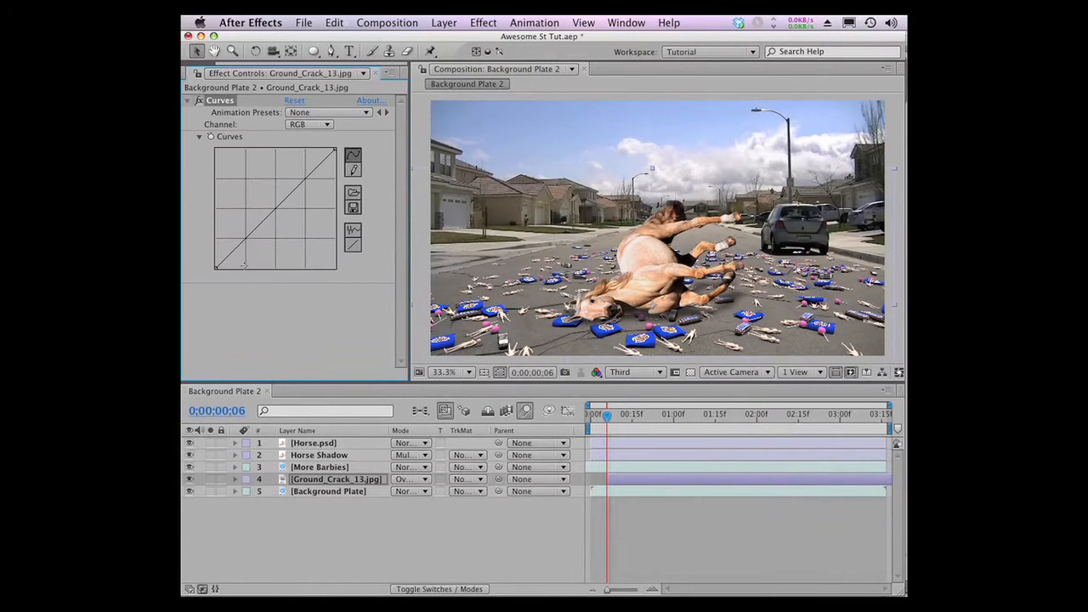
drag(240, 248, 242, 259)
drag(314, 183, 305, 168)
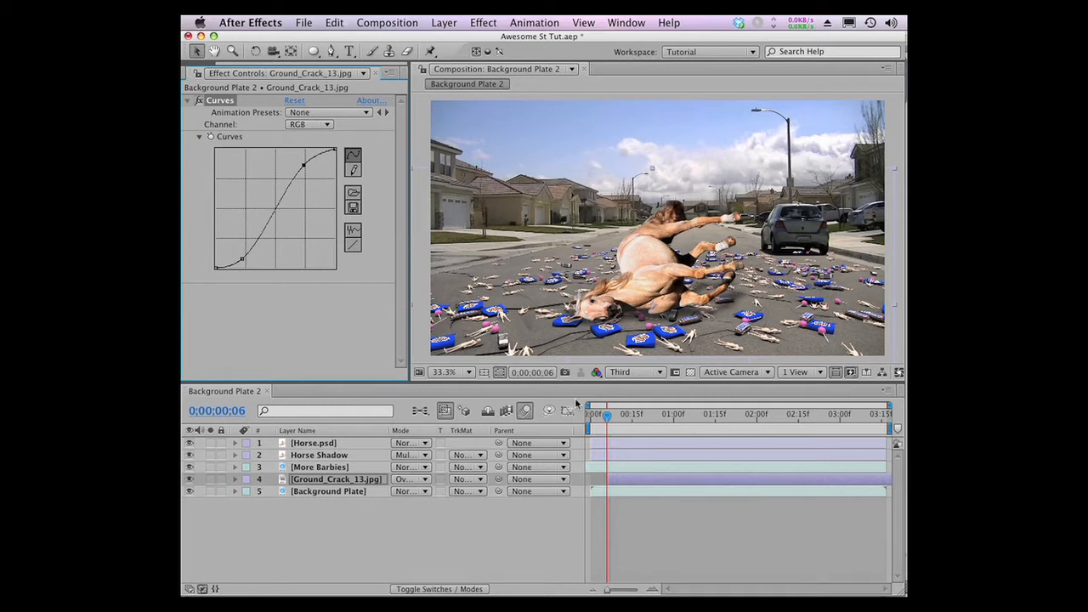
Draw a small elliptical mask on Ground_Crack_13.jpg around the horse's lower body and keyframe its Mask Path at 0;00;00;06.
click(313, 53)
key(Page_Up)
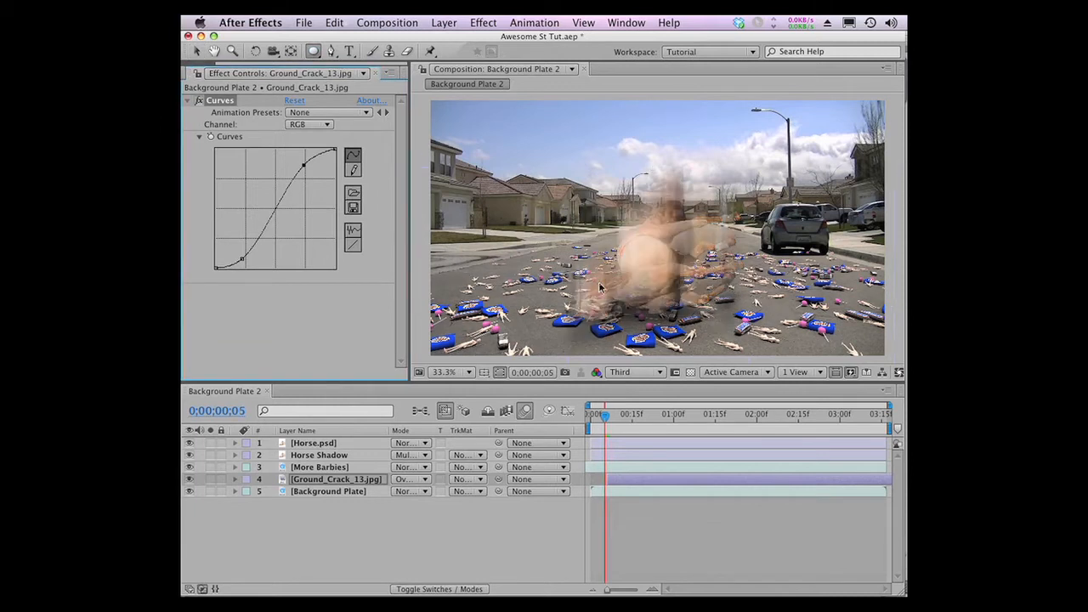
key(Page_Down)
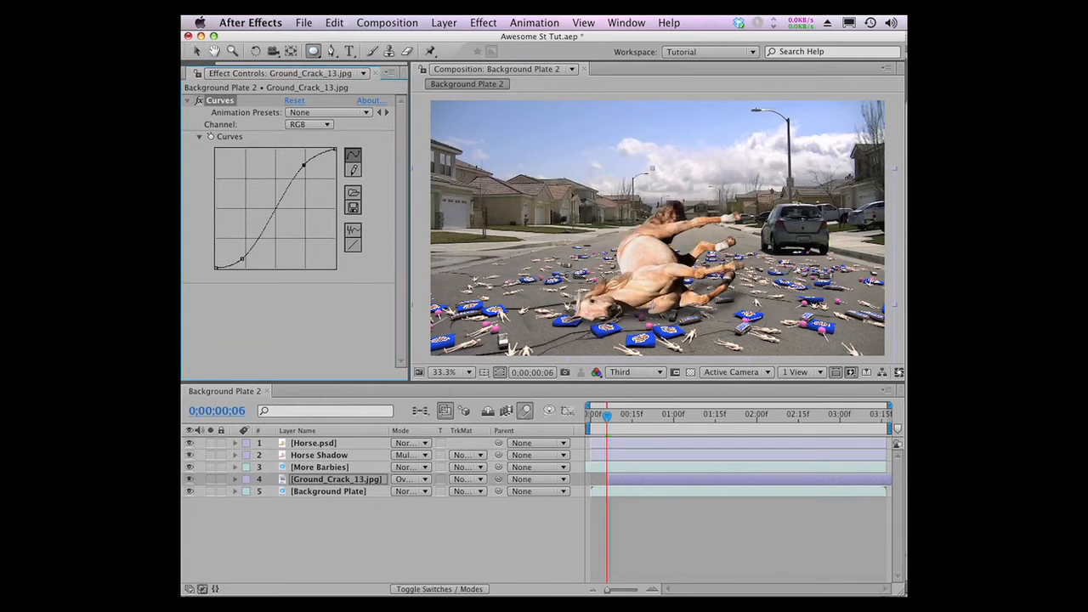
drag(602, 272, 685, 316)
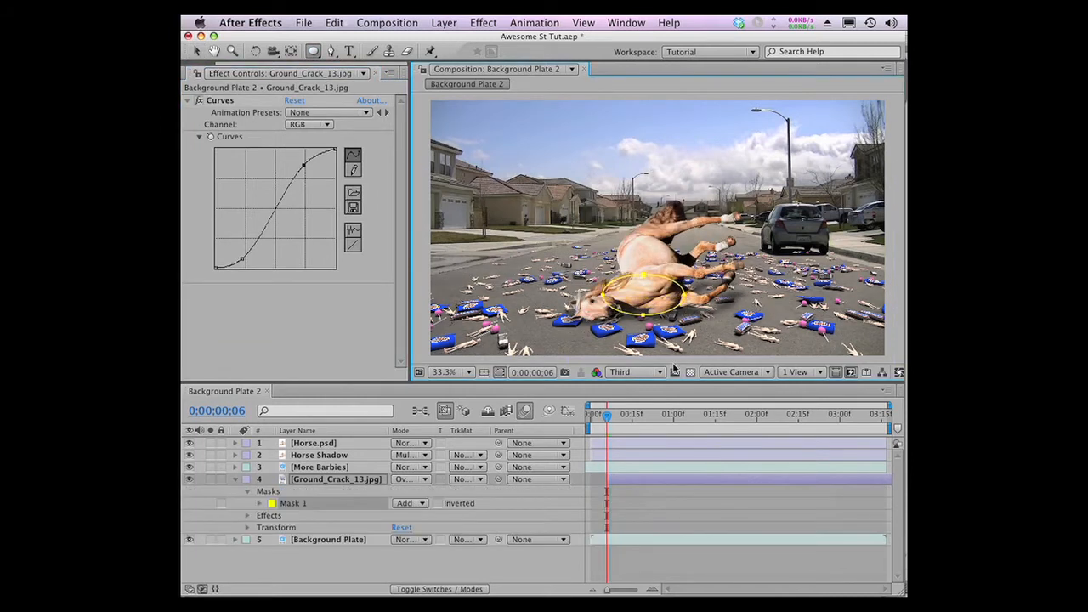
click(260, 503)
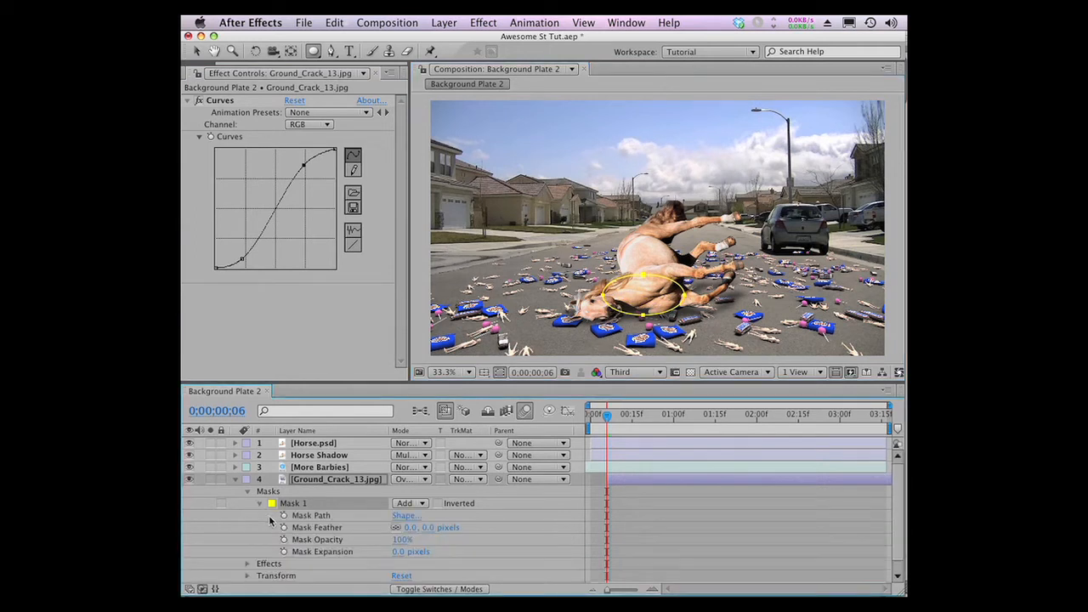
click(284, 516)
At 0;00;00;10, enlarge the crack layer's elliptical mask until it spans the full width of the street.
key(Page_Down)
key(Page_Down)
key(Page_Down)
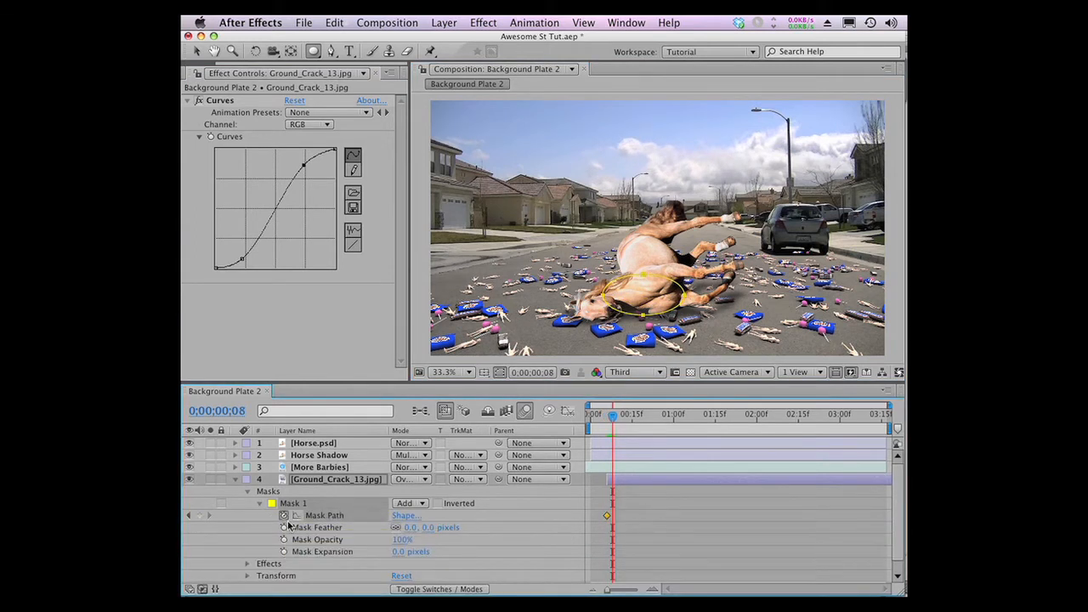
key(Page_Down)
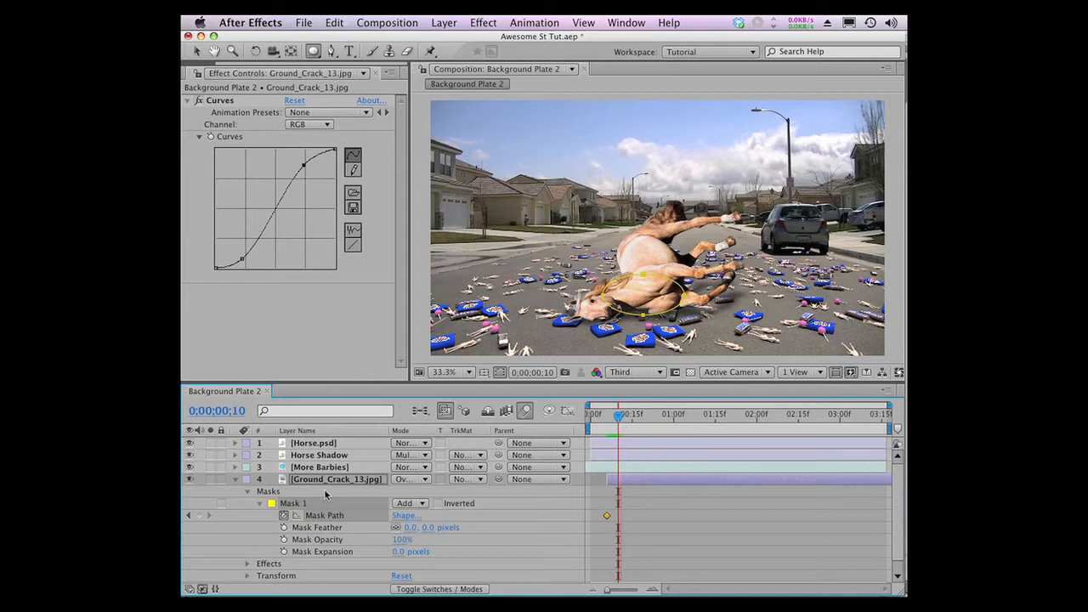
key(v)
double_click(670, 315)
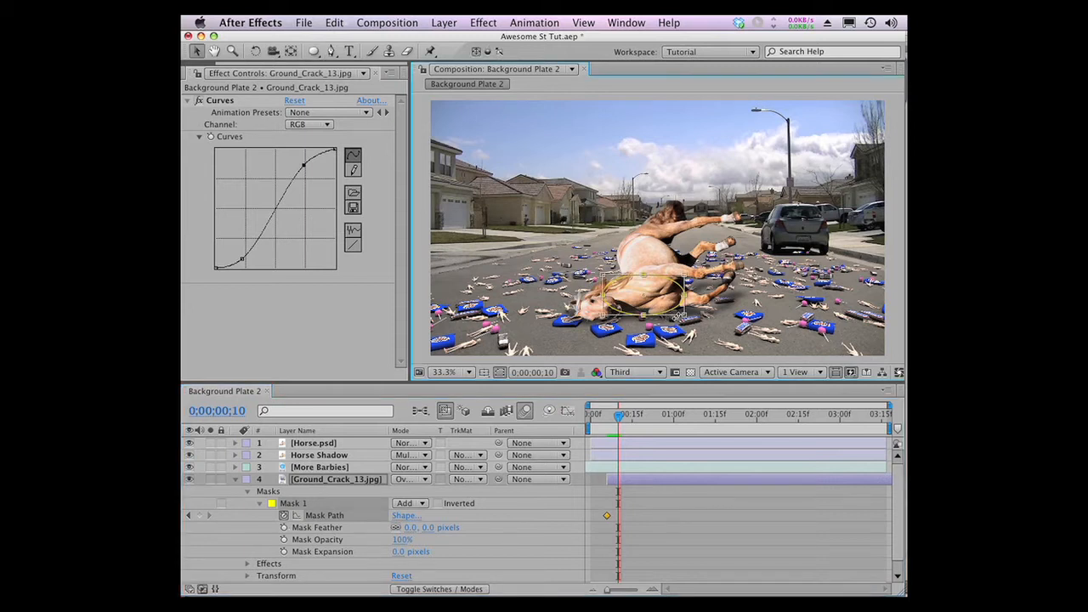
key(comma)
drag(670, 270, 761, 309)
drag(629, 251, 532, 231)
key(period)
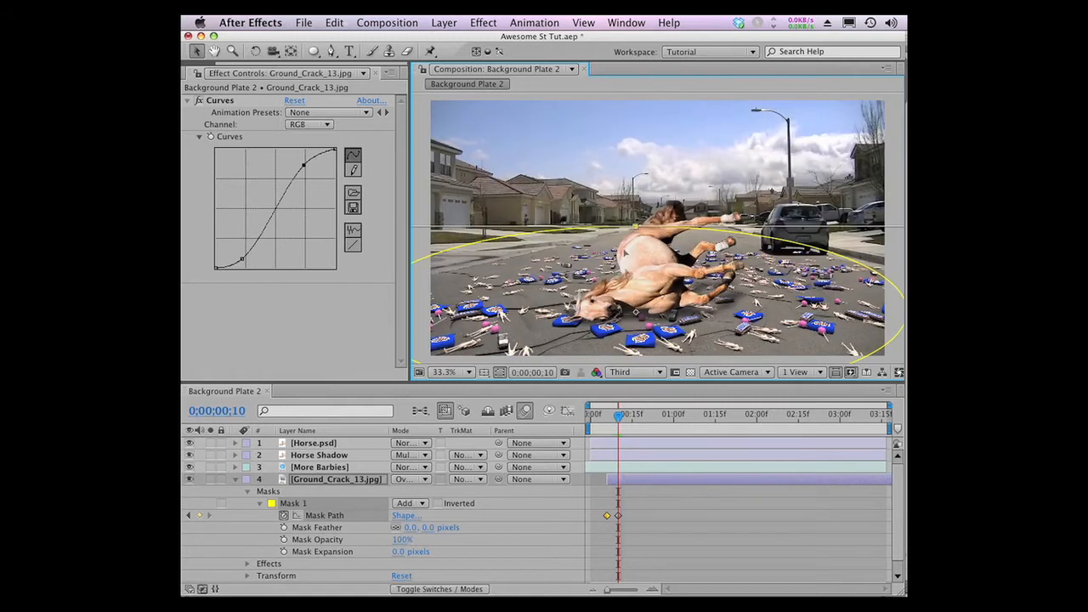
Step through the frames from 0;00;00;06 to check how the crack mask expands.
key(Page_Up)
key(Page_Up)
key(Page_Up)
key(Page_Up)
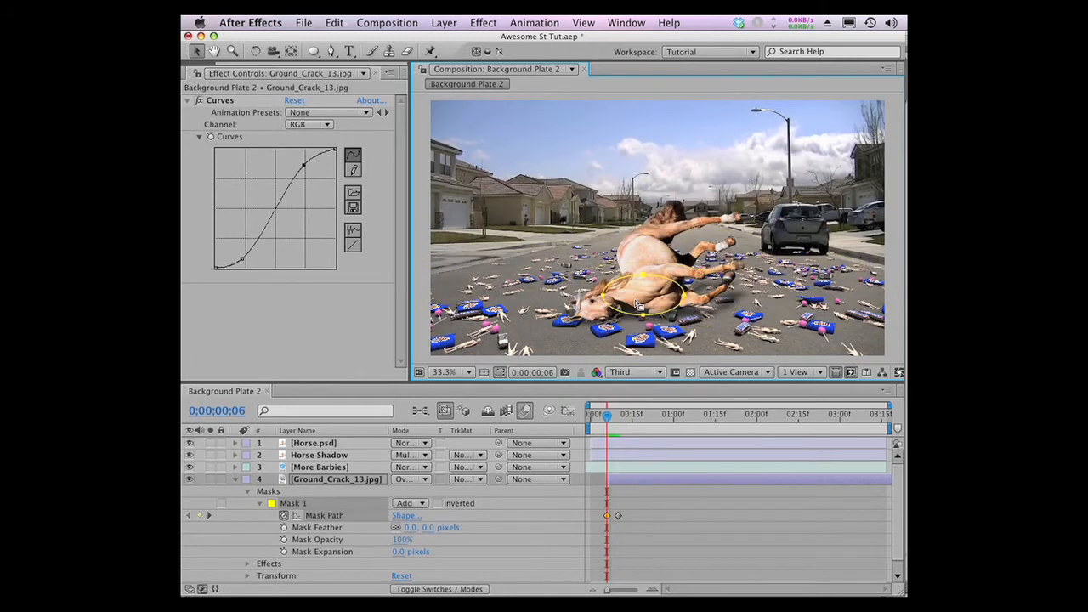
key(Page_Down)
key(Page_Down)
key(Page_Down)
key(Page_Up)
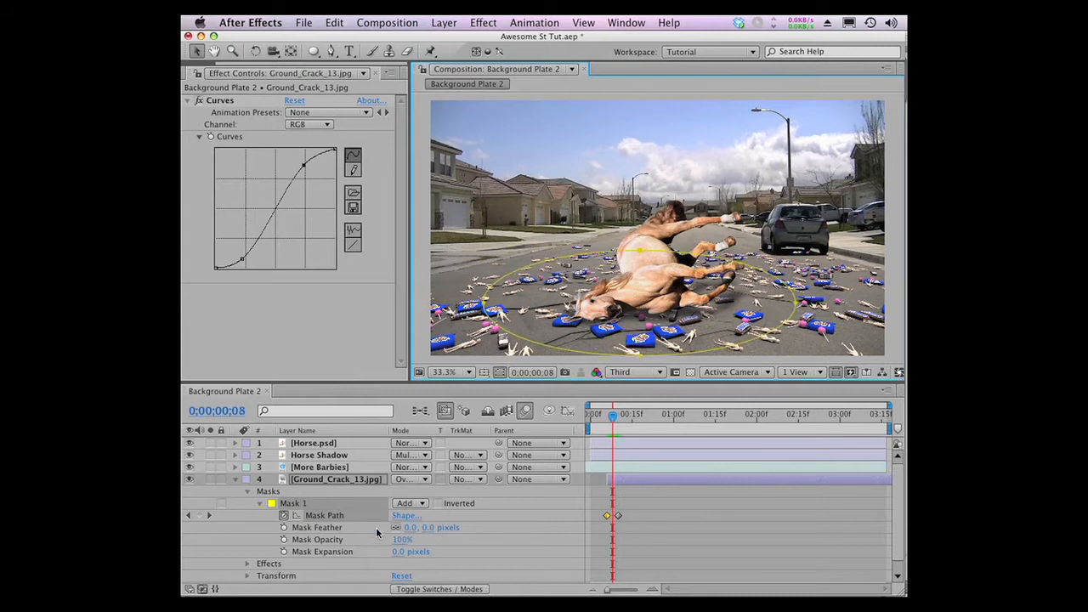
Set the crack layer's Mask Feather to 110 pixels and review the softened reveal frame by frame.
drag(407, 527, 487, 525)
key(Page_Up)
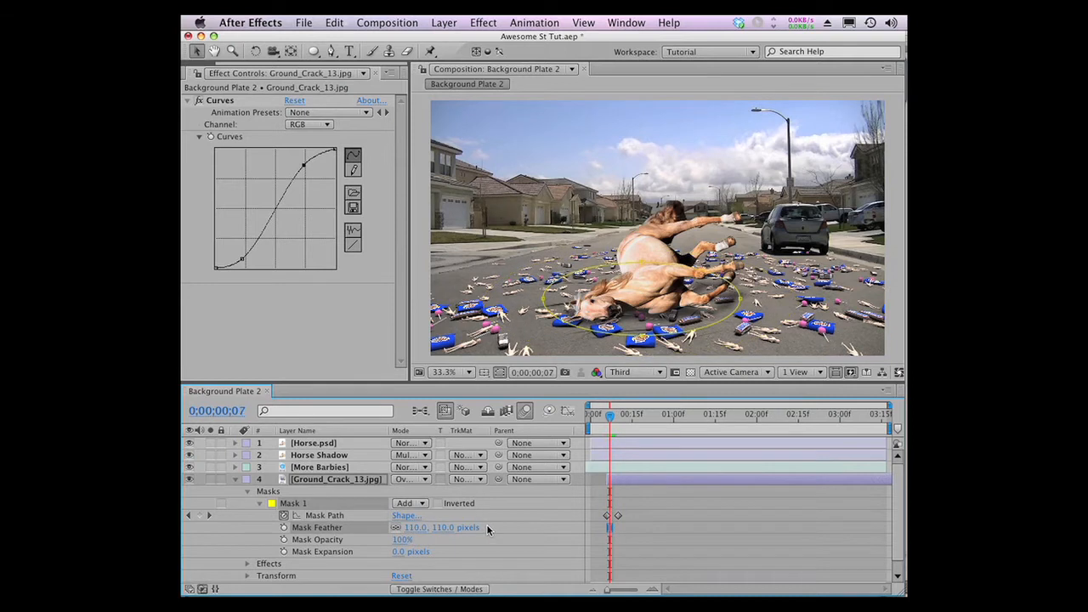
key(Page_Down)
key(Page_Down)
key(Page_Down)
key(Page_Up)
key(Page_Up)
key(Page_Up)
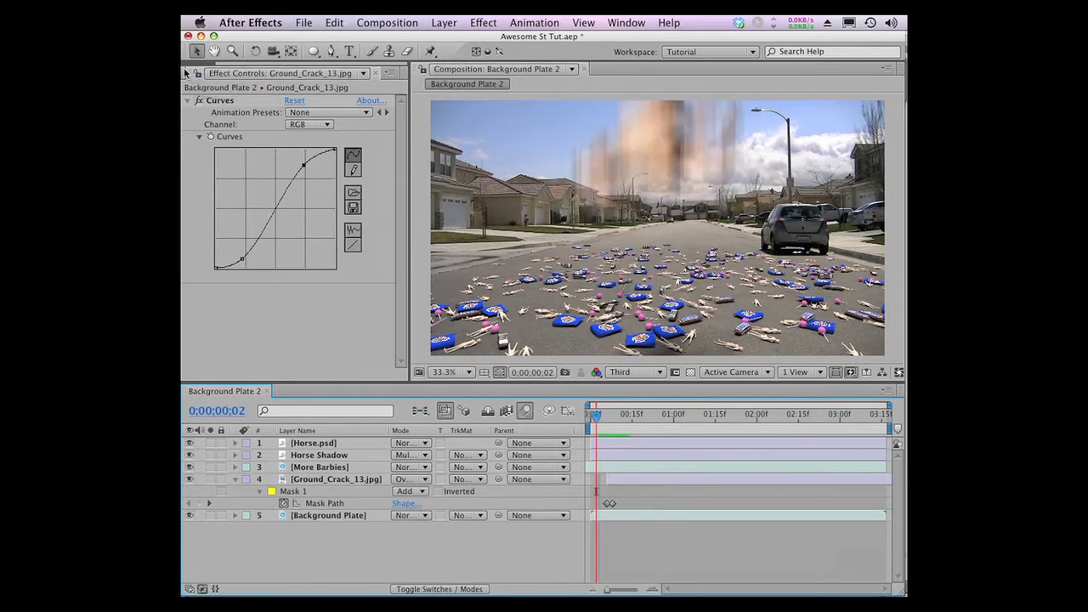
At 0;00;00;06, add Blood_Hit_06.mov from the Action Essentials 2 folder over the horse's head and neck and scale it up.
click(186, 74)
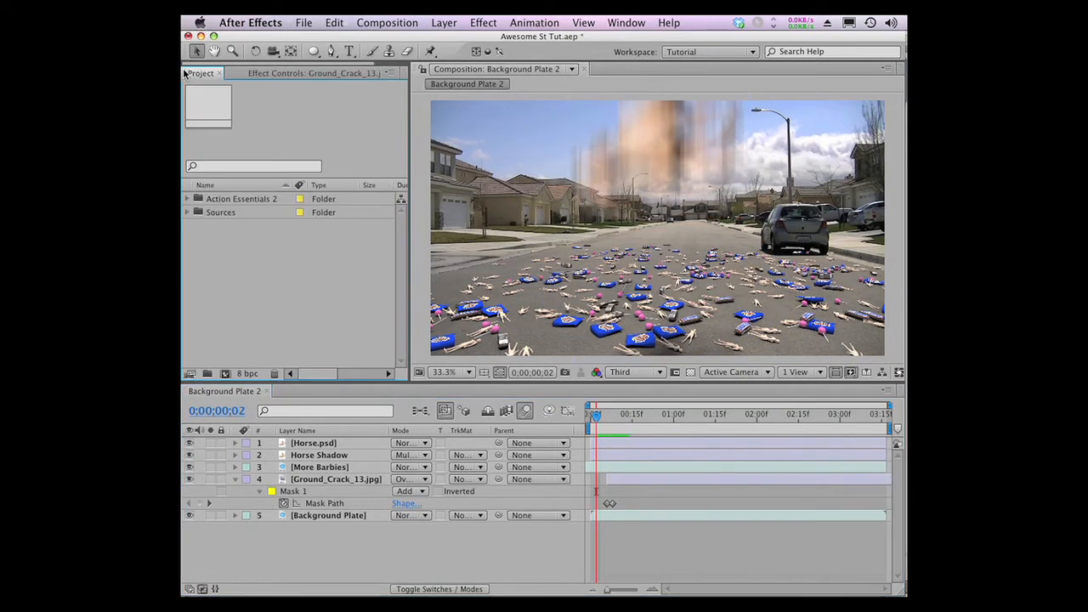
click(187, 198)
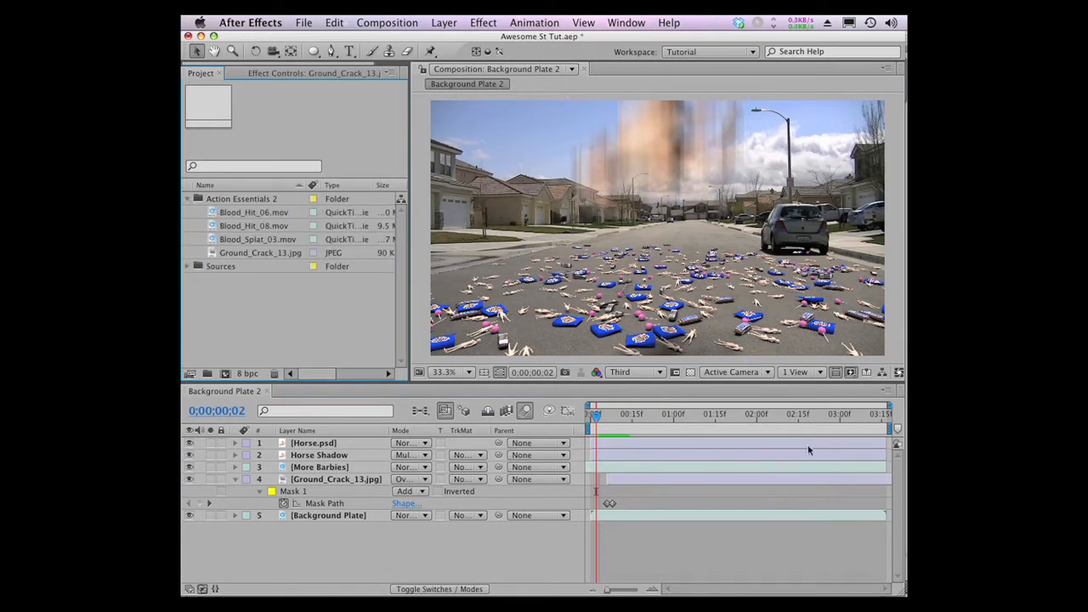
key(Page_Down)
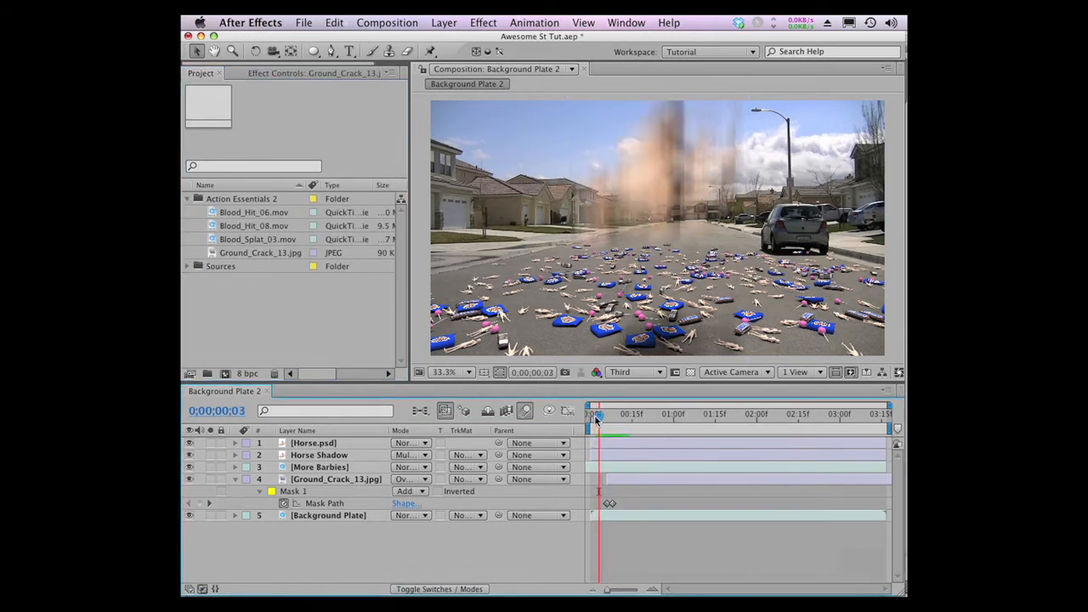
key(Page_Down)
key(Page_Down)
key(Page_Down)
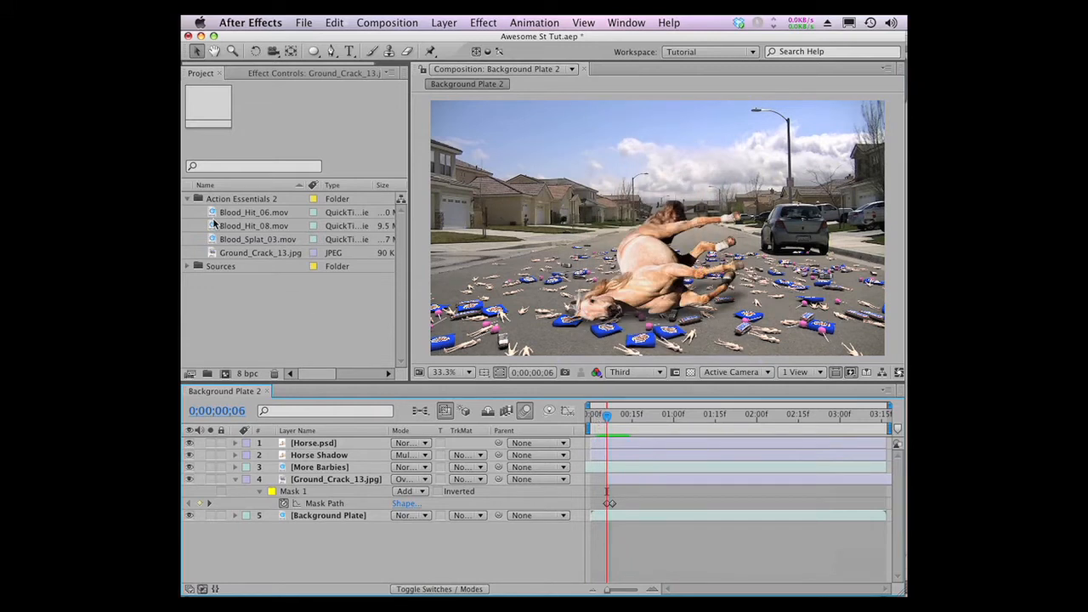
drag(211, 212, 607, 291)
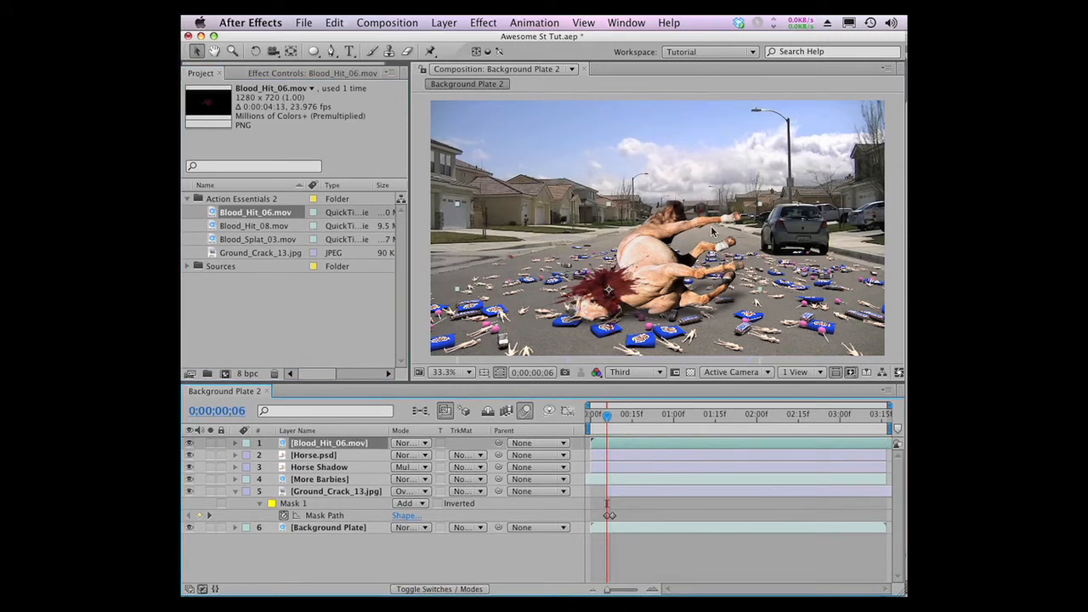
drag(761, 206, 874, 139)
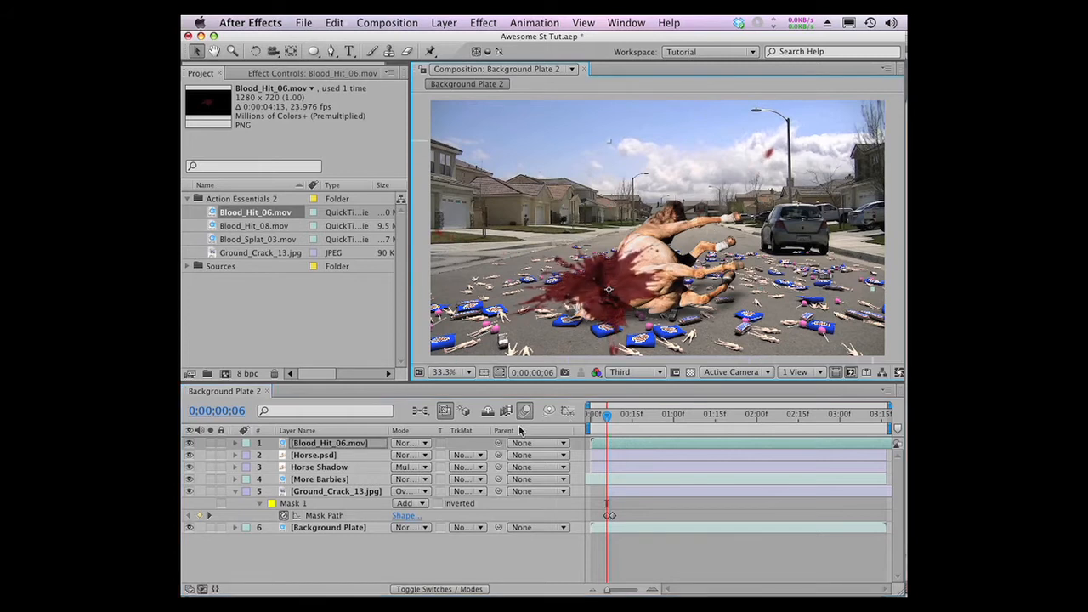
Make Blood_Hit_06.mov a 3D layer, tilt it back toward the street plane, and lower it onto the ground.
key(F4)
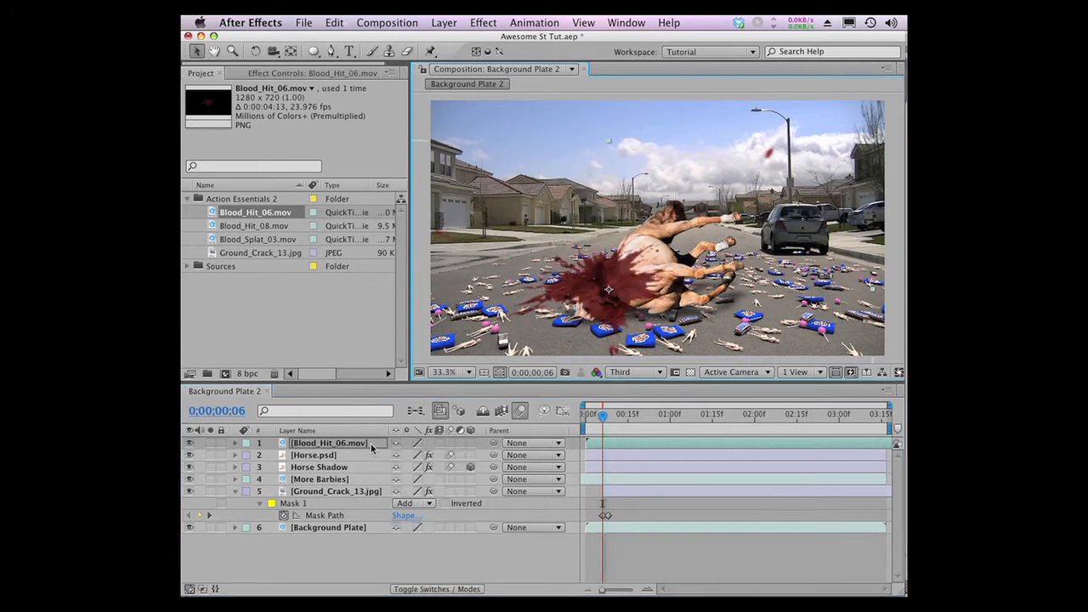
click(471, 443)
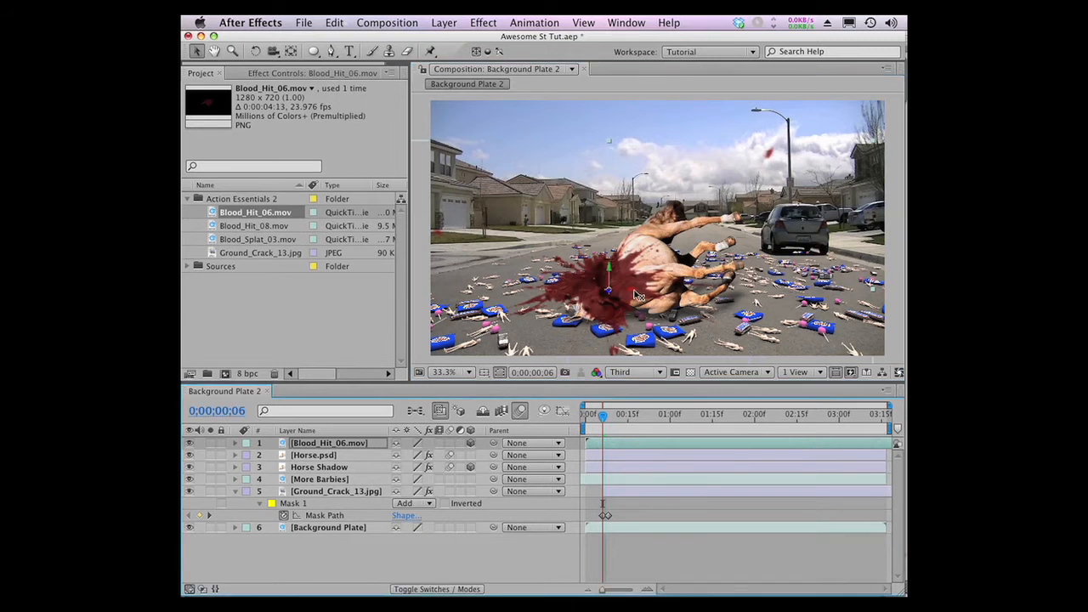
key(w)
drag(632, 292, 636, 276)
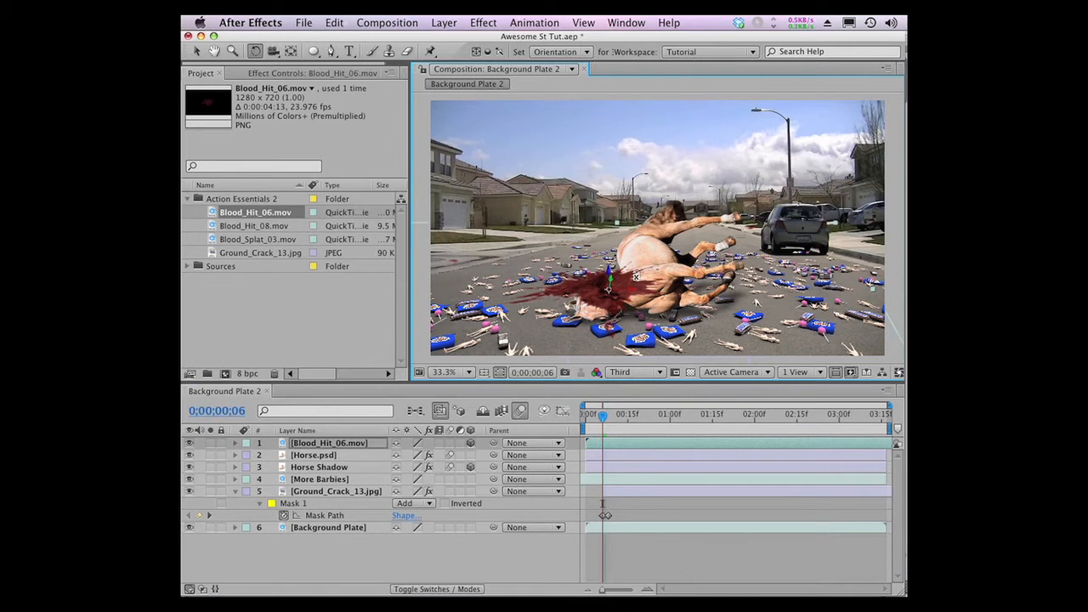
key(v)
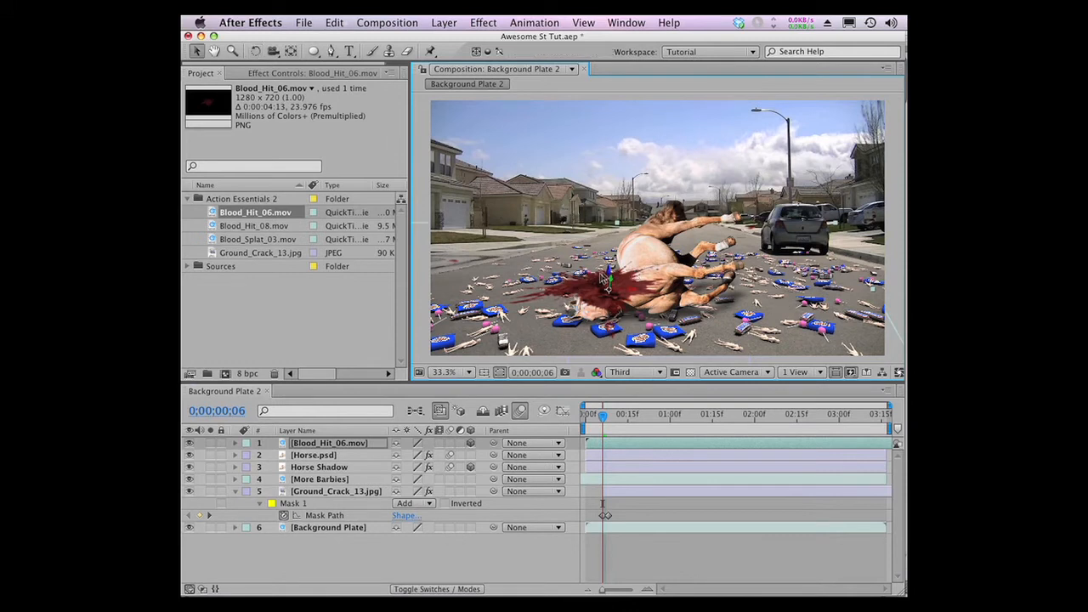
drag(607, 279, 611, 299)
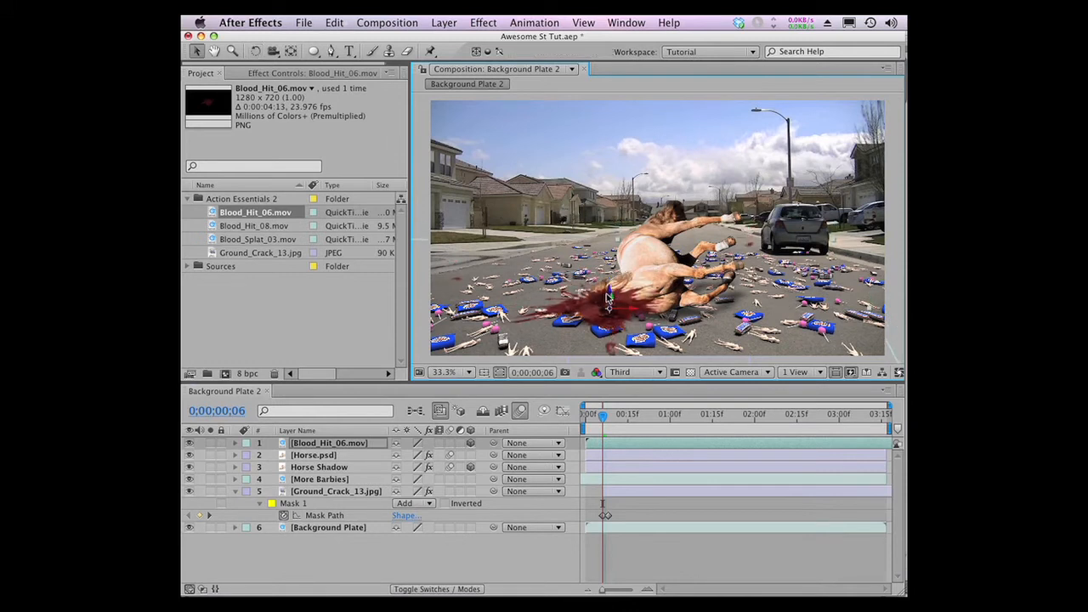
Place the Blood_Hit_06.mov layer beneath Horse.psd and adjust its position so the splatter spreads from under the horse's head.
drag(349, 444, 345, 462)
click(620, 333)
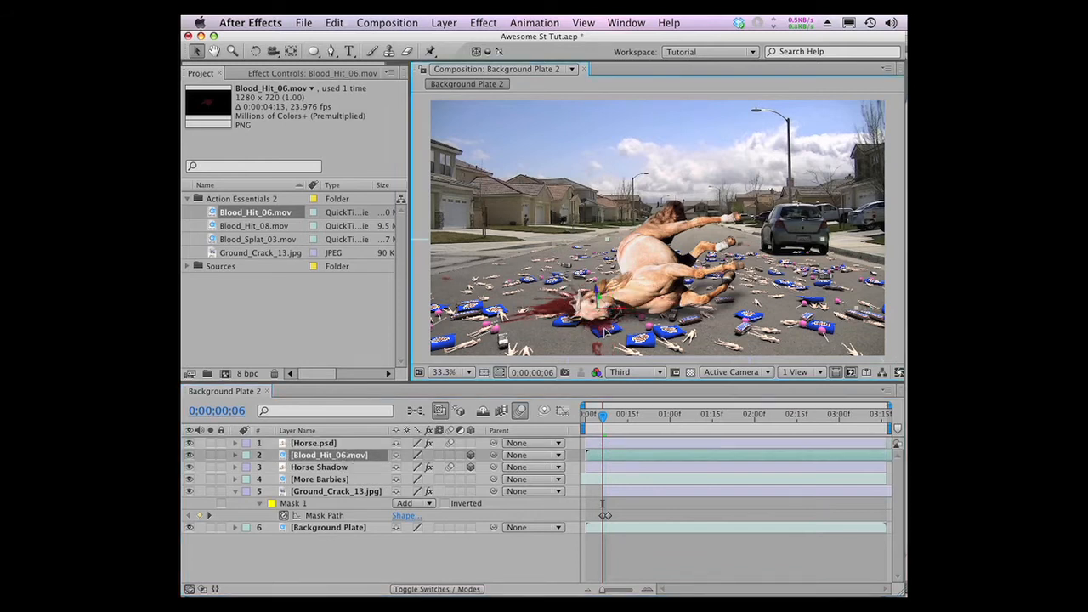
drag(606, 332, 614, 338)
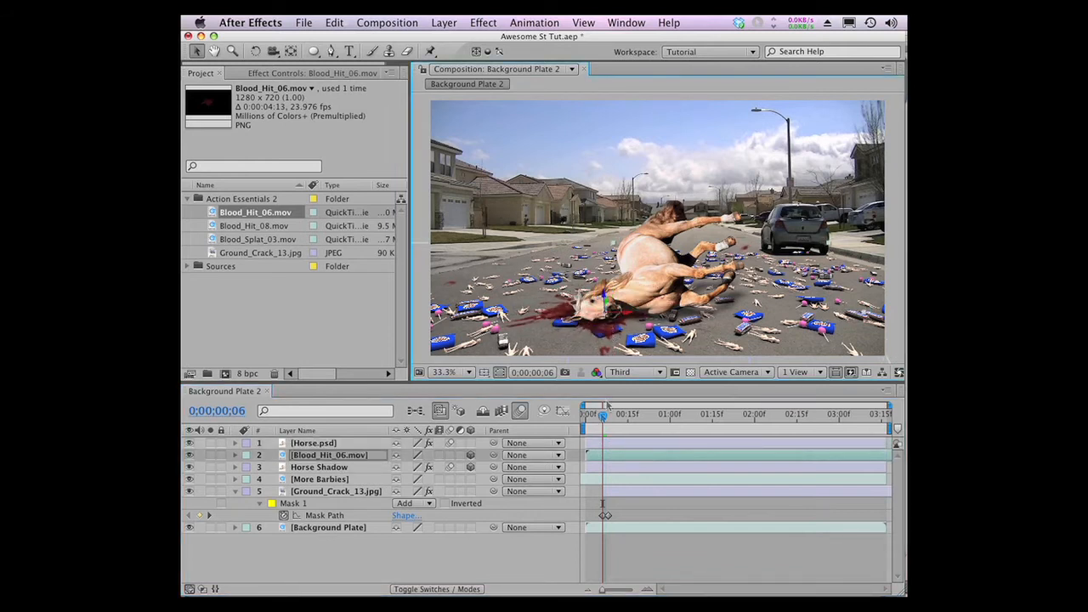
Slide the Blood_Hit_06.mov layer later in time so it starts at 0;00;00;06.
click(617, 456)
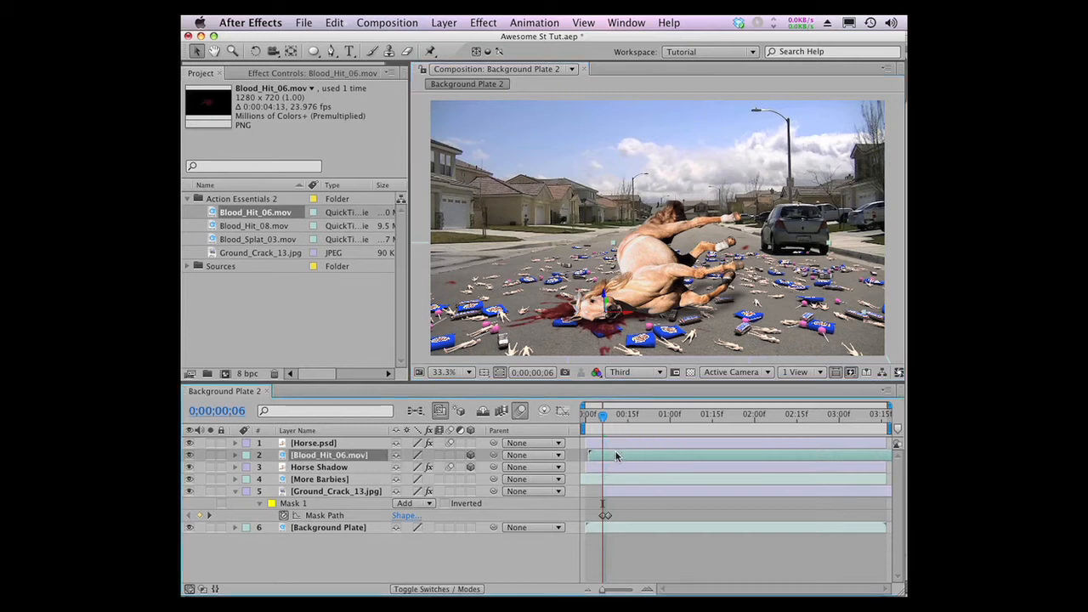
drag(626, 453, 630, 453)
key(Page_Up)
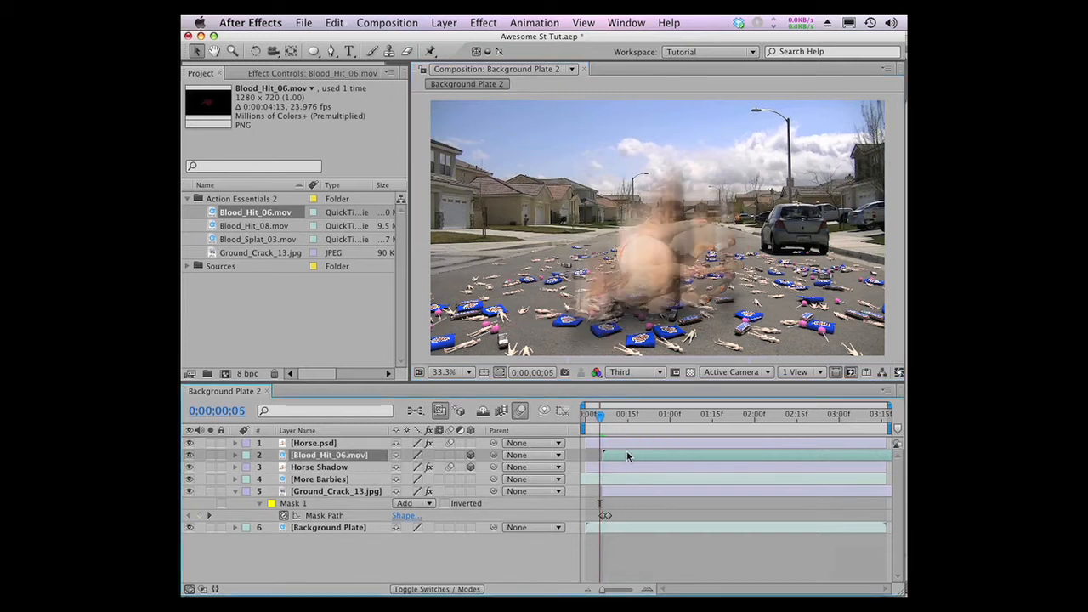
Review the blood hit's timing against the horse's impact frame by frame between 0;00;00;05 and 0;00;00;09.
key(Page_Down)
key(Page_Up)
key(Page_Down)
key(Page_Down)
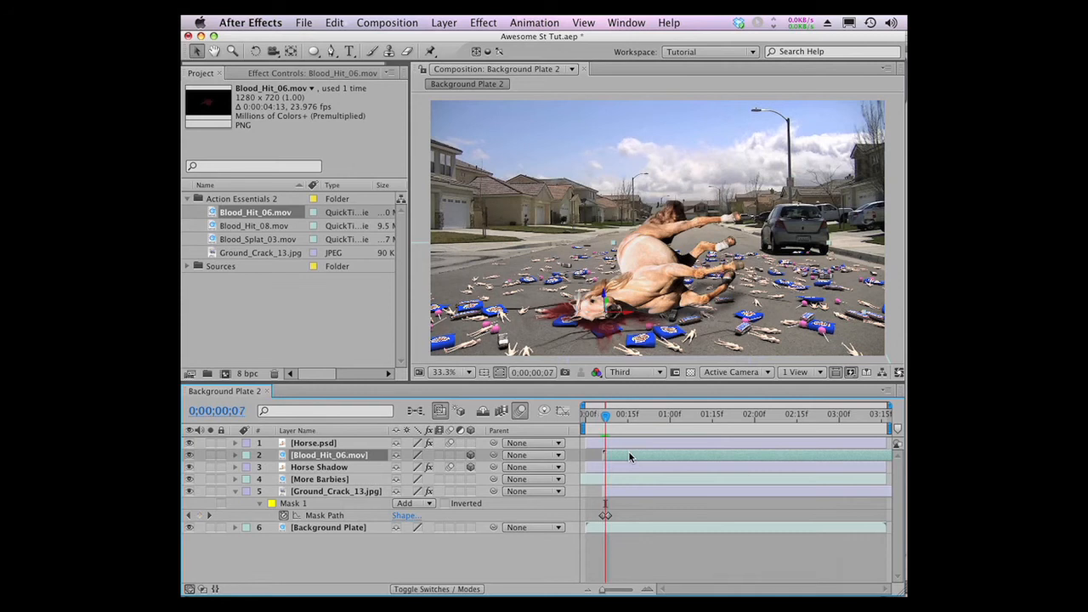
key(Page_Up)
key(Page_Up)
key(Page_Down)
key(Page_Down)
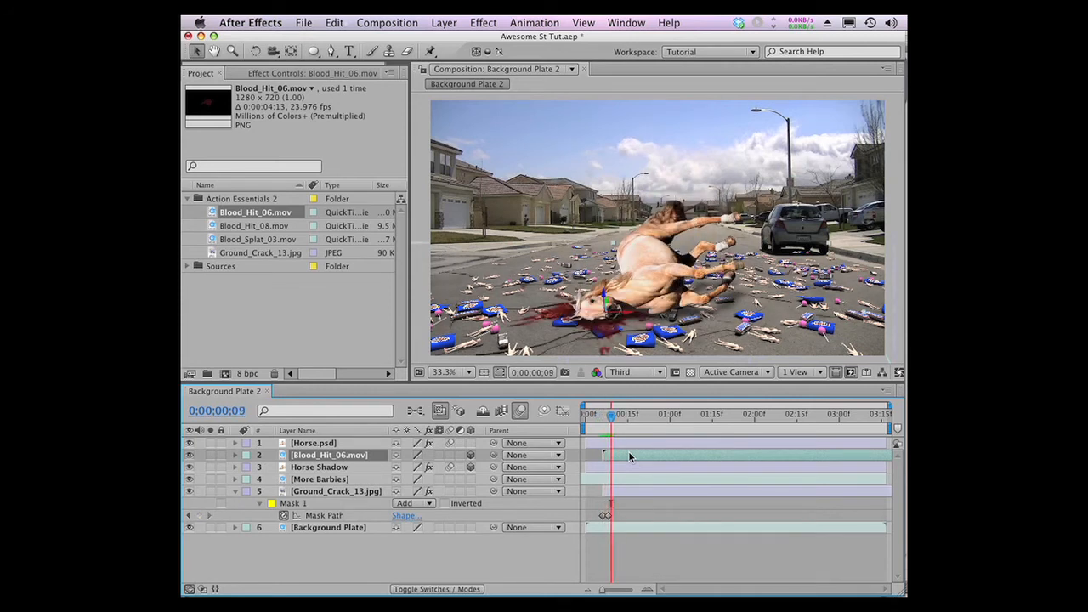
key(Page_Up)
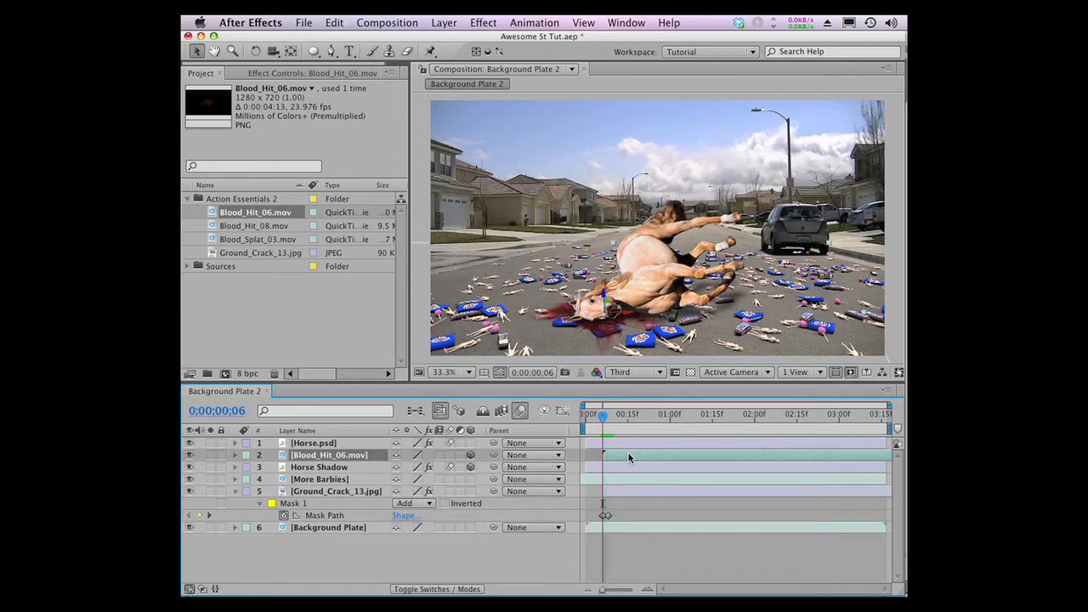
key(Page_Up)
key(Page_Down)
key(Page_Down)
key(Page_Down)
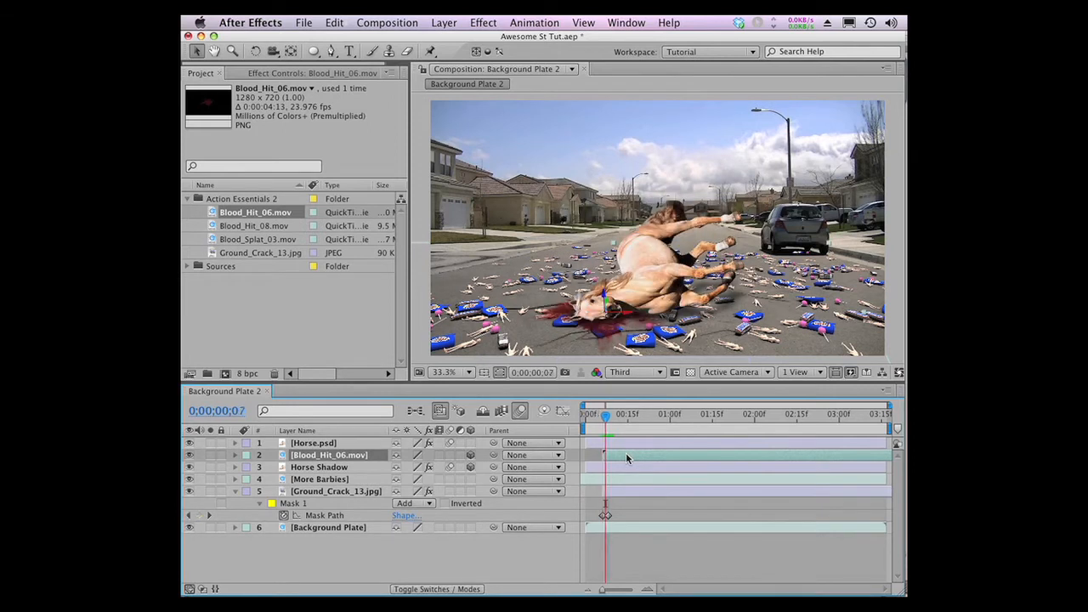
key(Page_Up)
key(Page_Up)
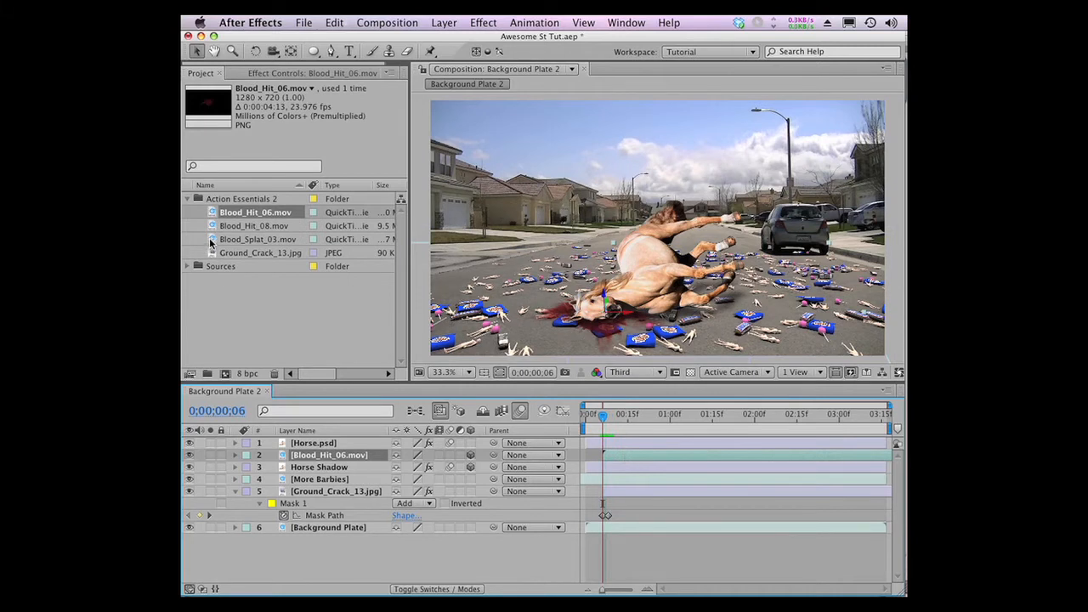
Add Blood_Splat_03.mov as the uppermost layer, make it 3D, and tilt it back toward the street plane.
drag(212, 243, 869, 182)
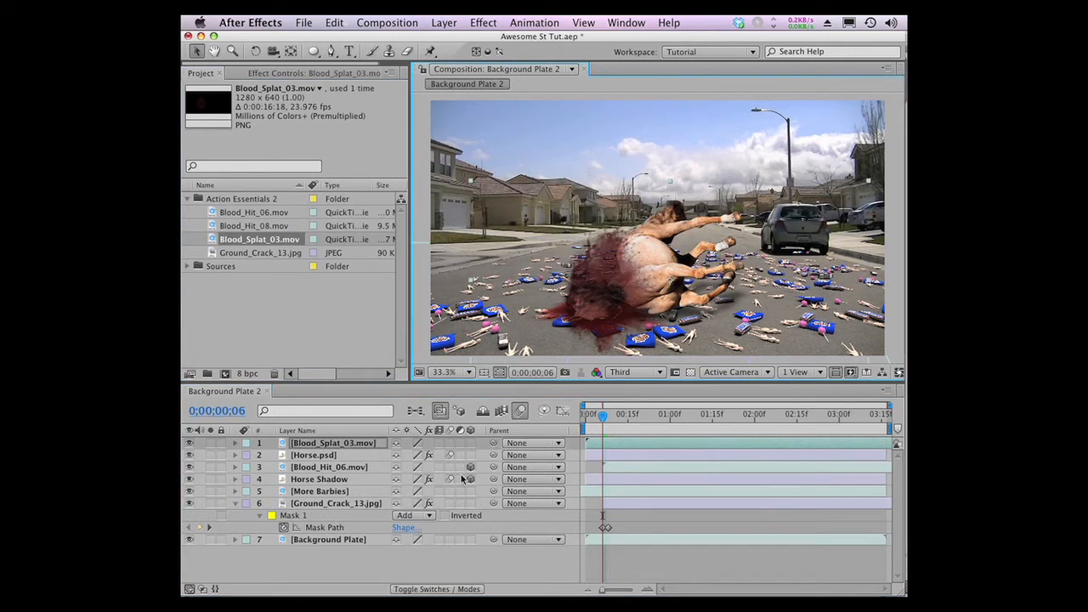
click(470, 442)
key(w)
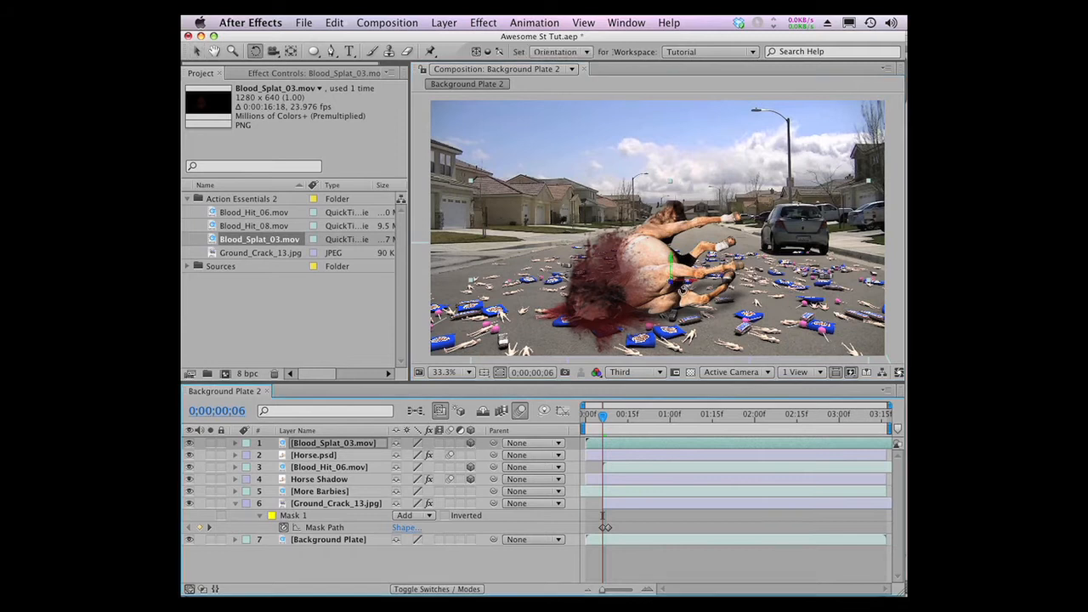
drag(695, 275, 695, 267)
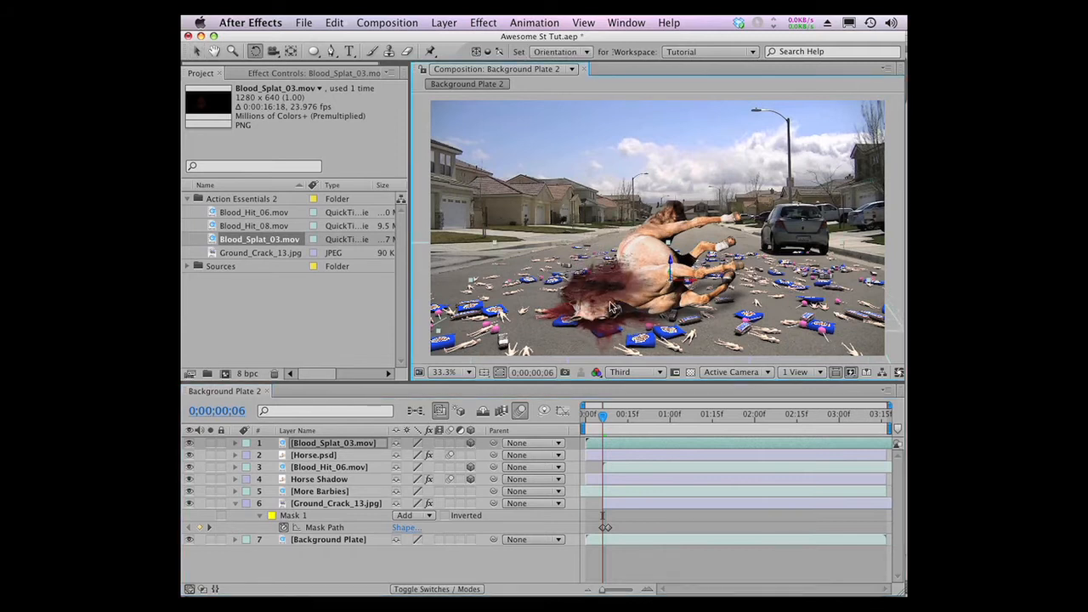
Place Blood_Splat_03.mov beneath Horse.psd and reposition it so the splatter spreads on the street under the horse's body.
key(v)
drag(344, 450, 345, 464)
drag(637, 278, 674, 301)
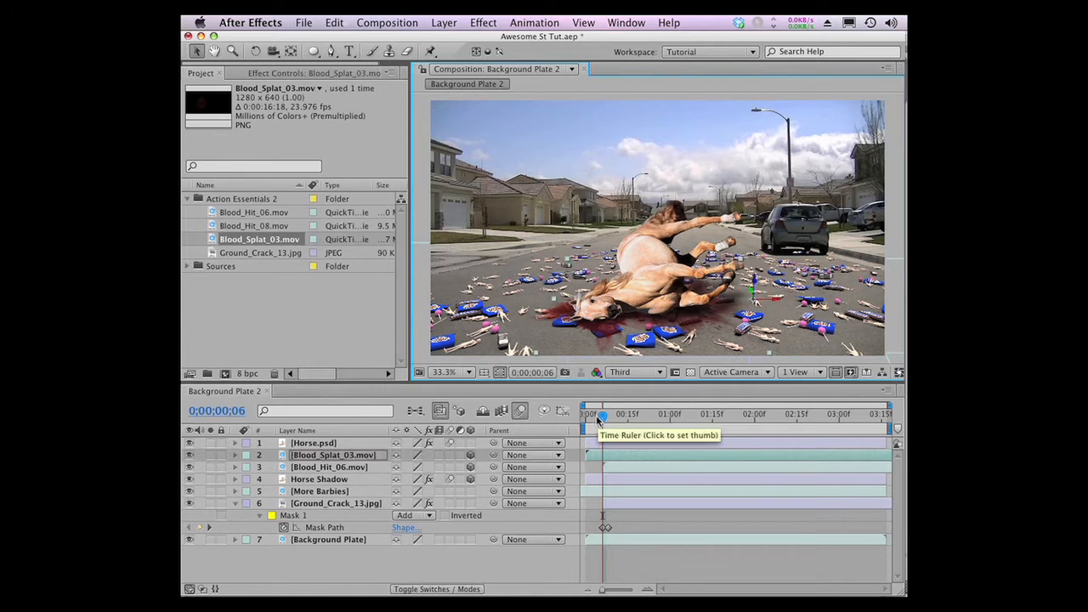
Slide the Blood_Splat_03.mov layer to start at about 0;00;00;04 and review the splatter frame by frame.
drag(616, 456, 627, 458)
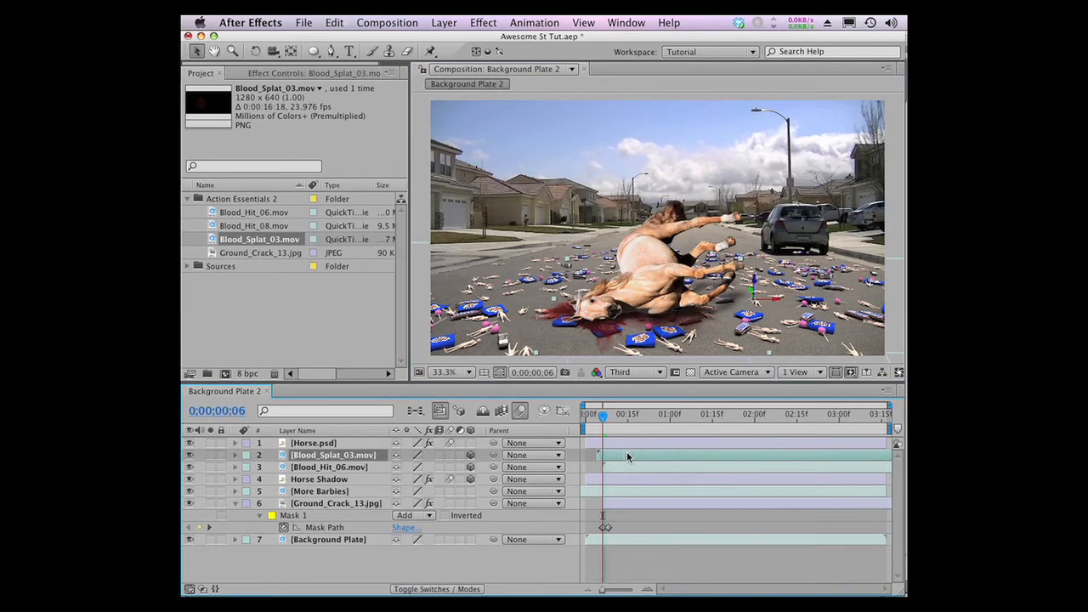
key(space)
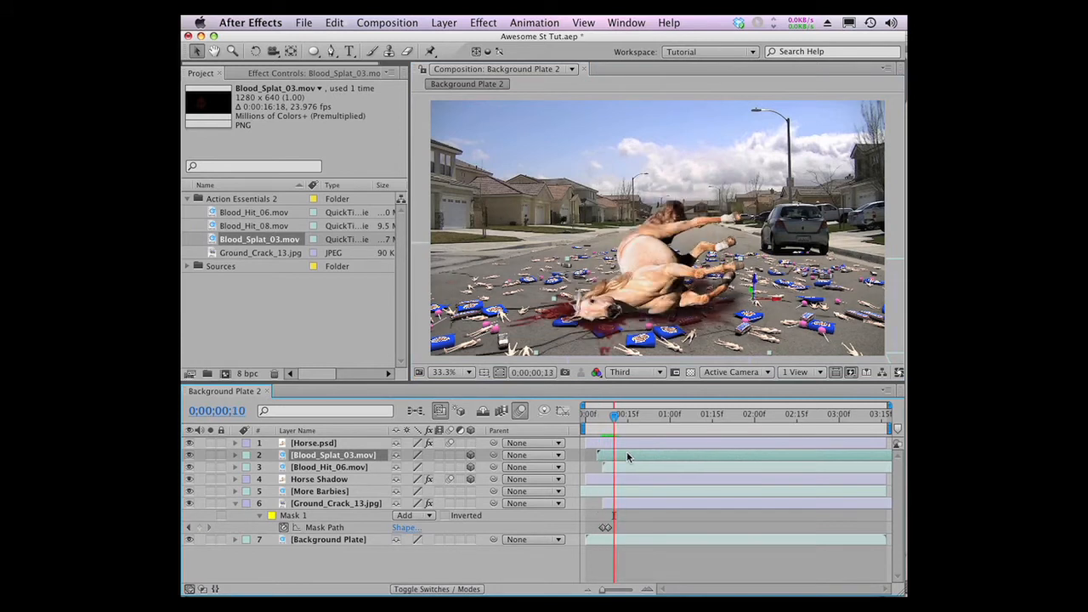
key(Page_Down)
key(Page_Down)
key(Page_Down)
key(Page_Down)
key(Page_Up)
key(Page_Up)
key(Page_Up)
key(Page_Up)
key(Page_Up)
key(Page_Up)
key(Page_Up)
key(Page_Up)
key(Page_Down)
key(Page_Down)
key(Page_Down)
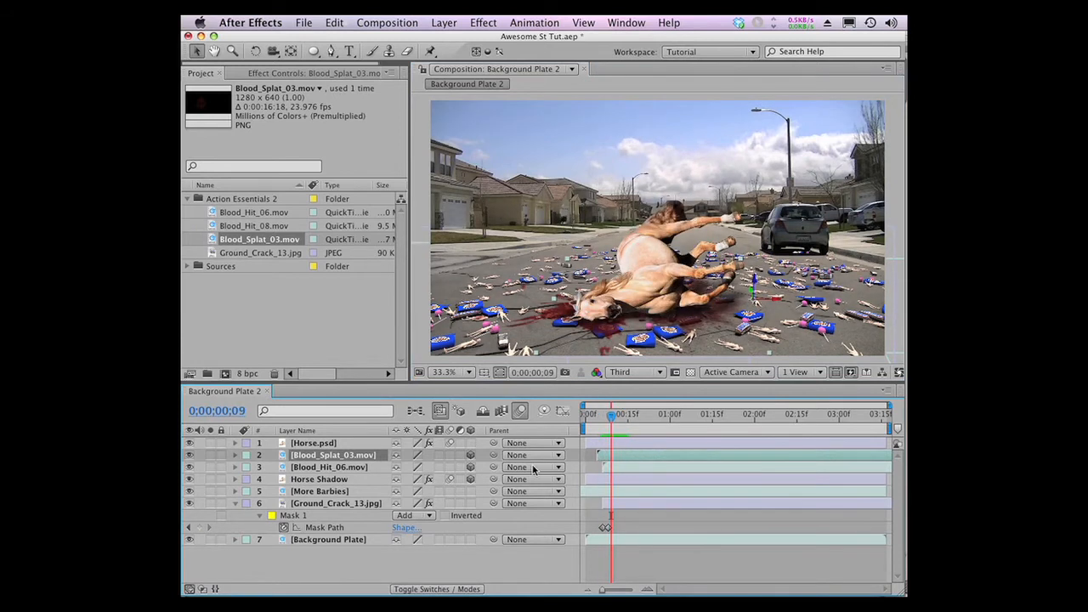
Add Big Bounce from the Sources folder above all layers, with the crack layer's properties and the Action Essentials 2 folder collapsed.
click(236, 504)
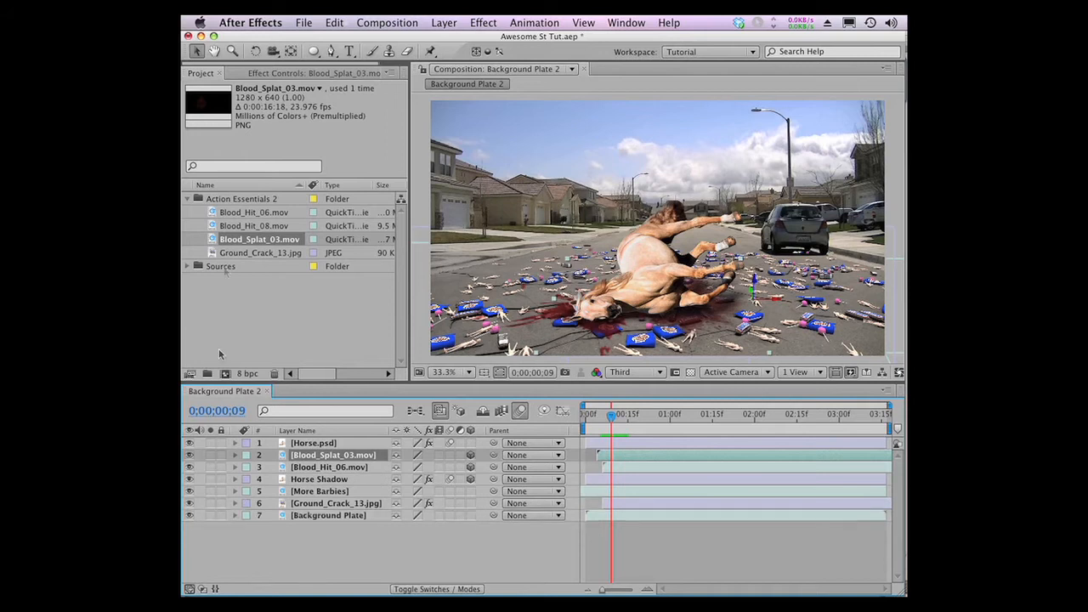
click(186, 199)
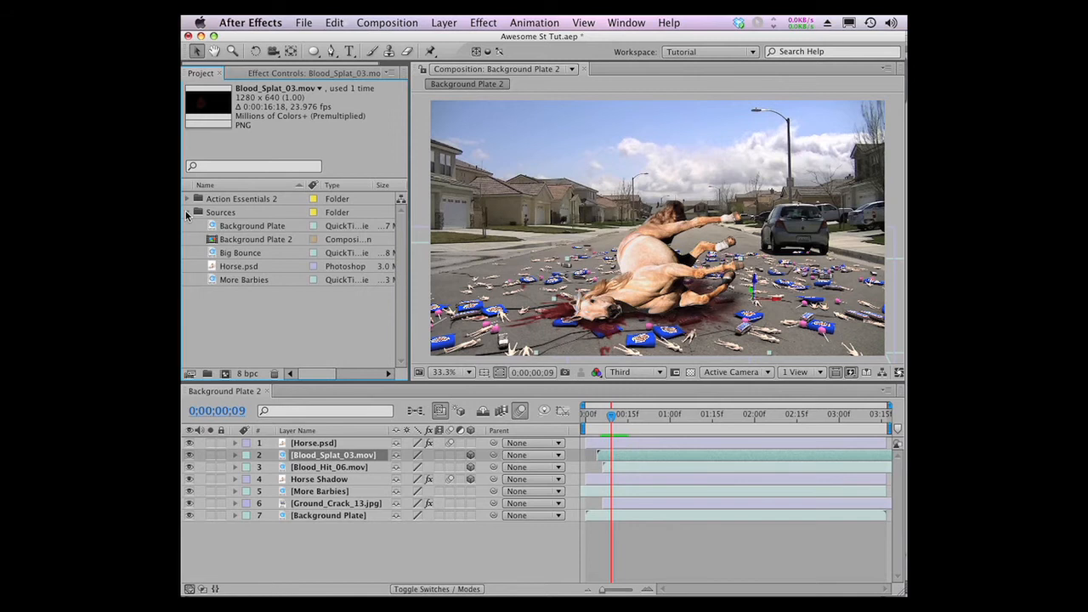
click(214, 255)
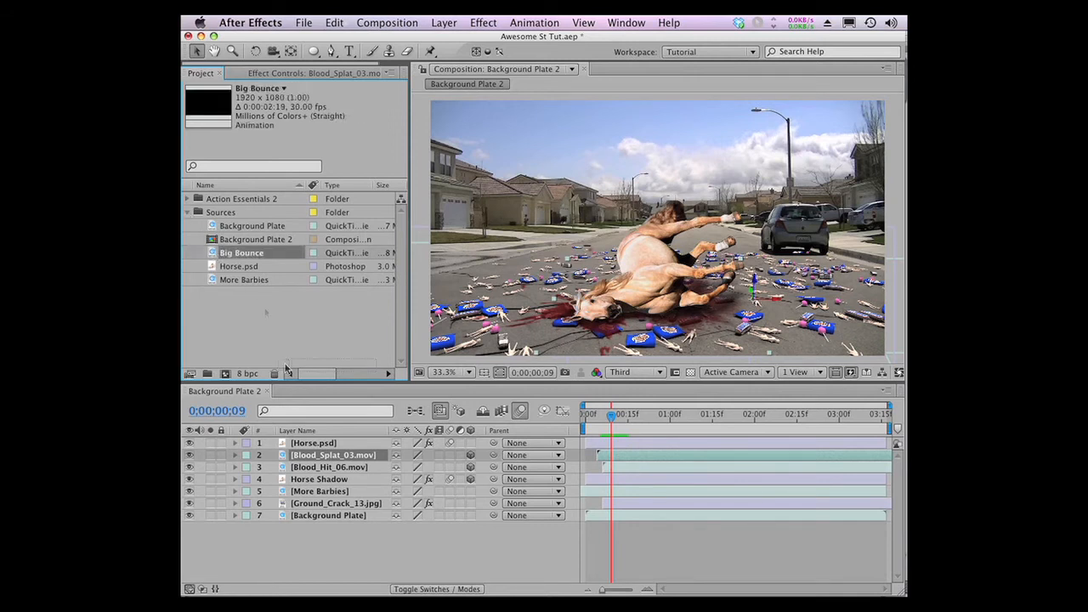
drag(301, 437, 301, 441)
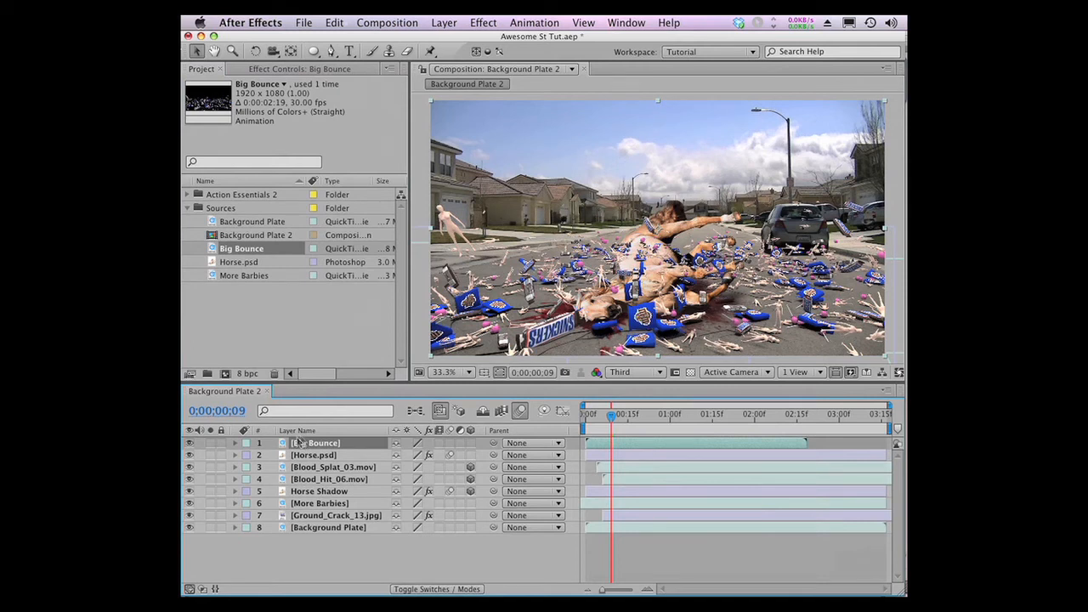
Shift the Big Bounce layer about two frames later while the other layers are temporarily hidden.
drag(190, 456, 189, 540)
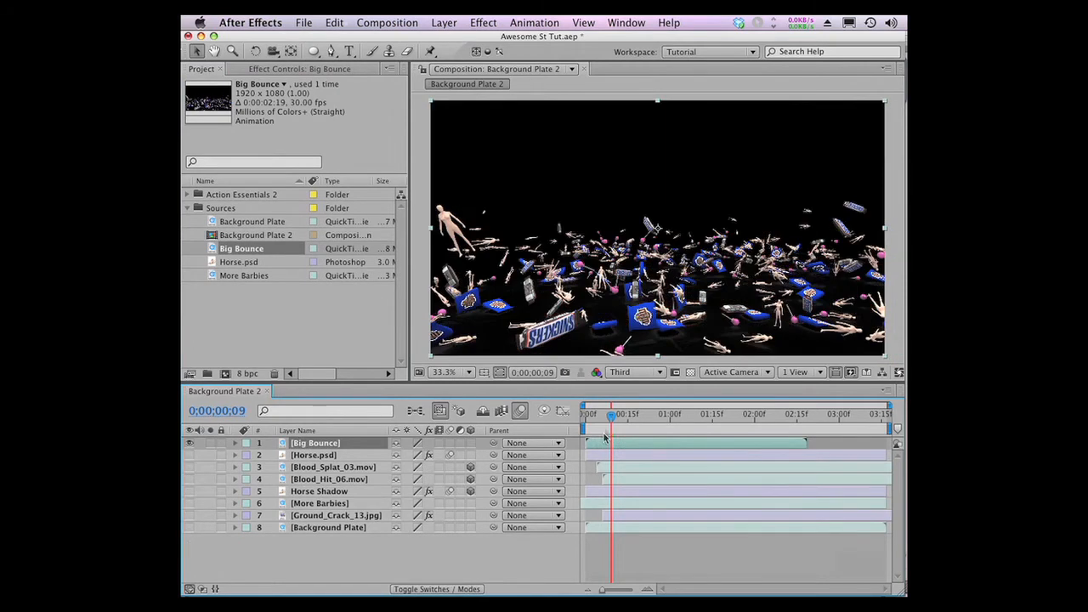
mouse_move(620, 443)
mouse_down()
mouse_move(664, 441)
mouse_move(474, 448)
mouse_move(636, 451)
mouse_move(622, 451)
mouse_up()
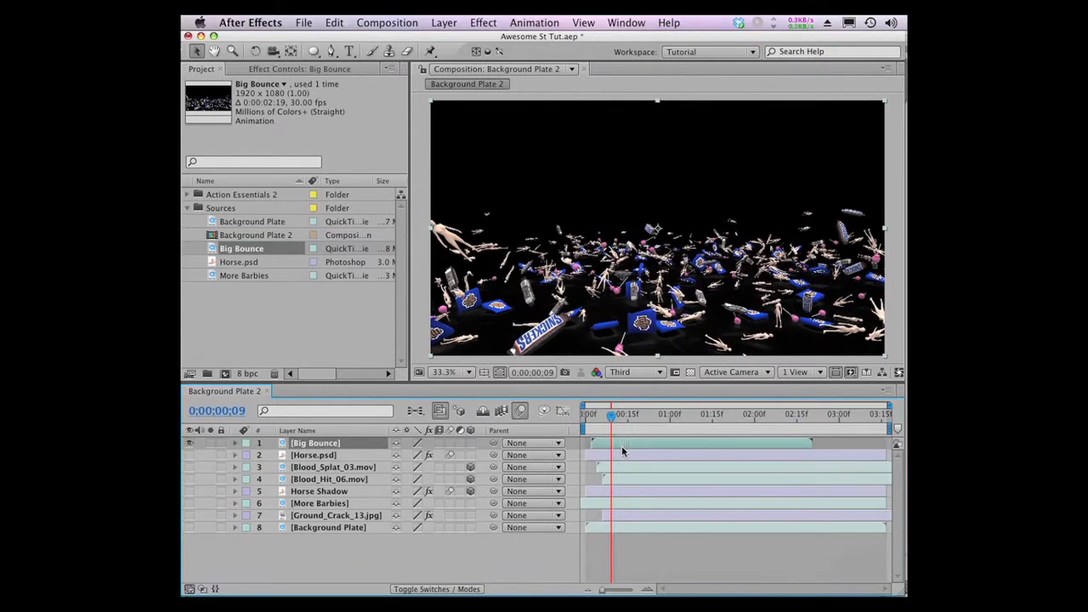
drag(190, 455, 189, 549)
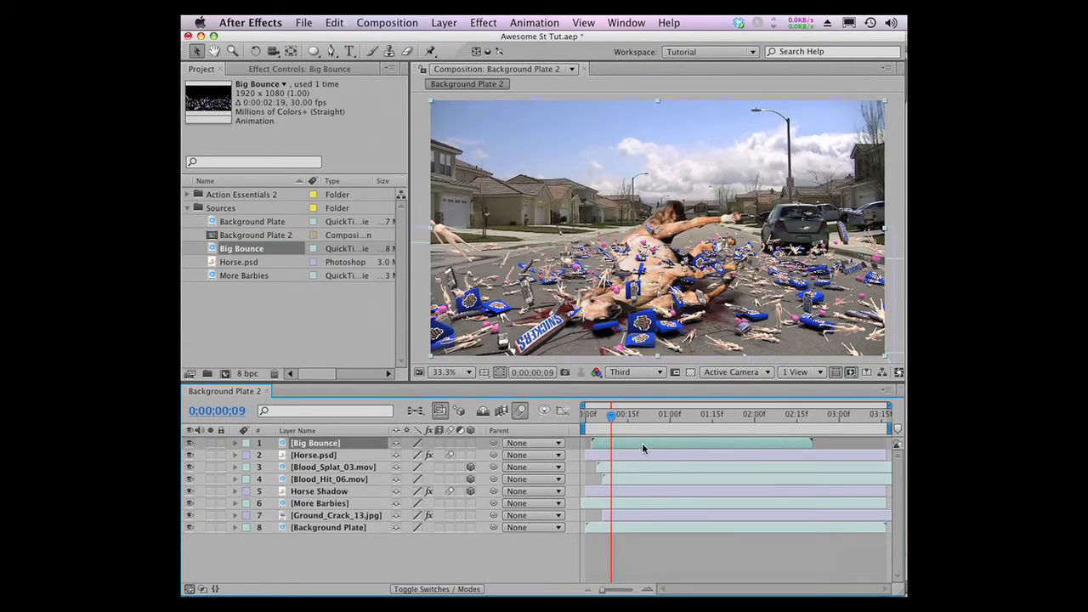
Shift Big Bounce about one more frame later, trim its start to 0;00;00;09, and check the preceding frames.
mouse_move(642, 444)
mouse_down()
mouse_move(631, 448)
mouse_move(659, 449)
mouse_move(646, 450)
mouse_up()
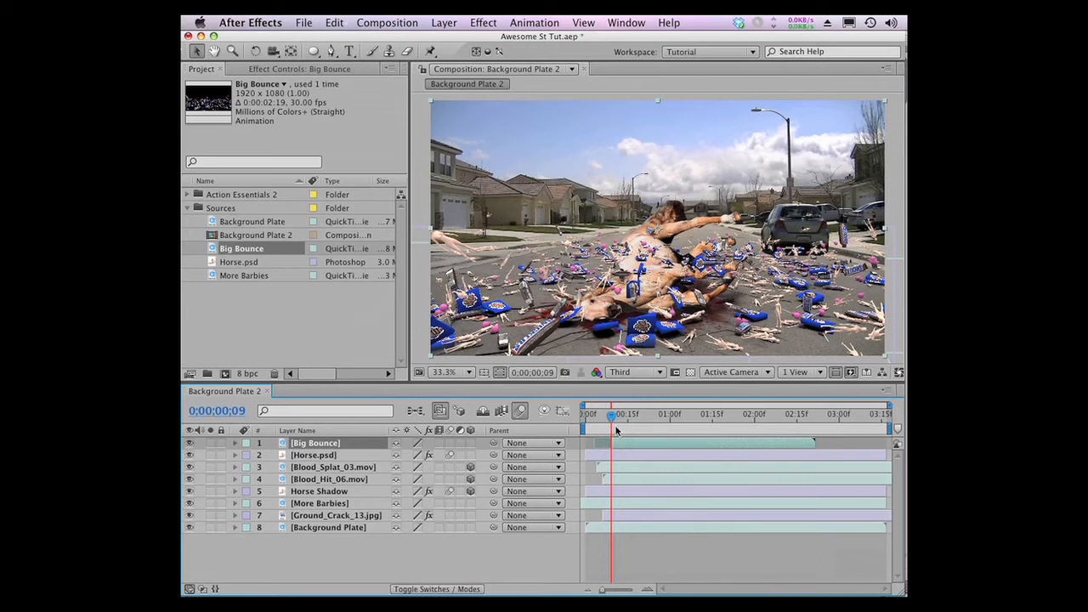
key(Page_Up)
key(Page_Up)
key(Page_Up)
key(Page_Up)
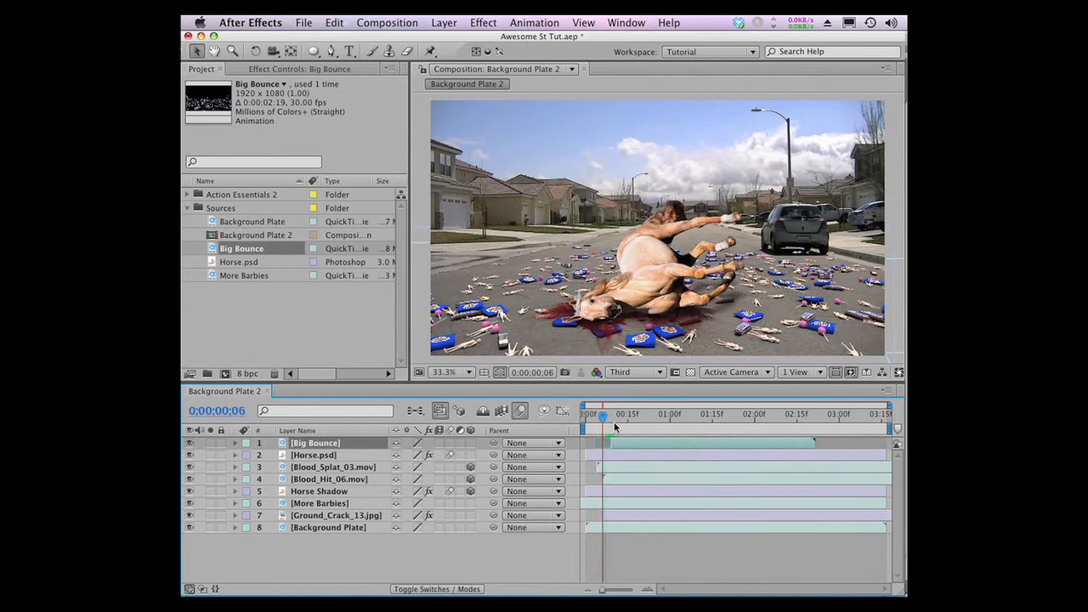
key(Page_Down)
key(Page_Up)
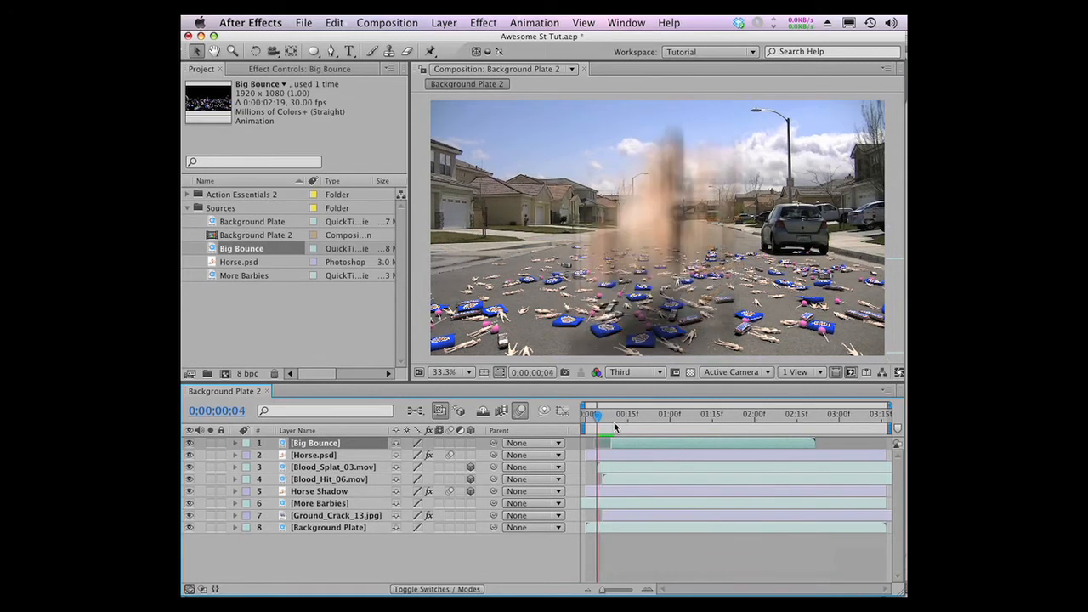
Slide the trimmed Big Bounce layer earlier so it starts at 0;00;00;05, and compare the frames around the impact.
drag(640, 444, 630, 447)
key(Page_Up)
key(Page_Down)
key(Page_Up)
key(Page_Down)
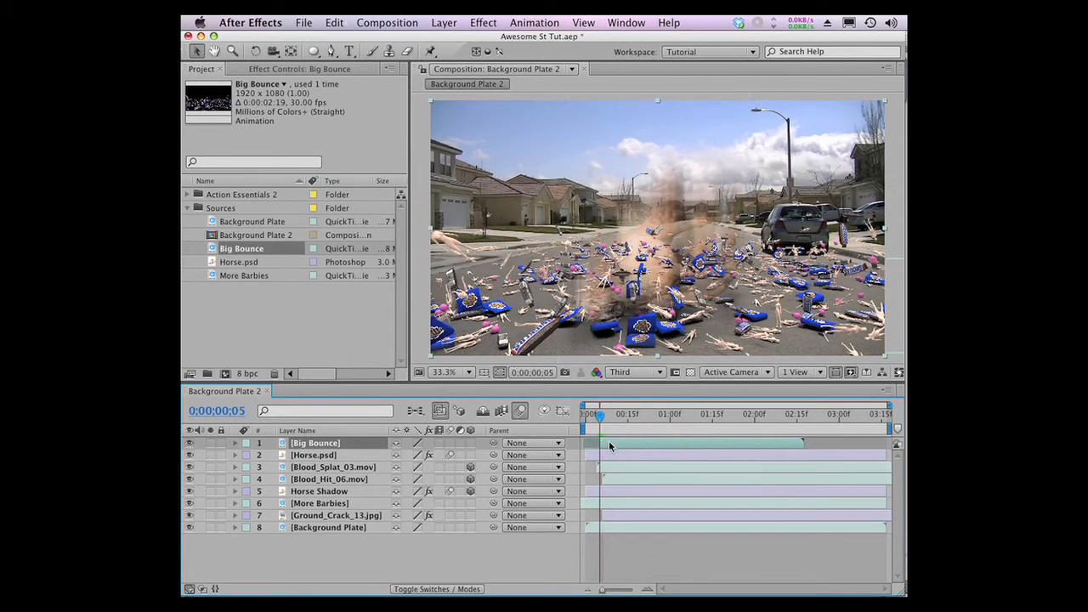
Enable Time Remapping on Big Bounce and add a Time Remap keyframe at 0;00;00;05.
right_click(609, 443)
mouse_move(787, 387)
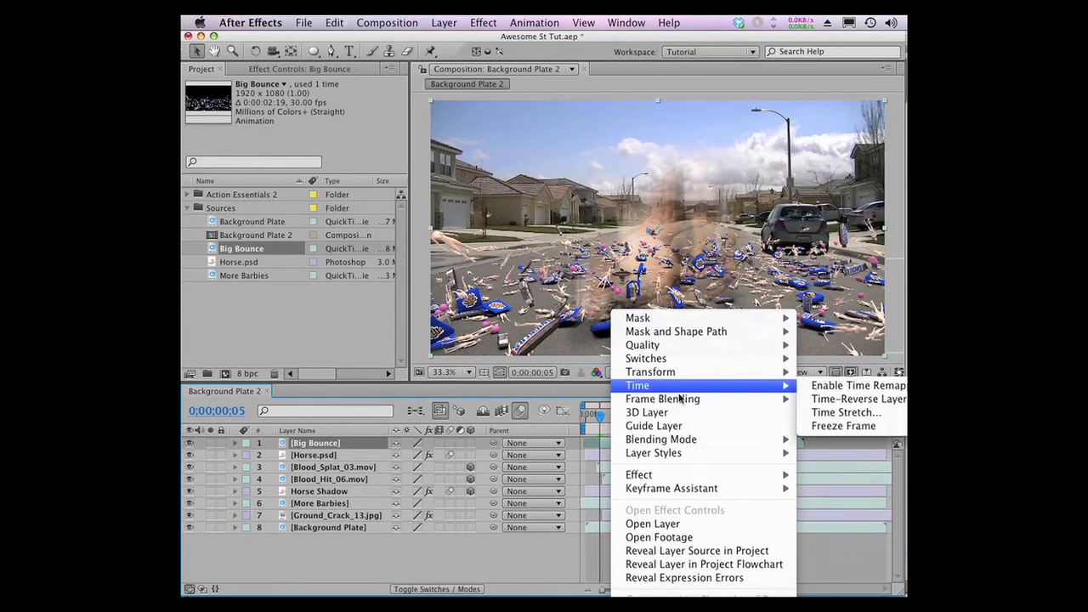
click(818, 387)
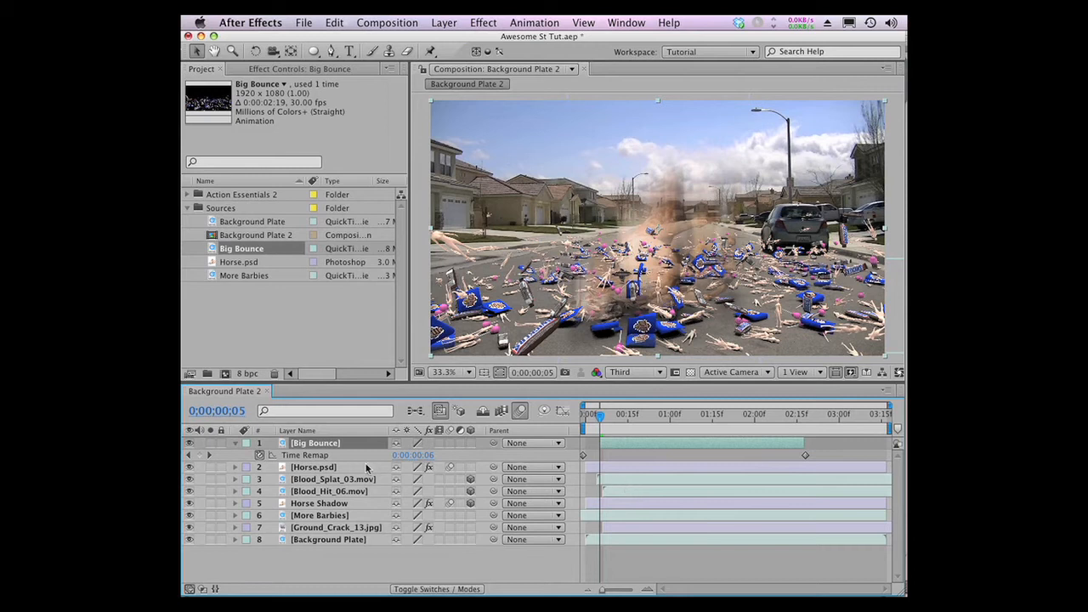
click(201, 456)
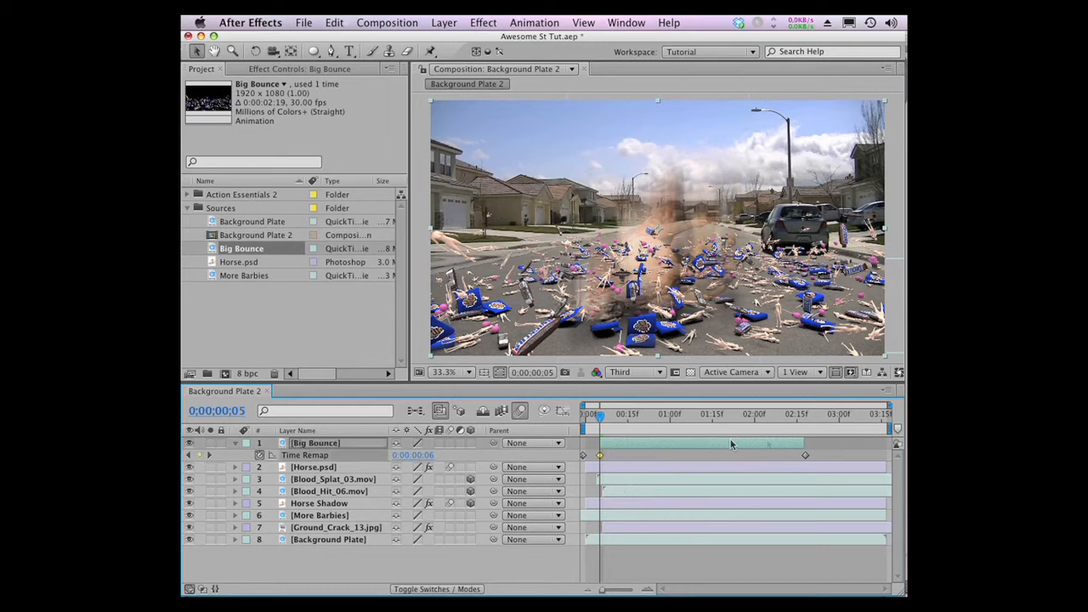
Move the final Time Remap keyframe to 0;00;01;17 to speed up the bounce, and play it back.
drag(776, 456, 720, 457)
key(space)
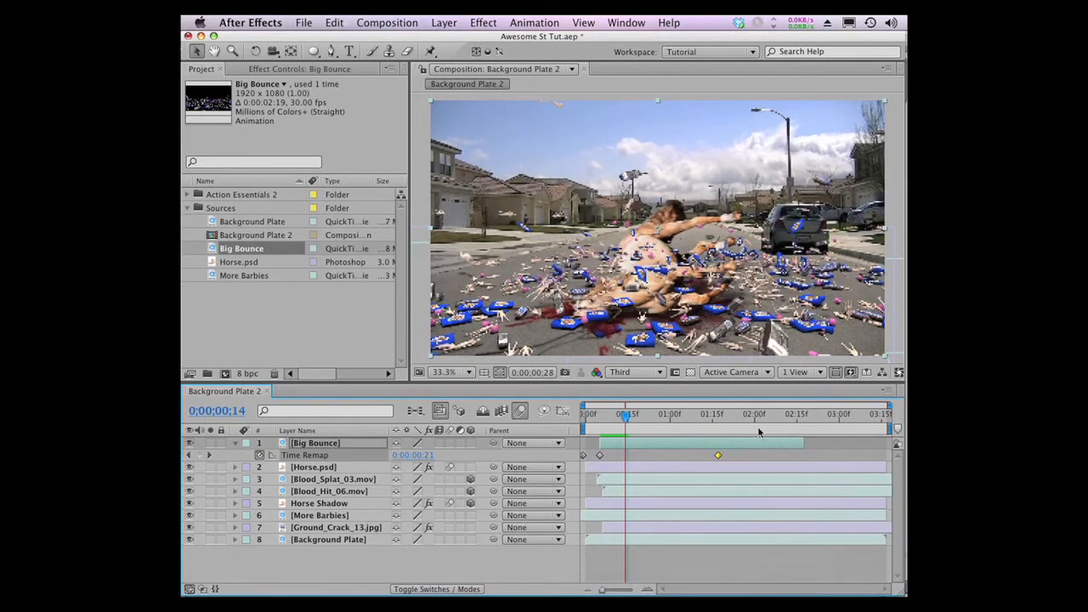
key(space)
End the work area near 0;00;01;17 and preview the sped-up doll bounce.
click(722, 416)
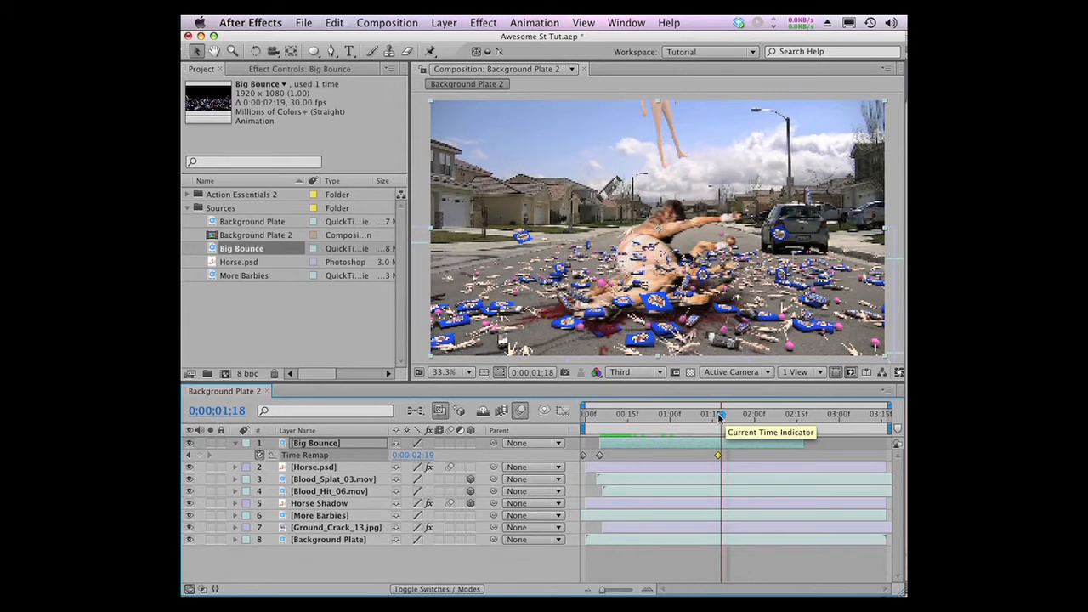
drag(718, 413, 716, 413)
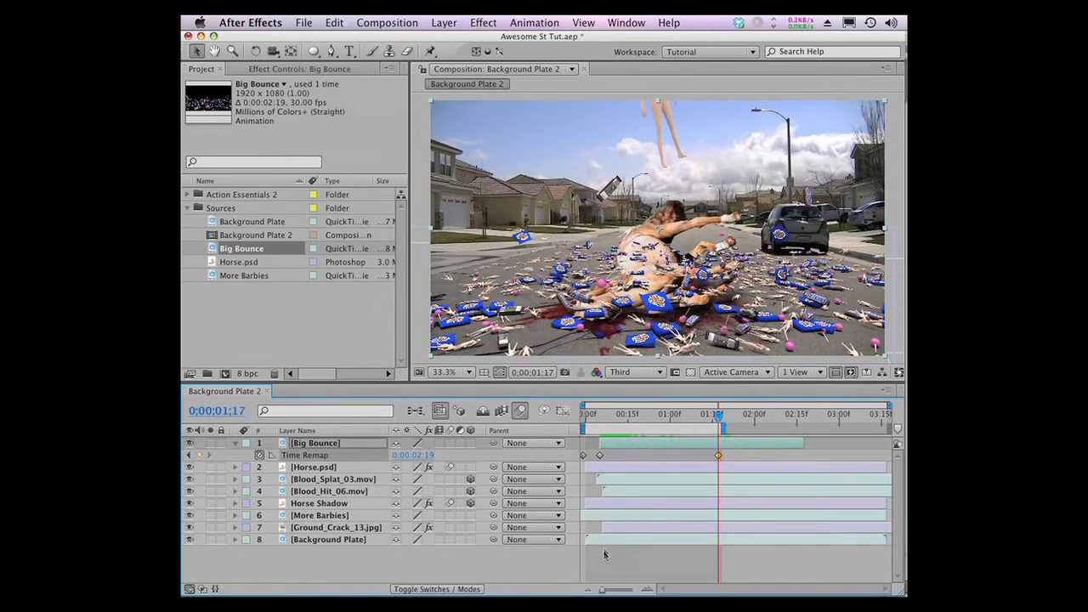
key(space)
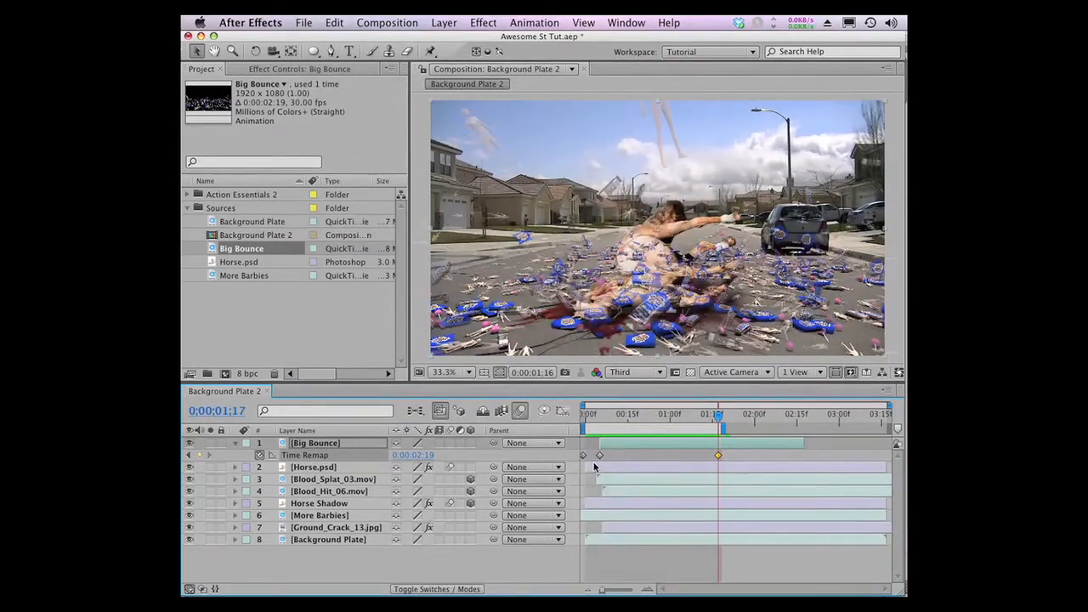
key(space)
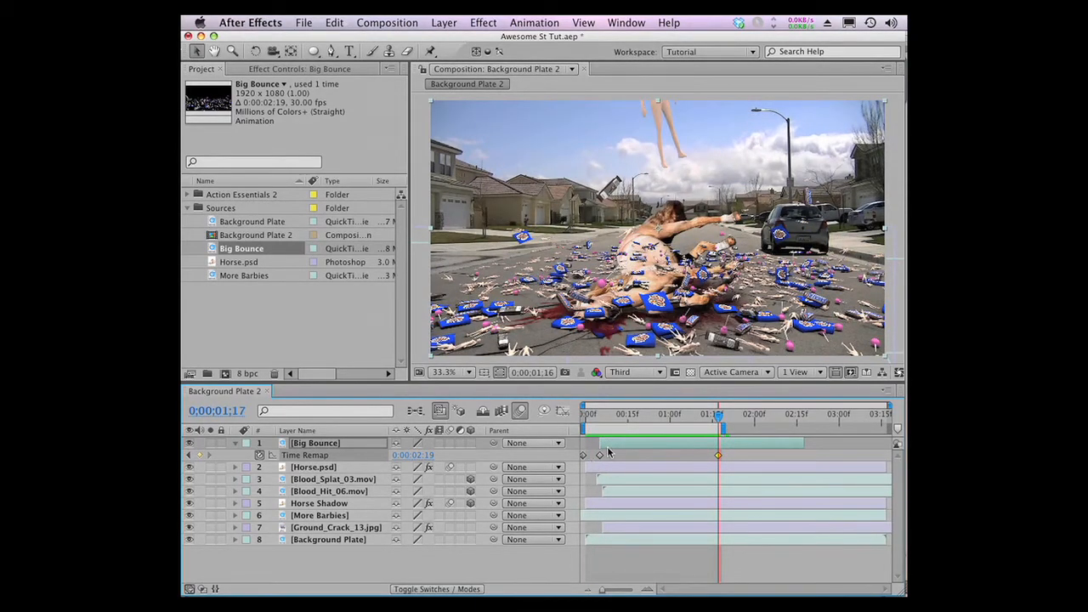
Draw a closed Pen-tool mask around the horse's belly on the Big Bounce layer, and adjust a point on its edge.
click(332, 51)
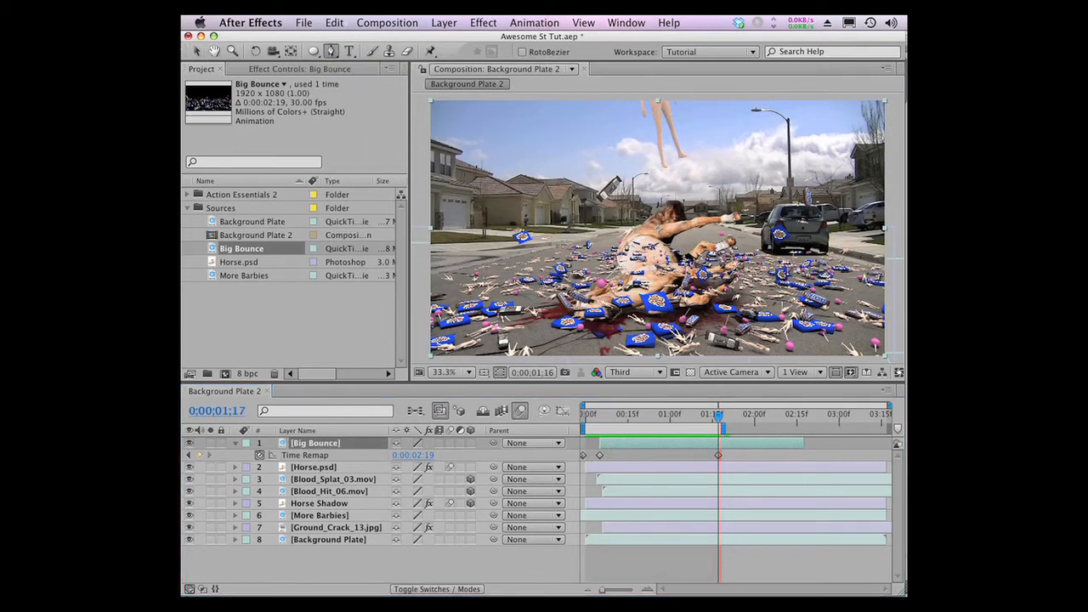
click(624, 243)
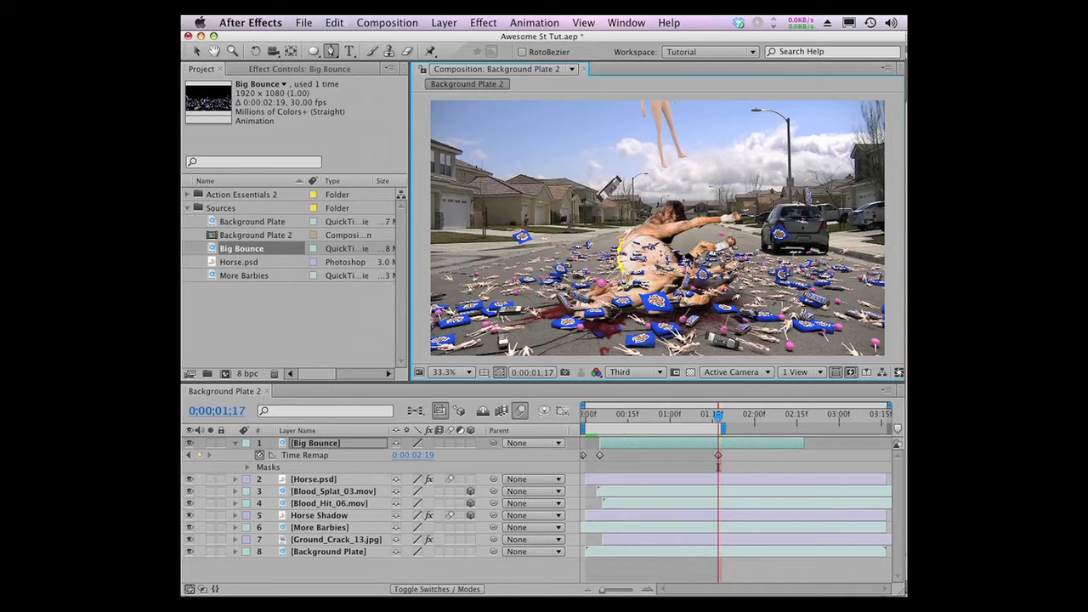
click(621, 293)
click(636, 290)
click(651, 286)
click(651, 236)
click(626, 247)
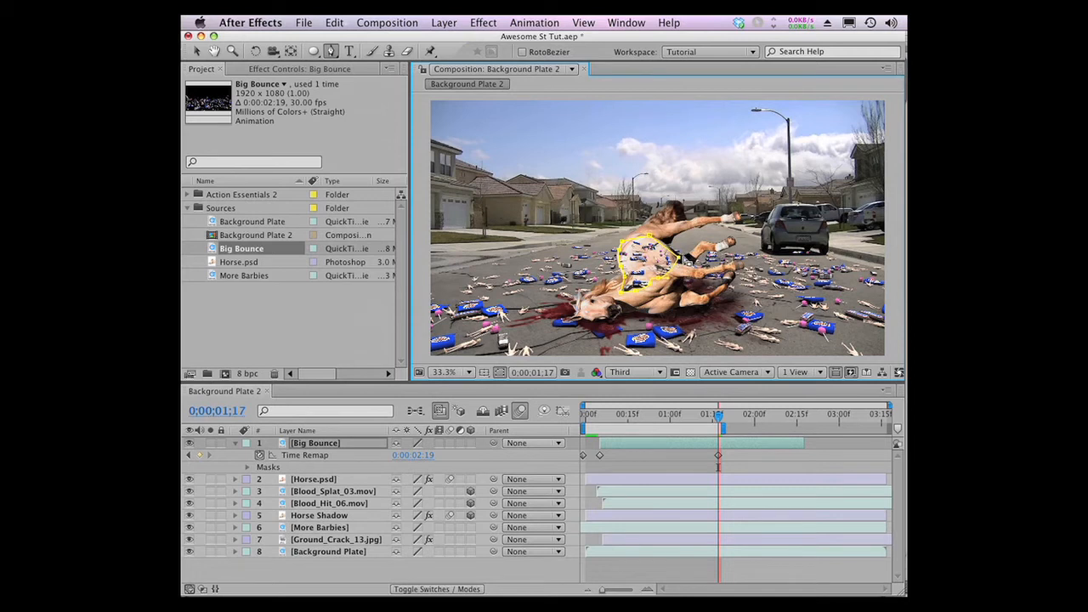
drag(678, 258, 677, 248)
Set the Big Bounce mask mode to Subtract and its feather to 21 pixels, then deselect the layer.
click(331, 445)
key(m)
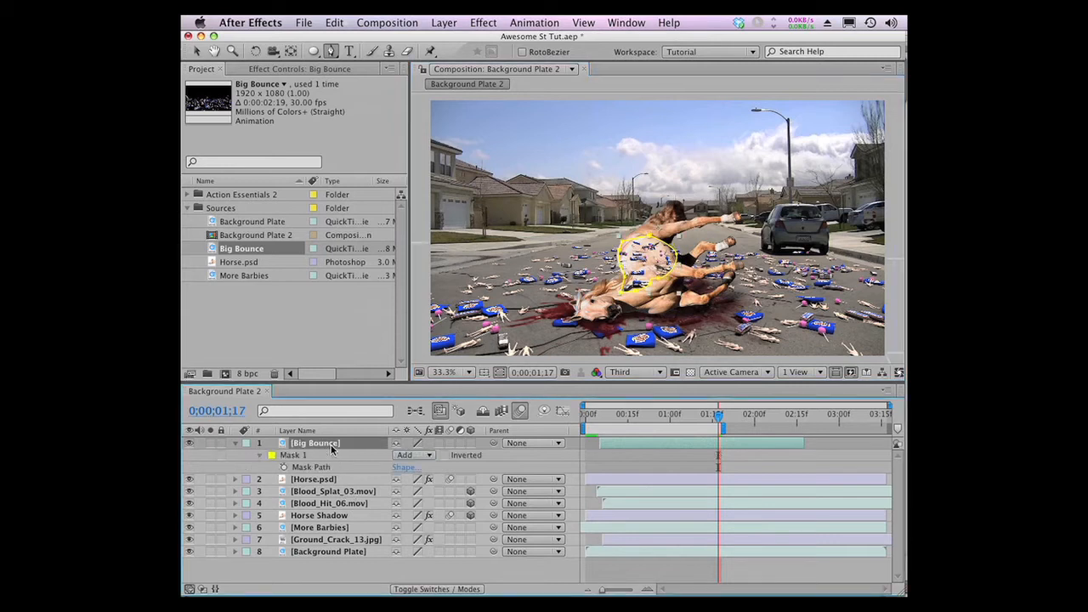
click(414, 455)
click(412, 467)
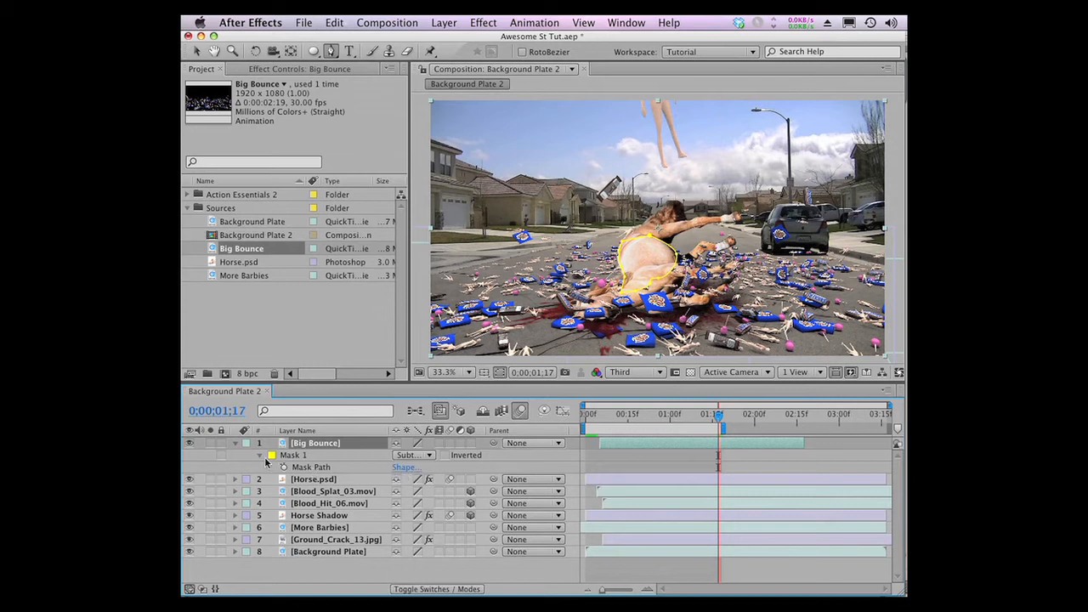
key(f)
drag(406, 467, 428, 471)
key(F2)
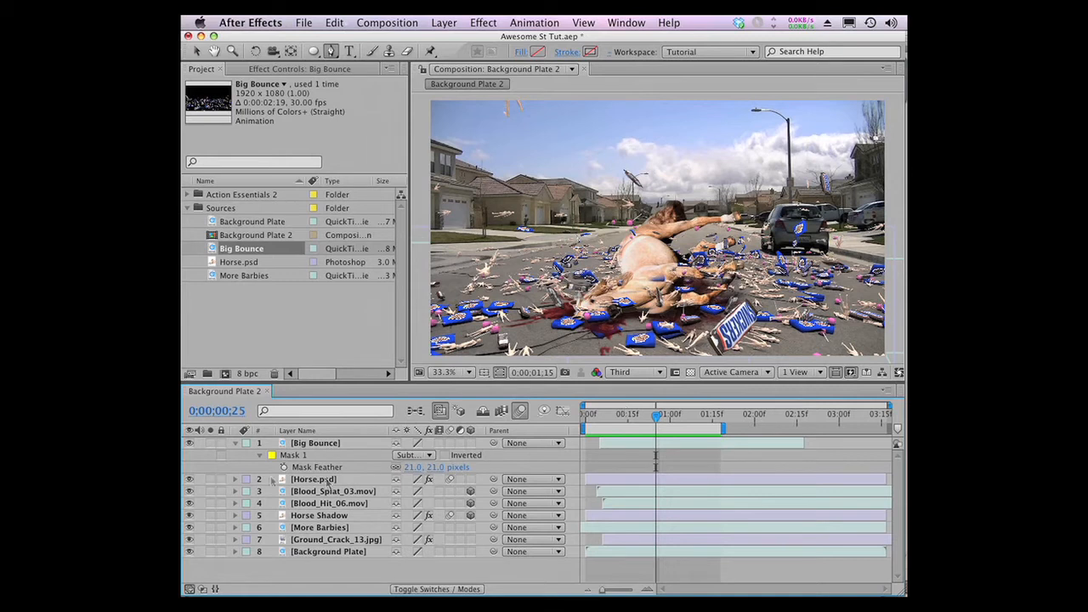
Place three Puppet pins along the horse's raised leg on the Horse.psd layer at 0;00;00;10, from the thigh to the hoof.
click(235, 443)
click(314, 456)
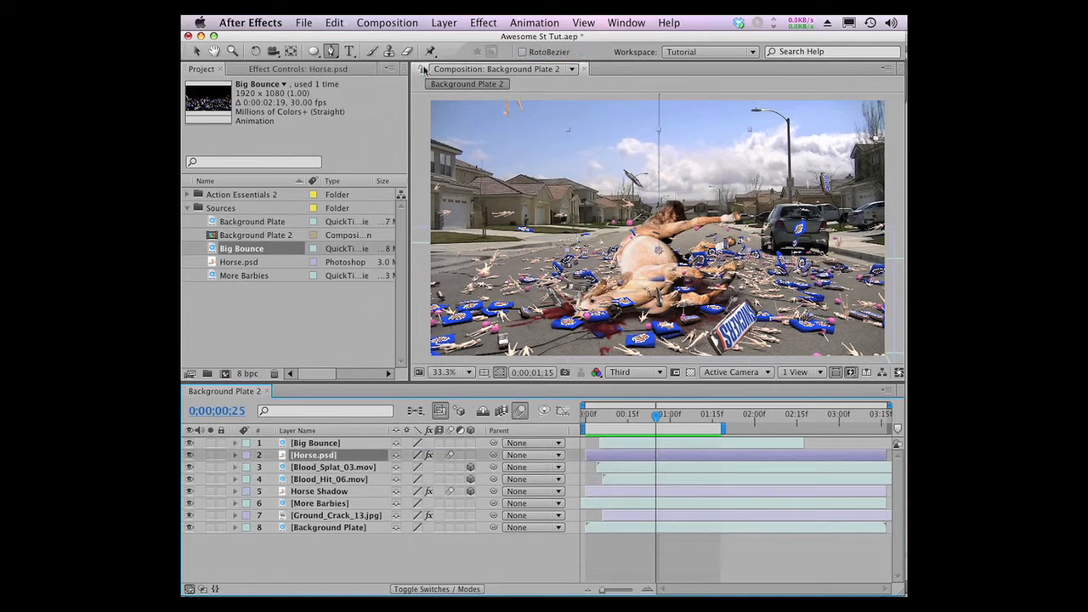
click(430, 52)
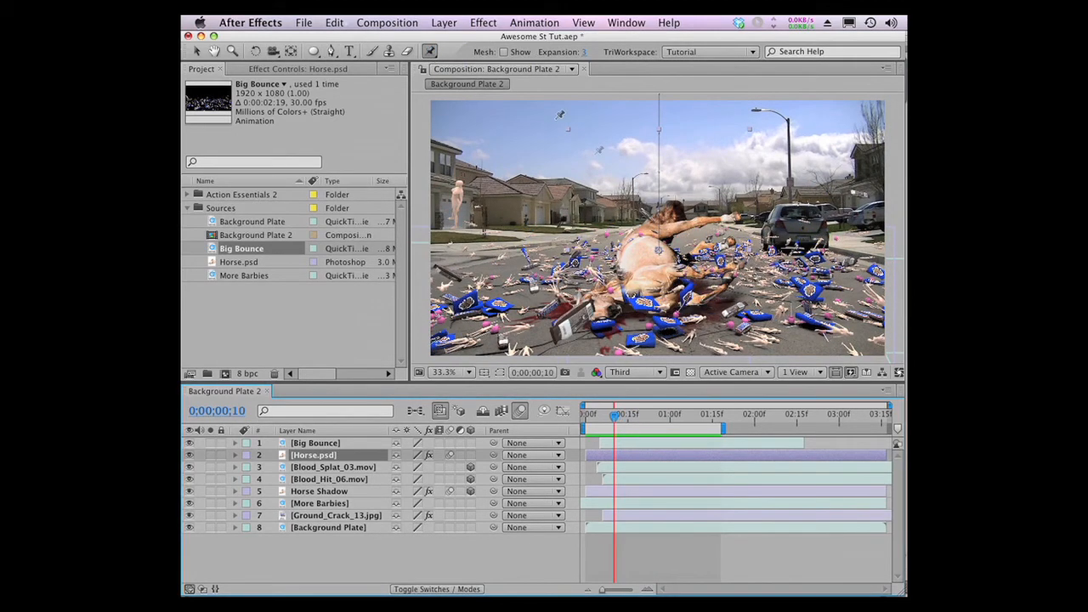
click(656, 231)
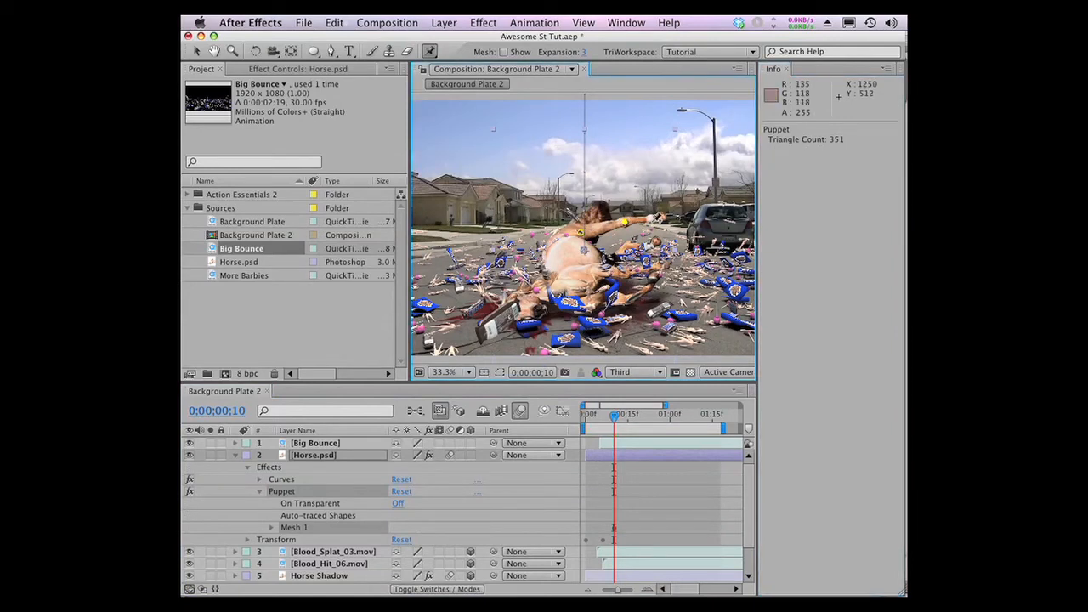
click(785, 70)
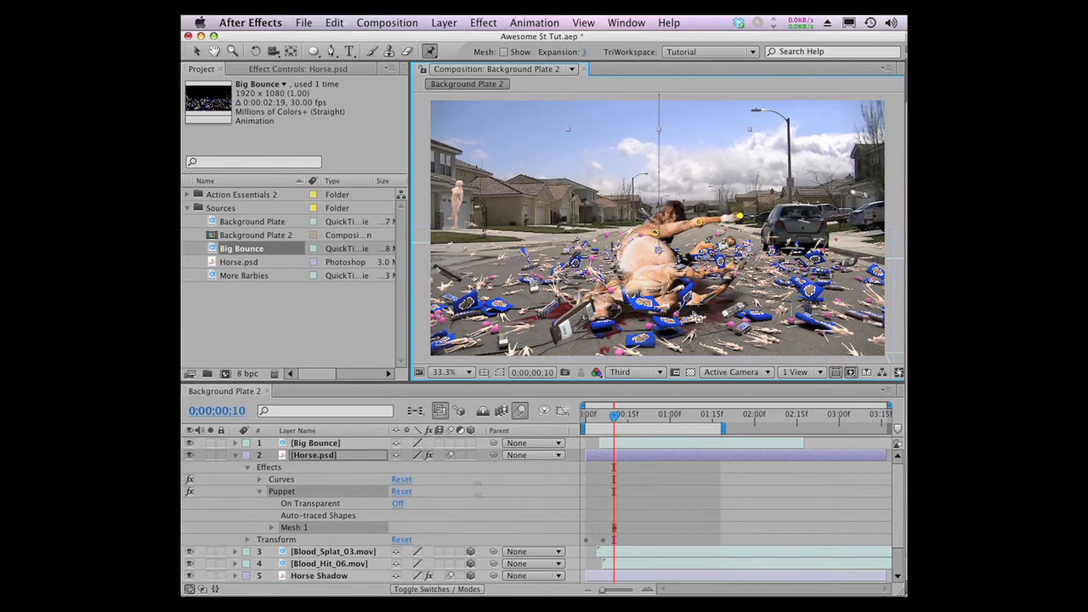
Reveal the Position keyframes of Puppet Pin 3 and move the hoof pin to 684.0, 336.0 at 0;00;00;17.
click(272, 528)
click(285, 564)
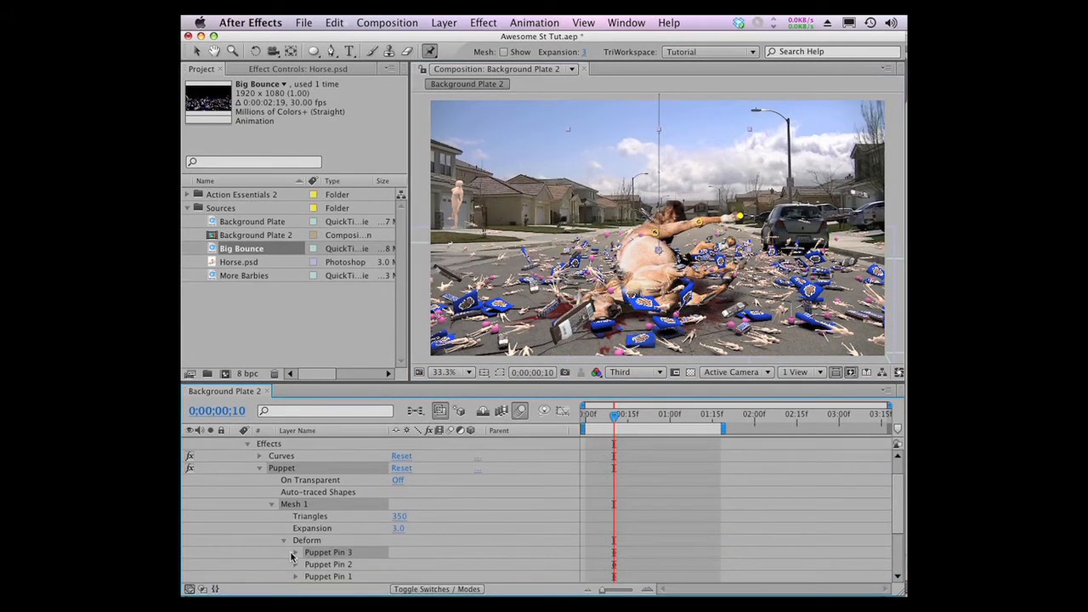
click(296, 552)
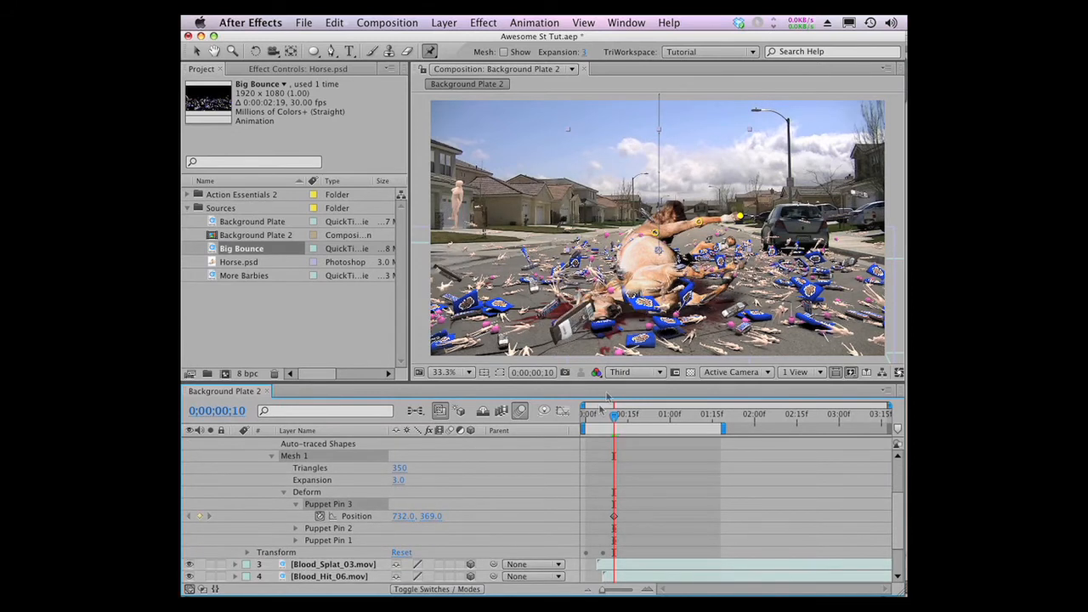
key(space)
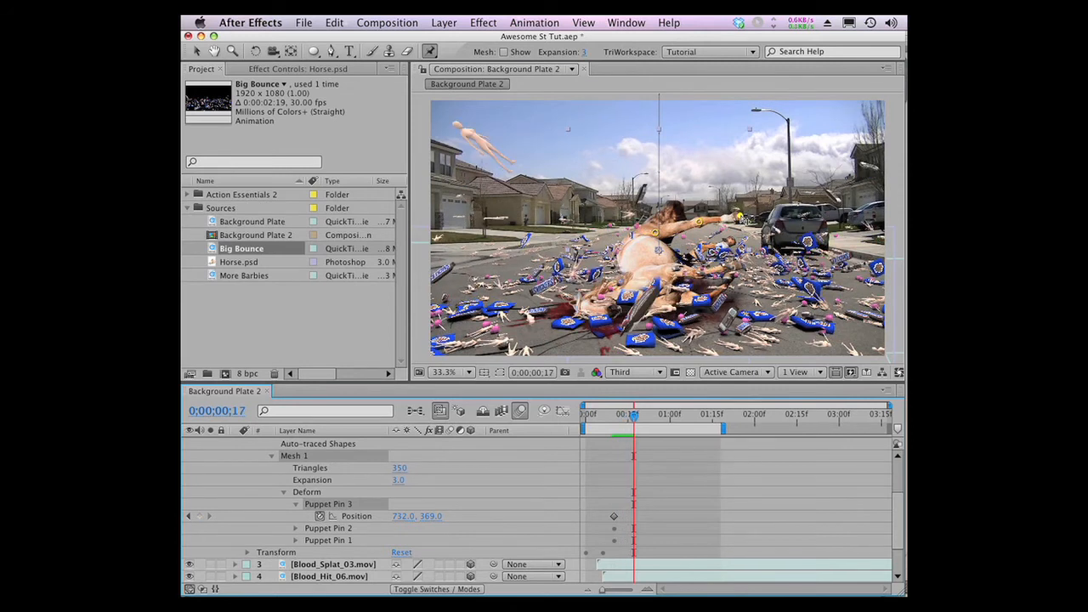
drag(743, 217, 729, 208)
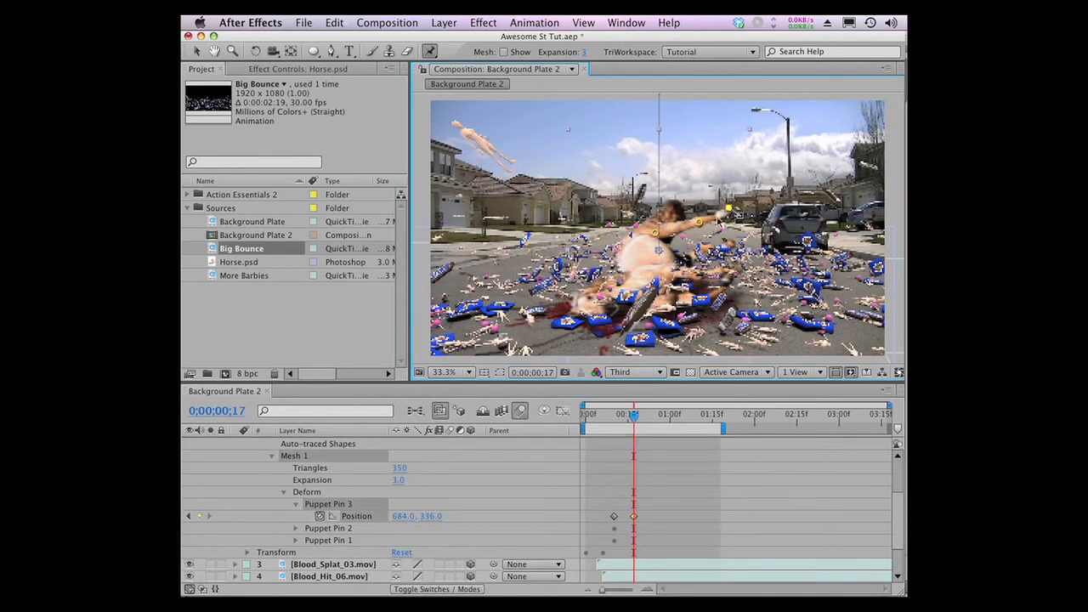
Keyframe further small movements of the hoof pin between 0;00;00;21 and 0;00;01;16, ending at 642.0, 345.0.
key(Page_Down)
key(Page_Down)
key(Page_Down)
key(Page_Down)
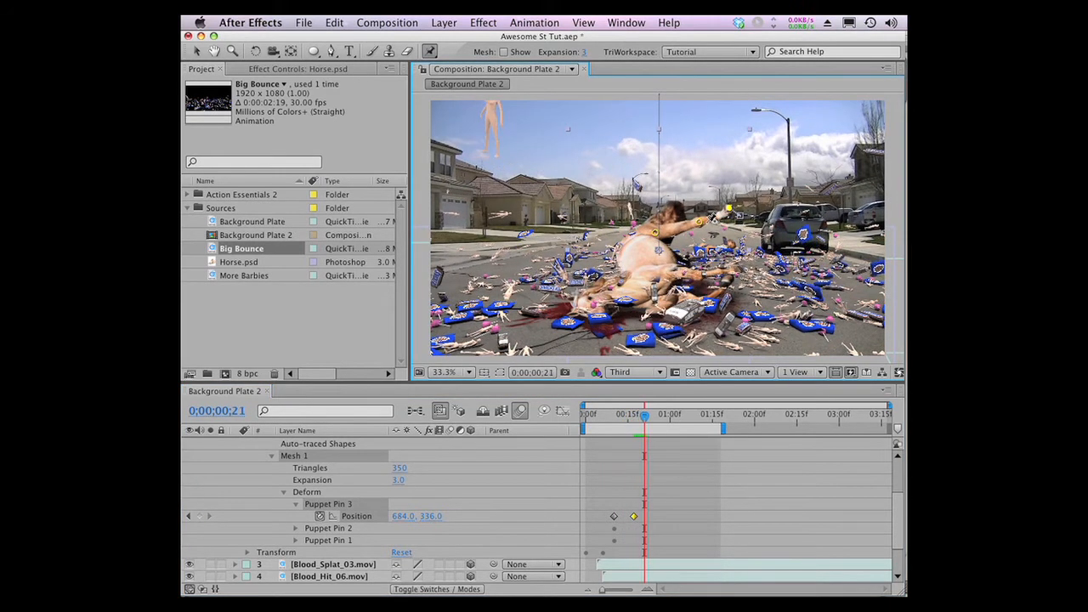
mouse_move(729, 210)
mouse_down()
mouse_move(733, 218)
mouse_move(718, 210)
mouse_up()
key(Page_Down)
key(Page_Down)
key(Page_Down)
key(Page_Down)
key(Page_Down)
key(Page_Down)
key(Page_Down)
key(Page_Down)
key(Page_Down)
key(Page_Down)
key(Page_Down)
key(Page_Down)
key(Page_Down)
key(Page_Down)
key(Page_Down)
key(Page_Down)
key(Page_Down)
key(Page_Down)
key(Page_Down)
key(Page_Down)
key(Page_Down)
key(Page_Down)
key(Page_Down)
key(Page_Down)
key(Page_Down)
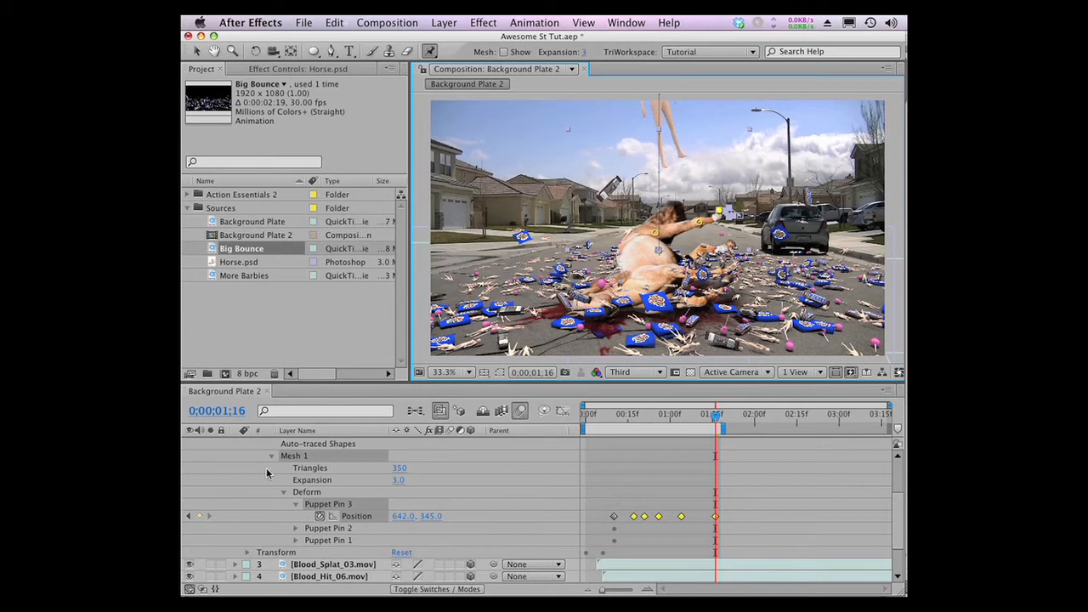
Add two more Puppet pins at 0;00;00;23, one on the horse's neck and one on its muzzle.
click(196, 51)
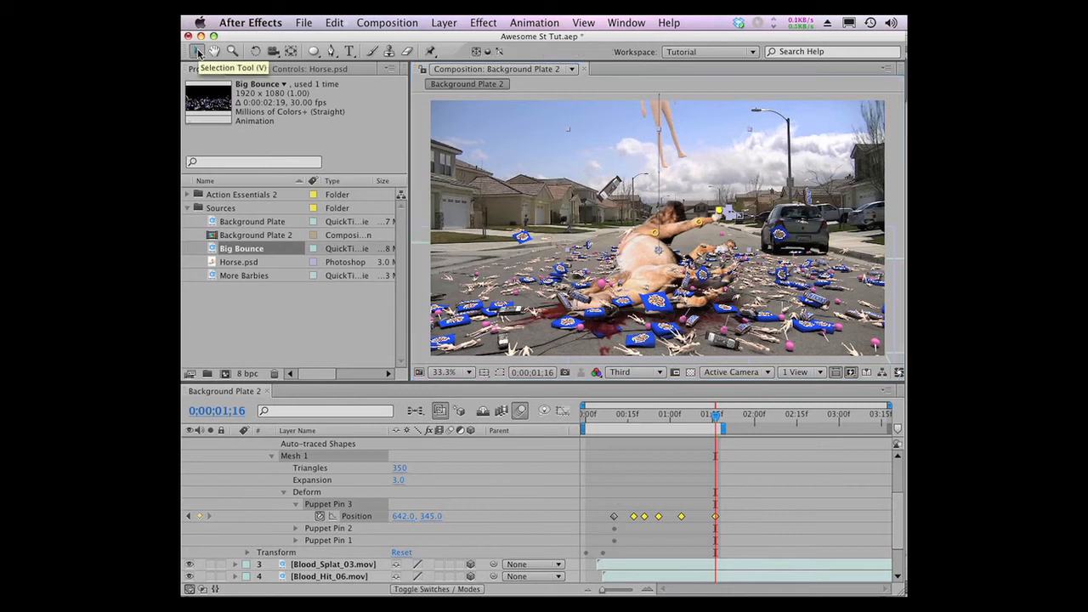
drag(703, 414, 650, 417)
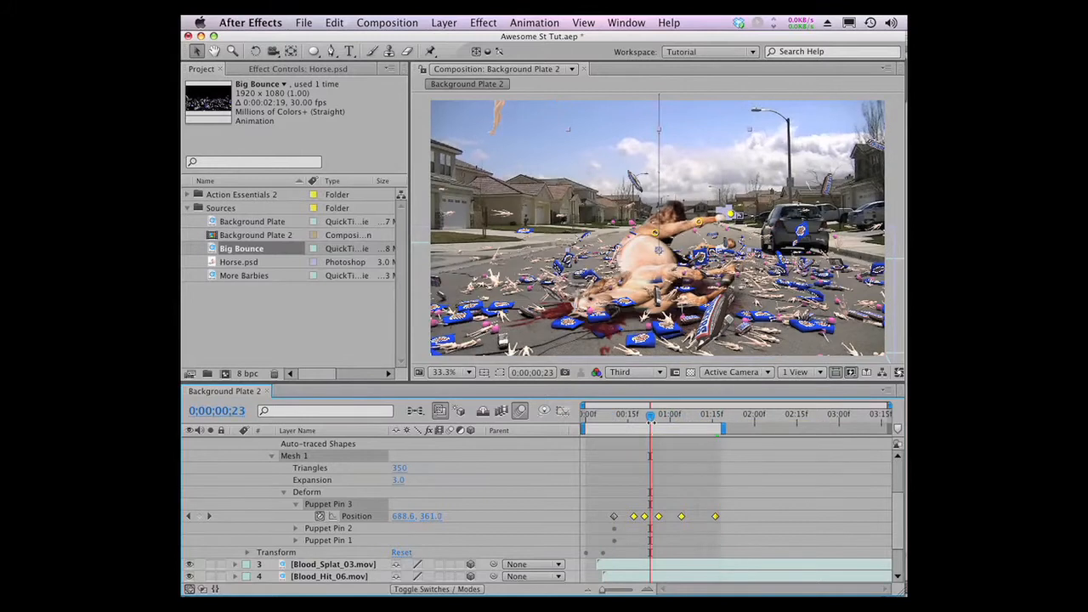
click(430, 51)
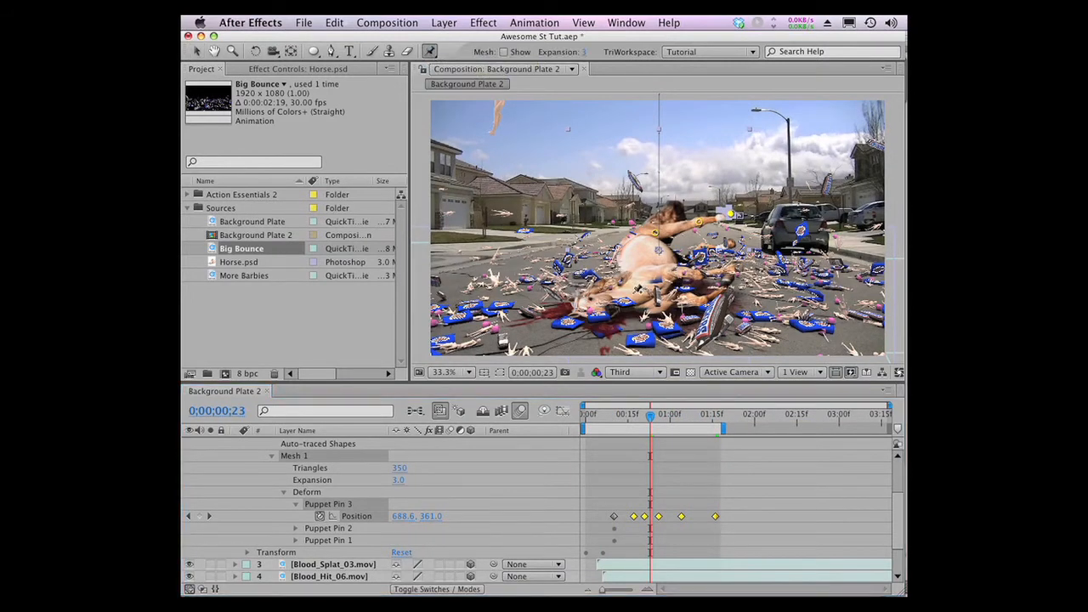
click(632, 294)
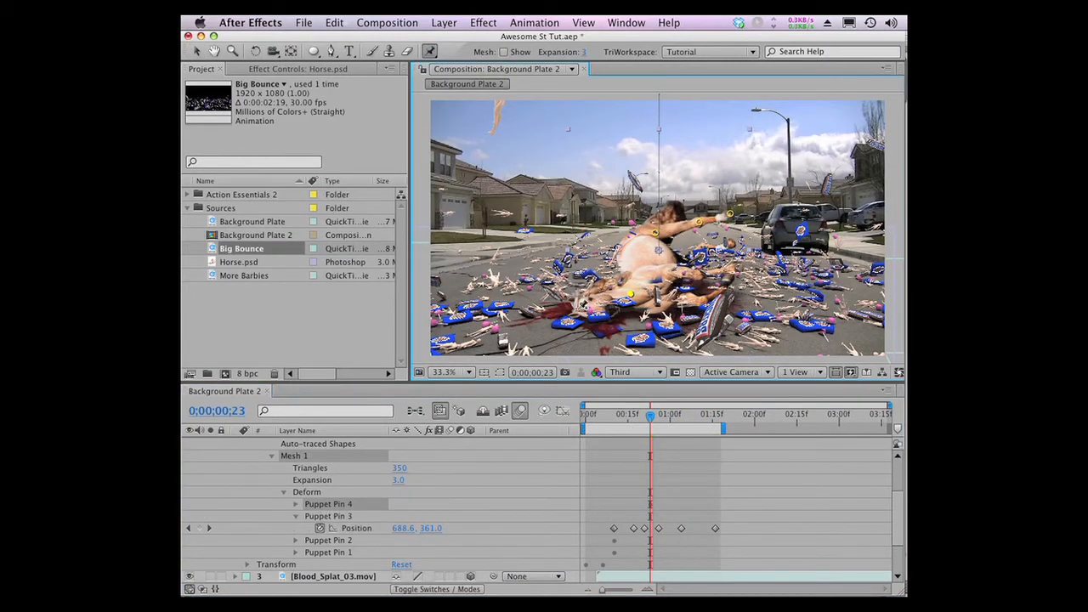
click(581, 311)
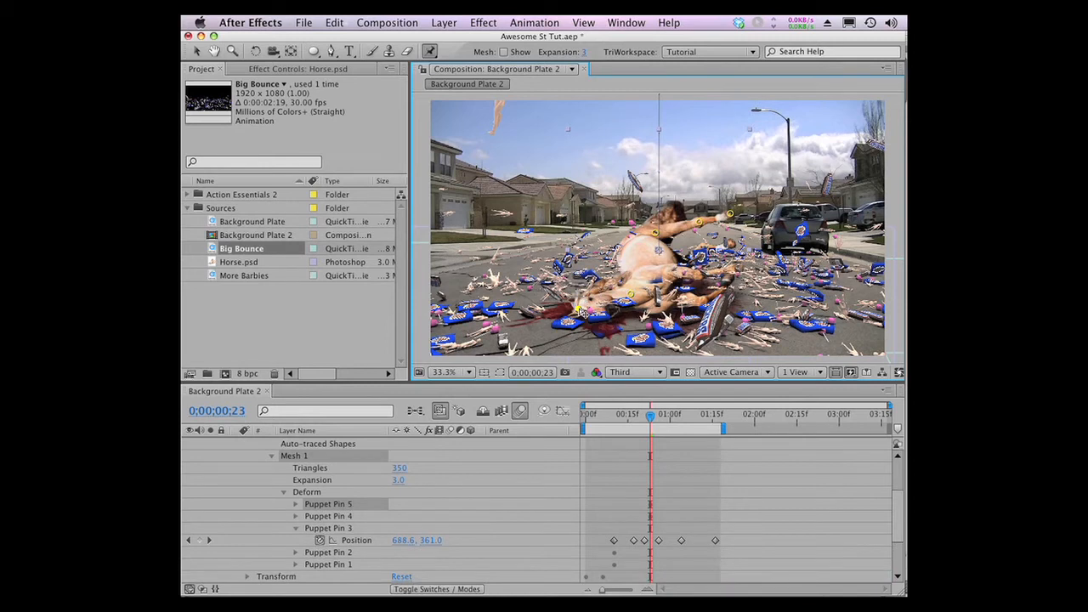
Play the animation from 0;00;00;17 and keyframe the muzzle pin slightly lower at 0;00;01;11.
key(Page_Up)
key(Page_Up)
key(Page_Up)
key(Page_Up)
key(Page_Up)
key(Page_Up)
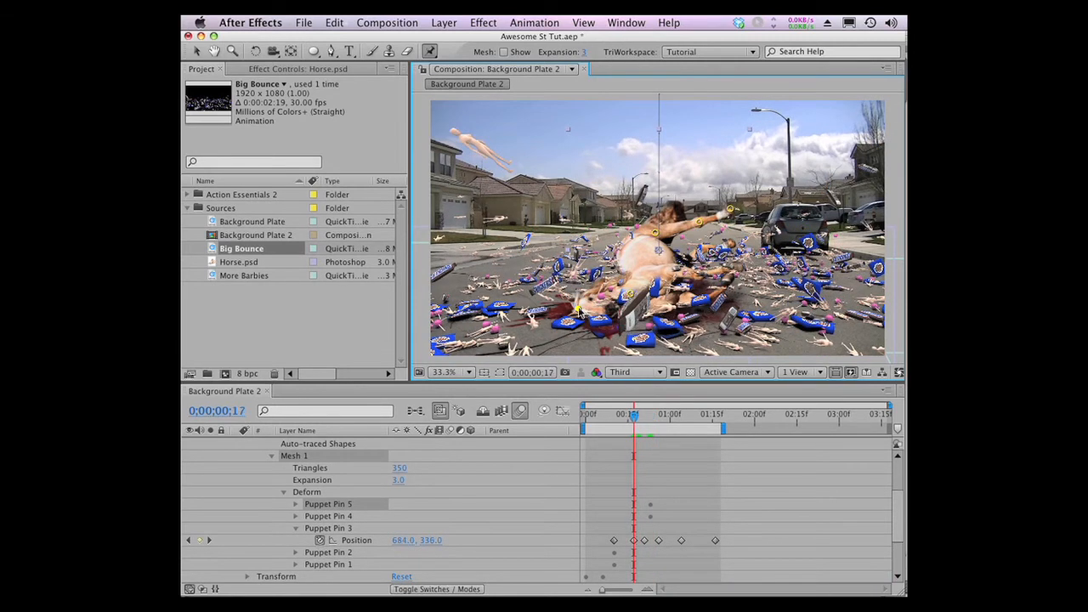
key(space)
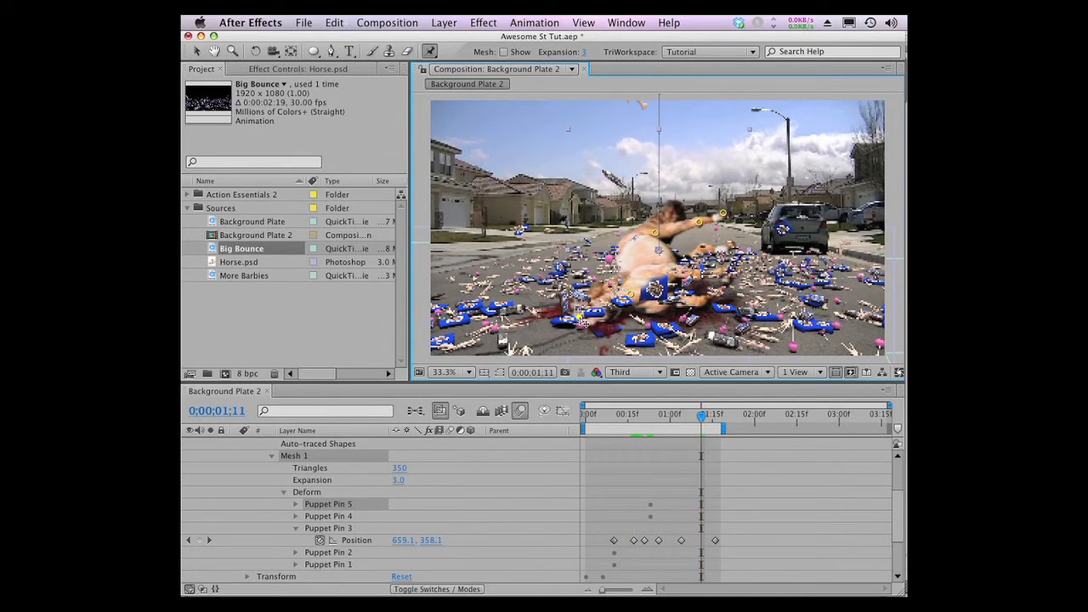
drag(581, 321, 581, 325)
Step back through the frames to 0;00;00;23 to check the head movement, and collapse the Horse.psd properties.
key(Page_Up)
key(Page_Up)
key(Page_Up)
key(Page_Up)
key(Page_Up)
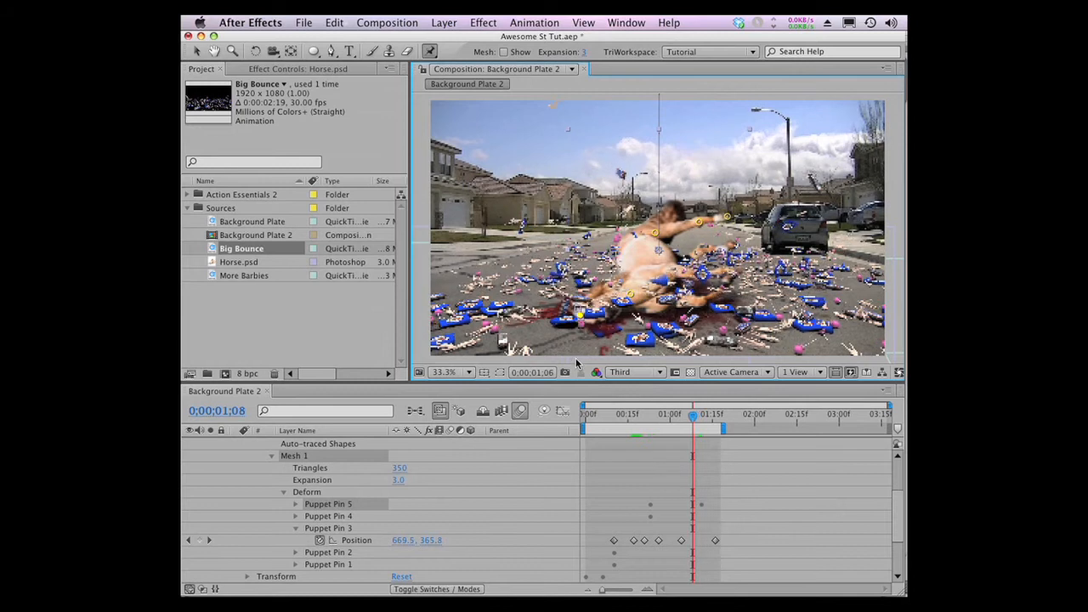
key(Page_Up)
key(Page_Up)
key(Page_Up)
key(Page_Up)
key(Page_Up)
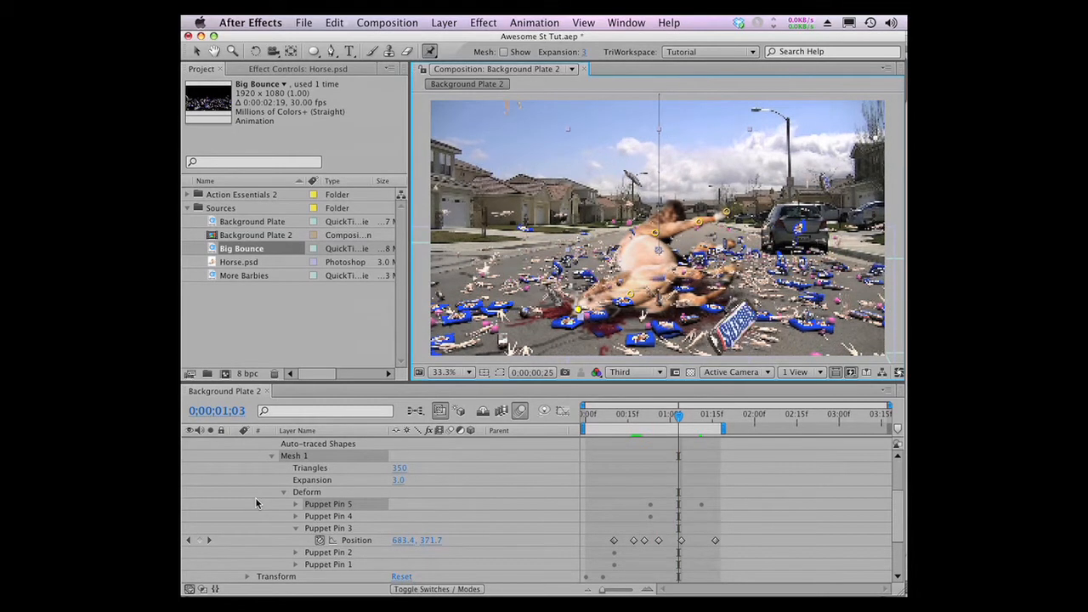
key(Page_Up)
key(Page_Up)
scroll(256, 504, up, 5)
click(235, 457)
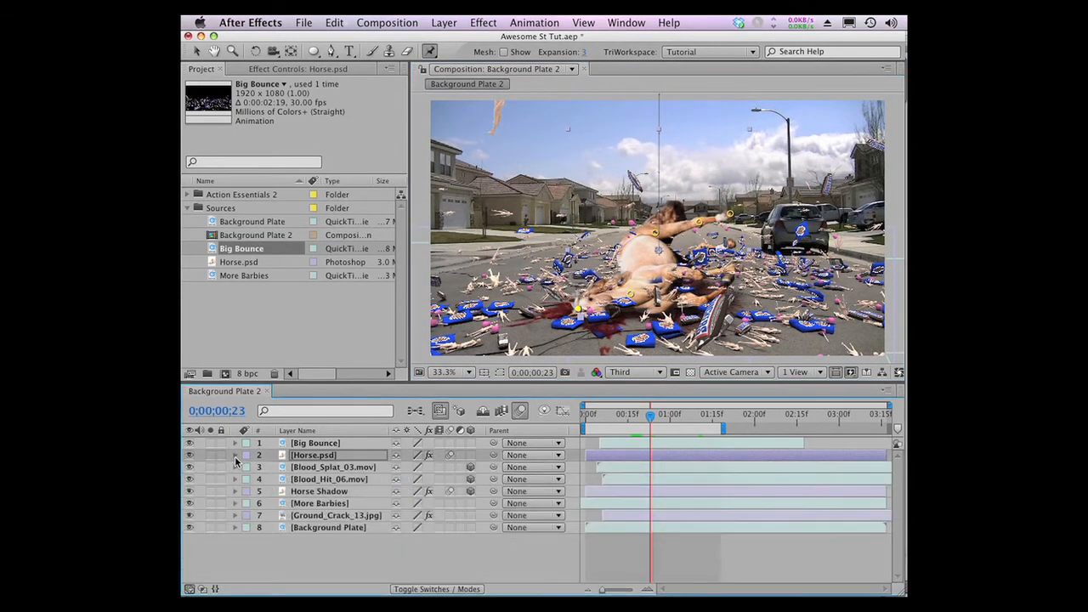
Hide the Big Bounce layer, preview the horse's puppet animation on its own, and show the layer again.
click(190, 443)
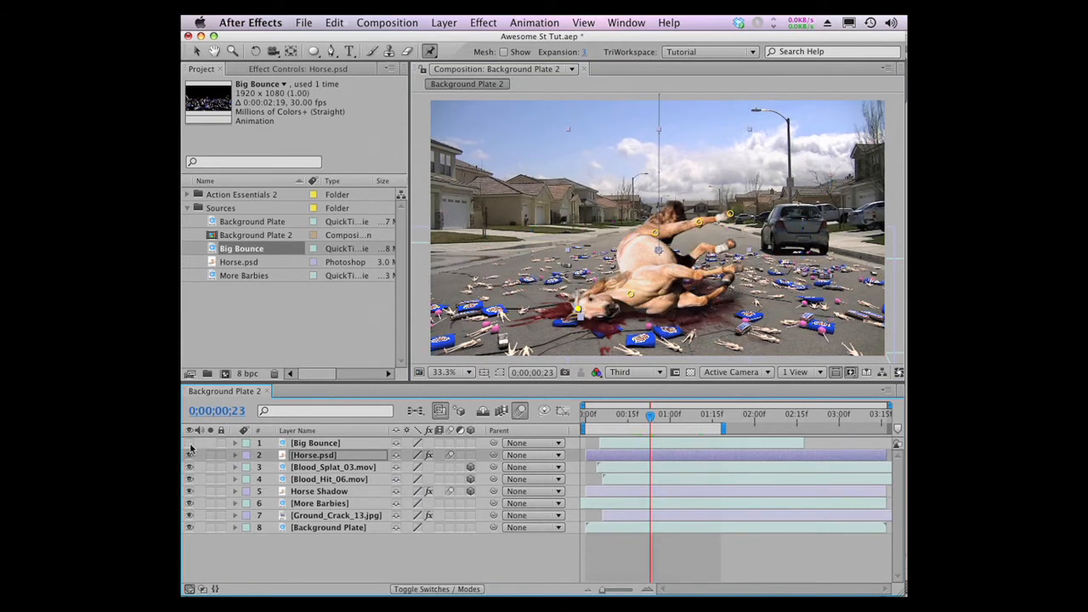
key(Page_Up)
key(Page_Up)
key(Page_Up)
key(Page_Up)
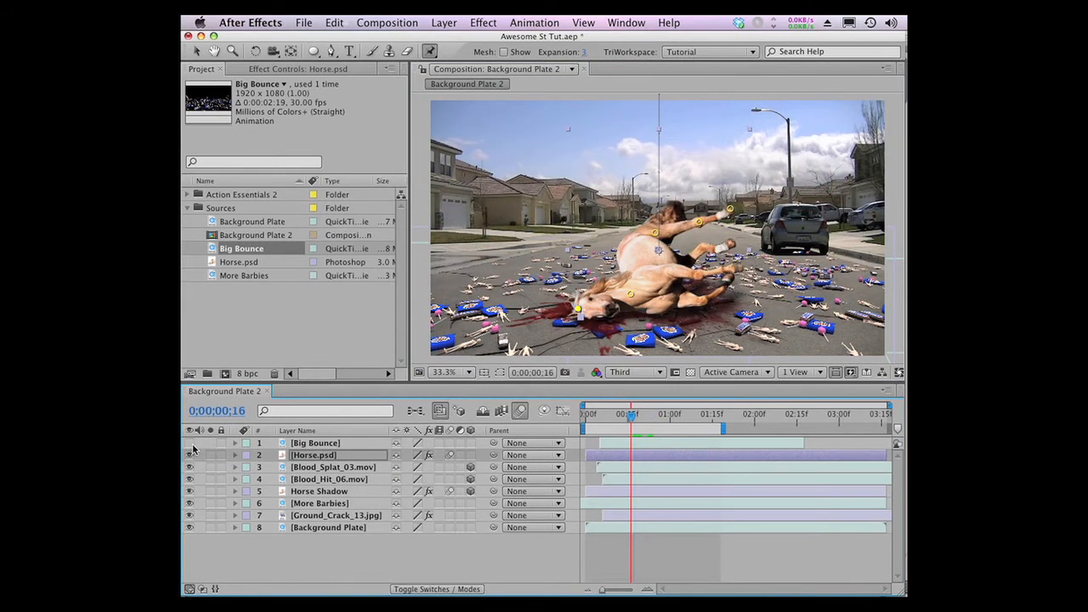
key(Page_Down)
key(Page_Down)
key(Page_Down)
key(Page_Down)
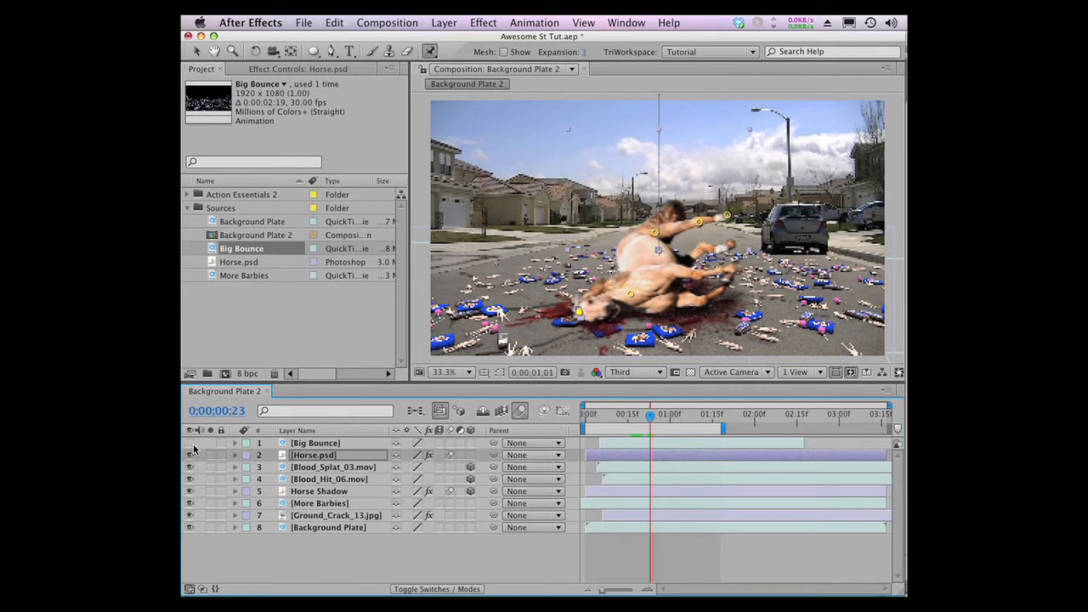
key(space)
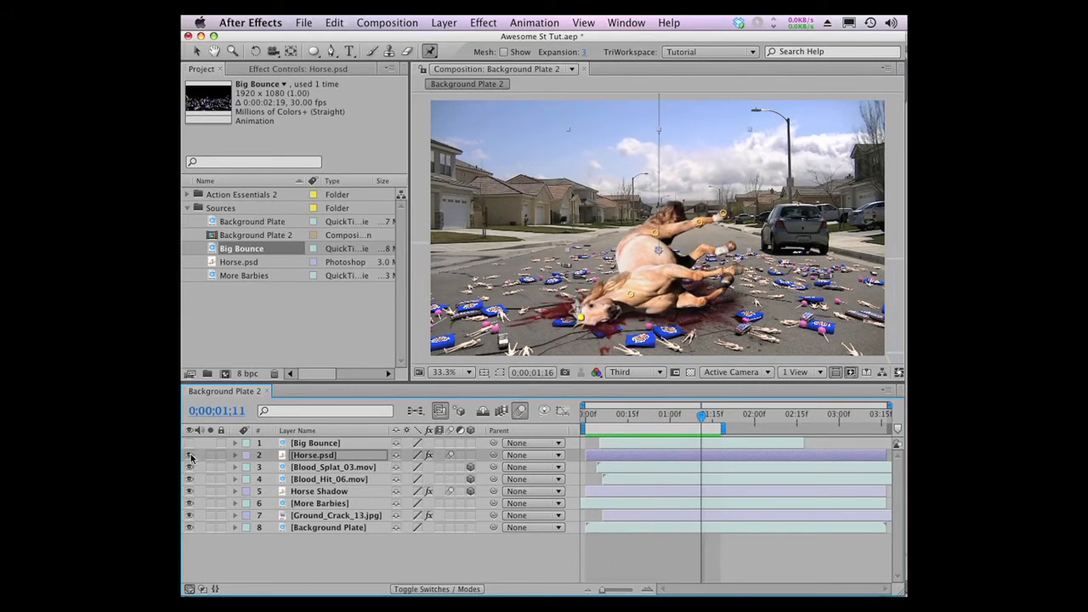
click(189, 444)
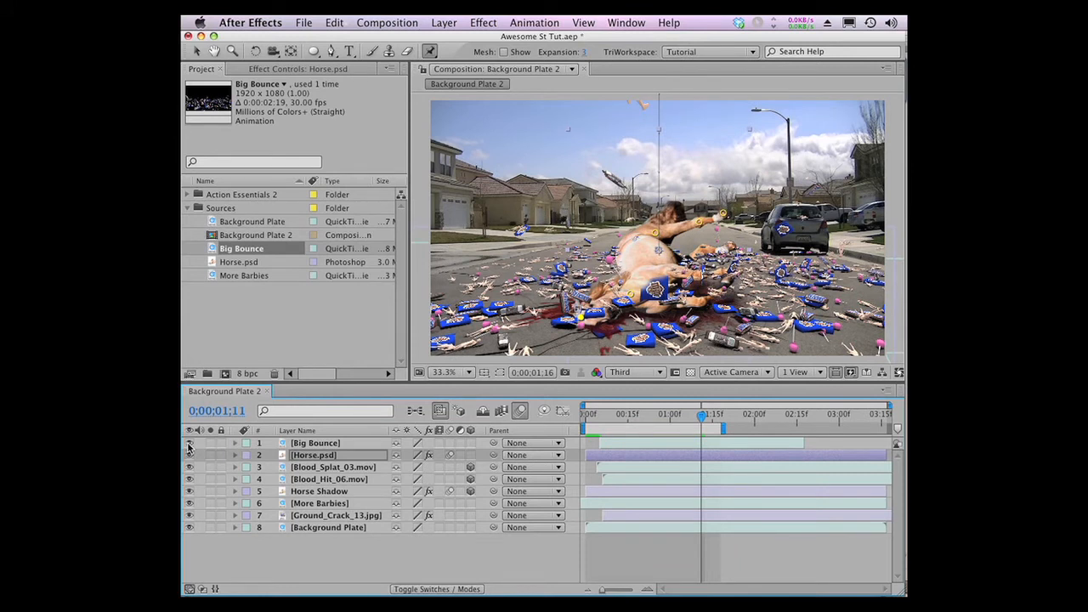
Pre-compose all eight layers into a new composition named Horse Fall, moving all attributes into it.
click(306, 445)
shift+click(309, 528)
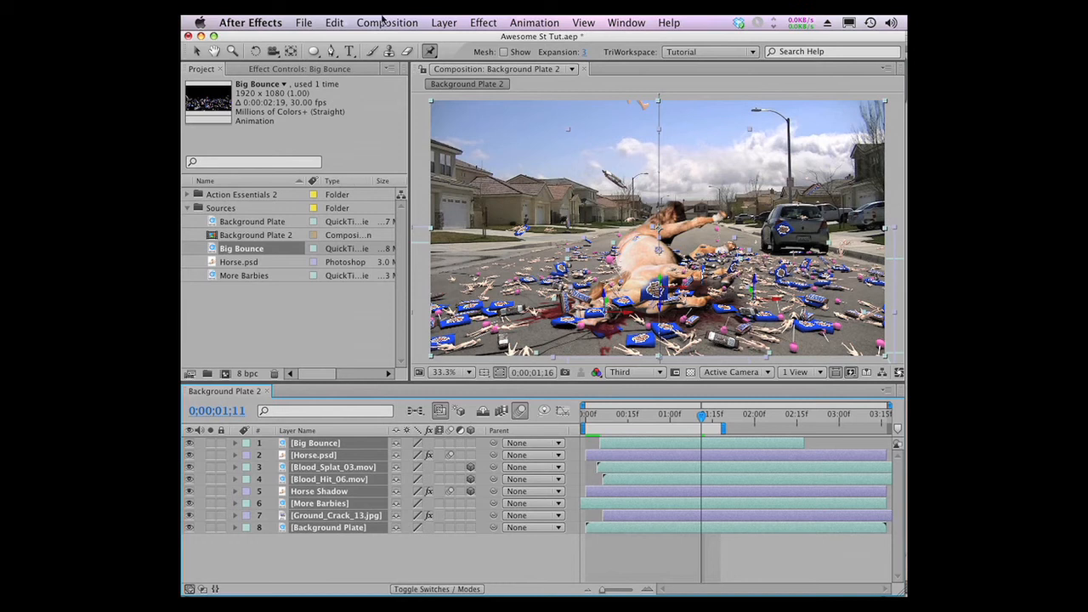
click(432, 23)
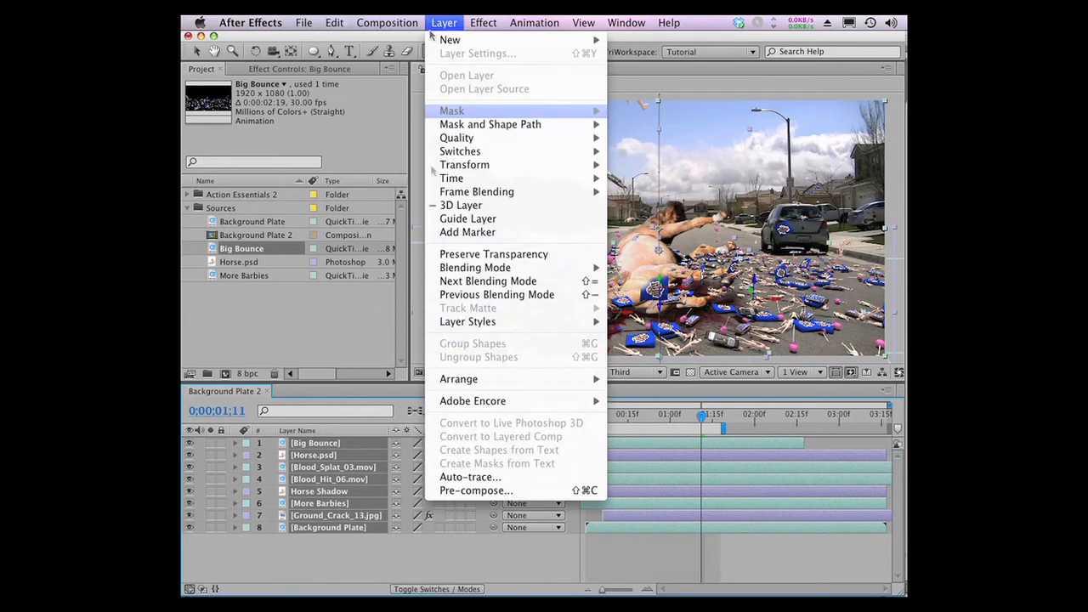
click(459, 492)
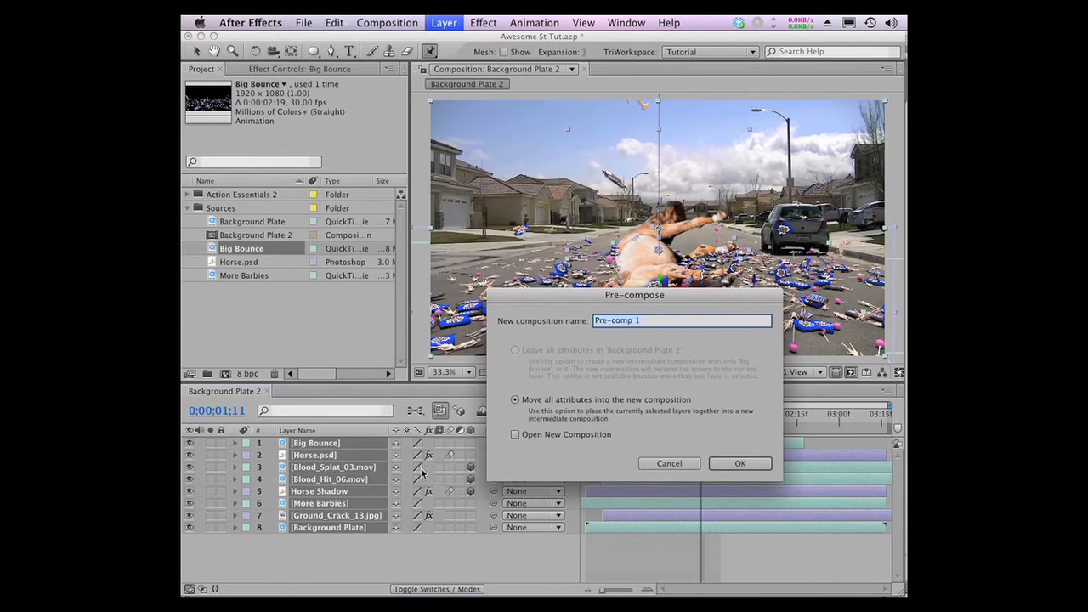
text(Horse Fall)
key(Return)
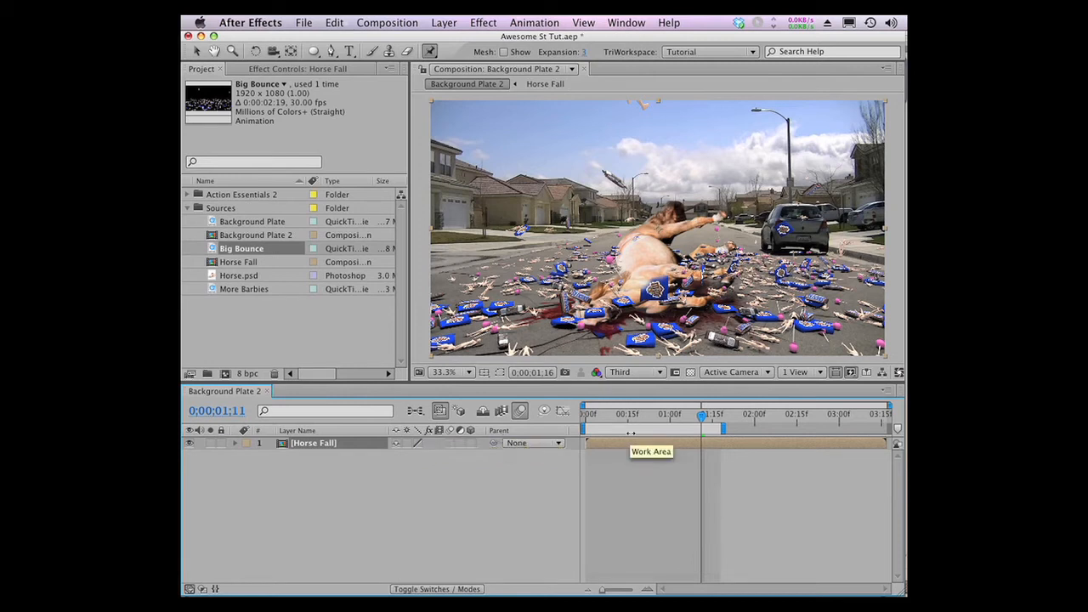
Go to the horse's impact frame at 0;00;00;06 and add a null object above the Horse Fall layer.
drag(642, 417, 603, 424)
key(Page_Up)
key(Page_Down)
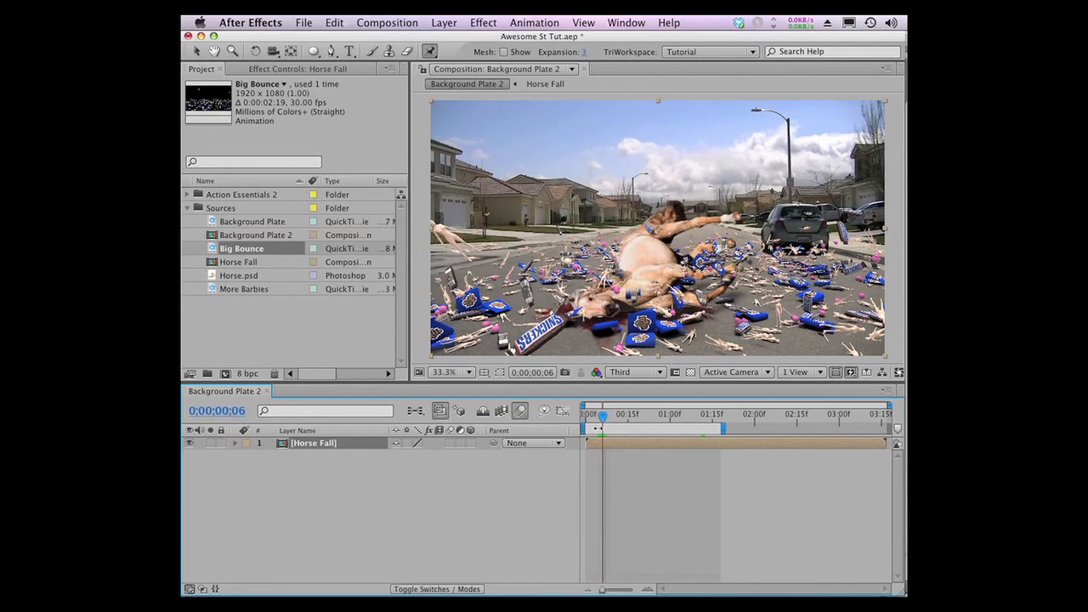
click(443, 22)
mouse_move(452, 47)
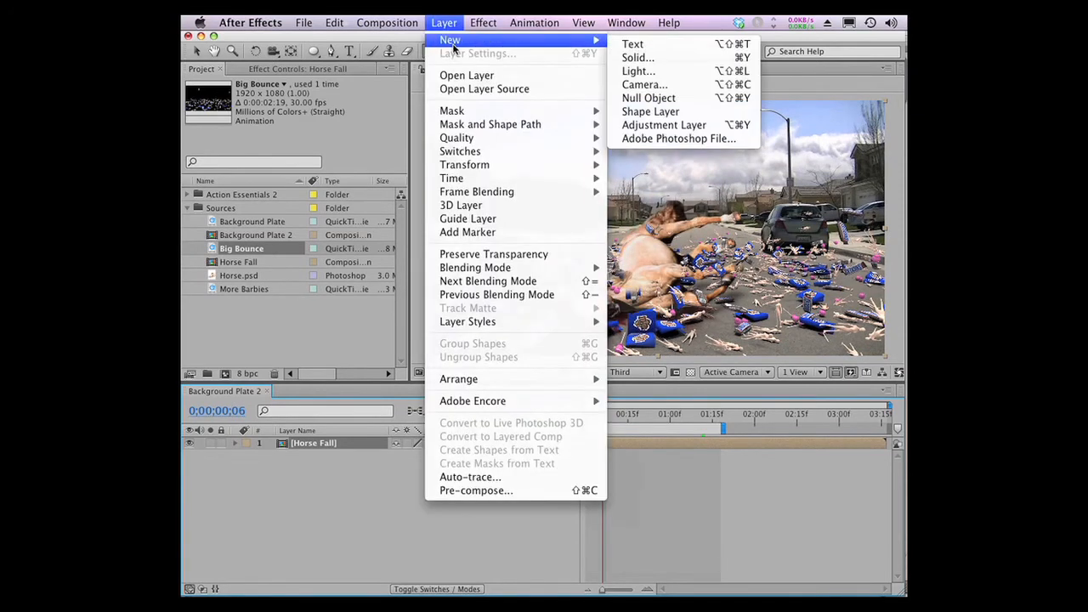
click(631, 97)
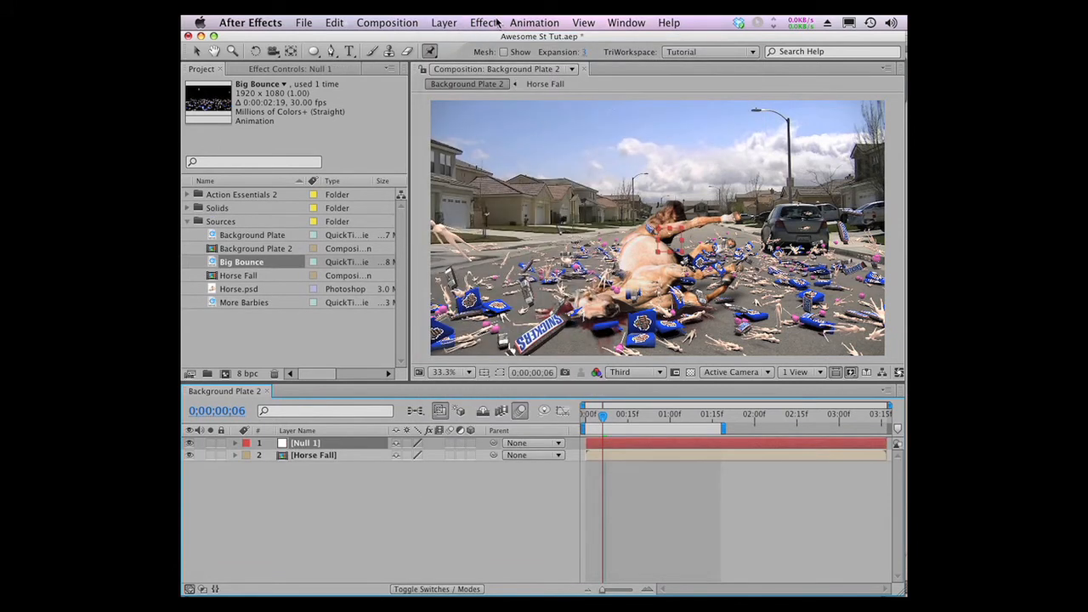
Apply a Slider Control expression effect to the null layer.
click(498, 22)
mouse_move(511, 171)
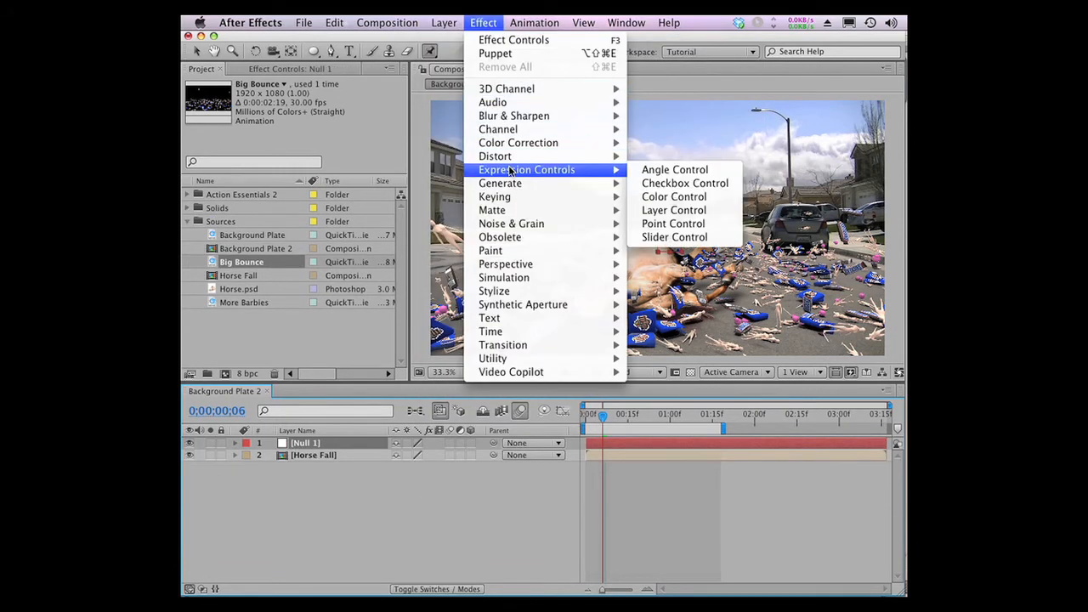
click(652, 237)
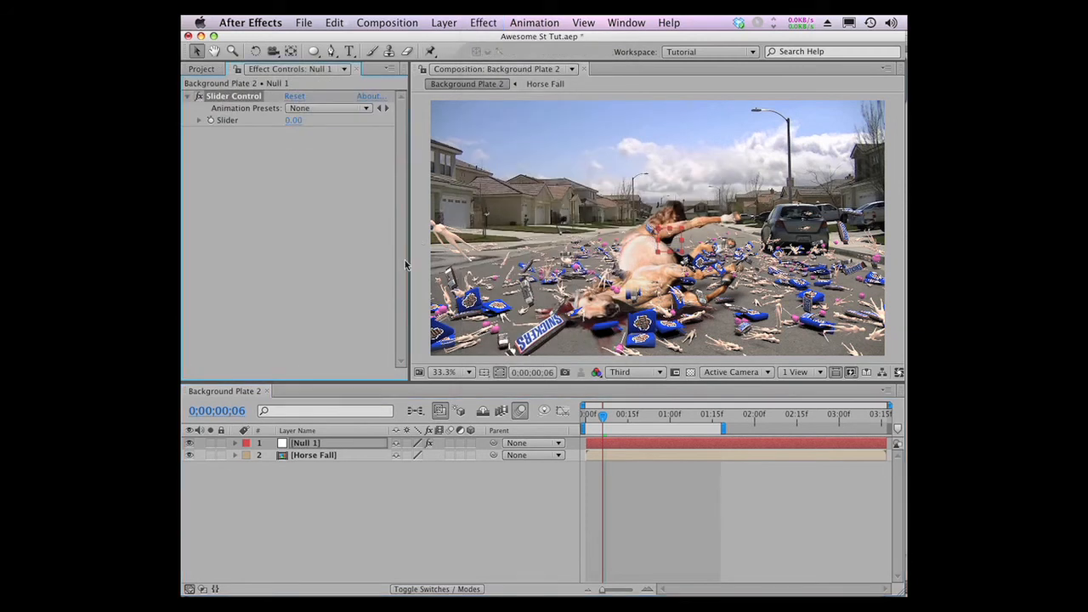
At 0;00;00;05, reveal the null's Position and Rotation and give Position the expression wiggle(10,effect("Slider Control")("Slider")).
key(Page_Up)
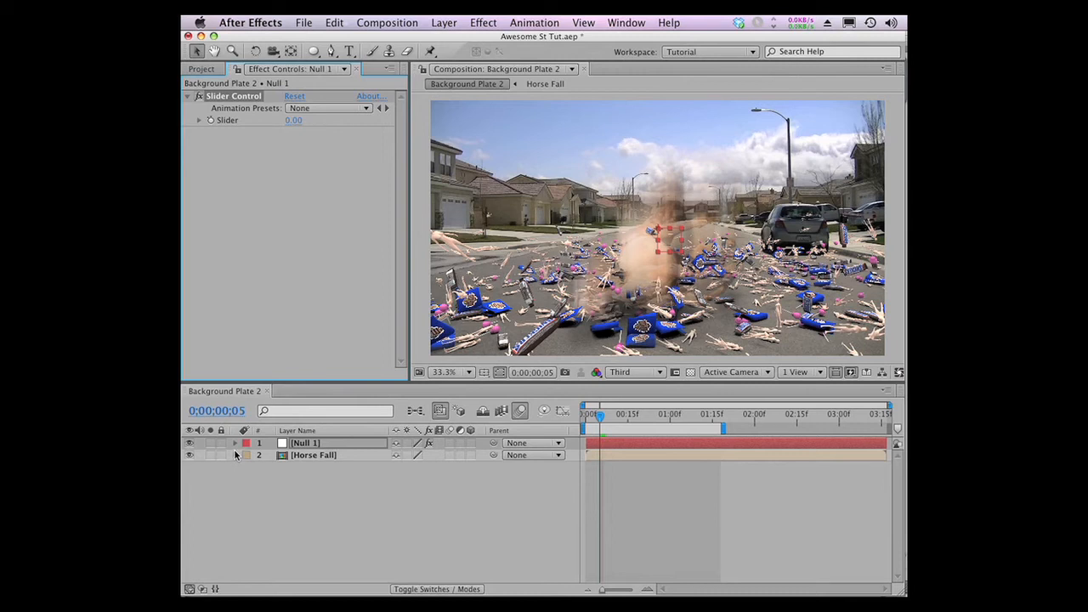
key(p)
key(shift+r)
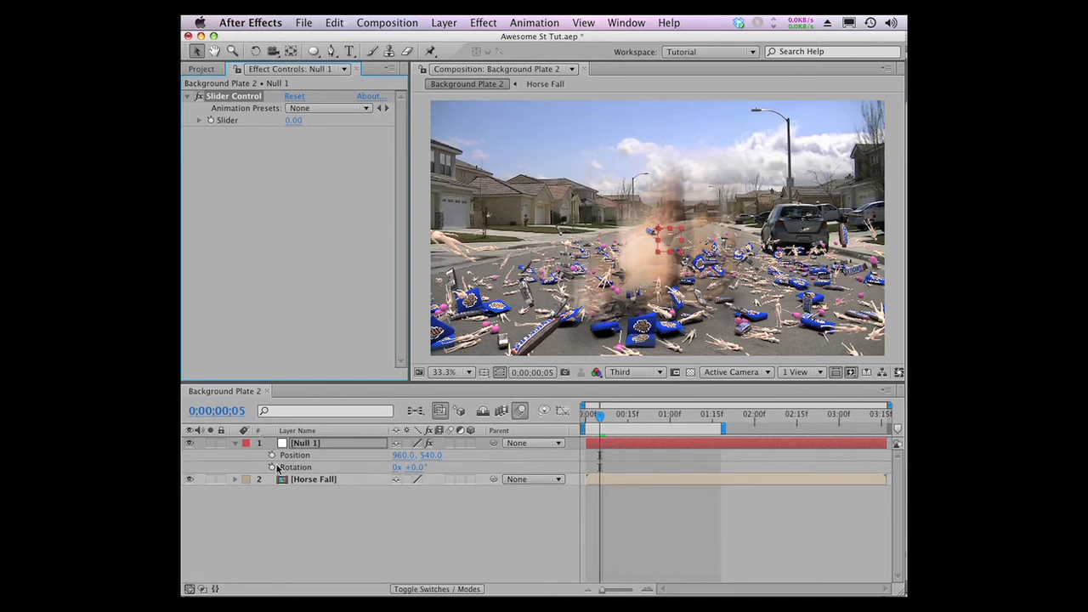
alt+click(271, 457)
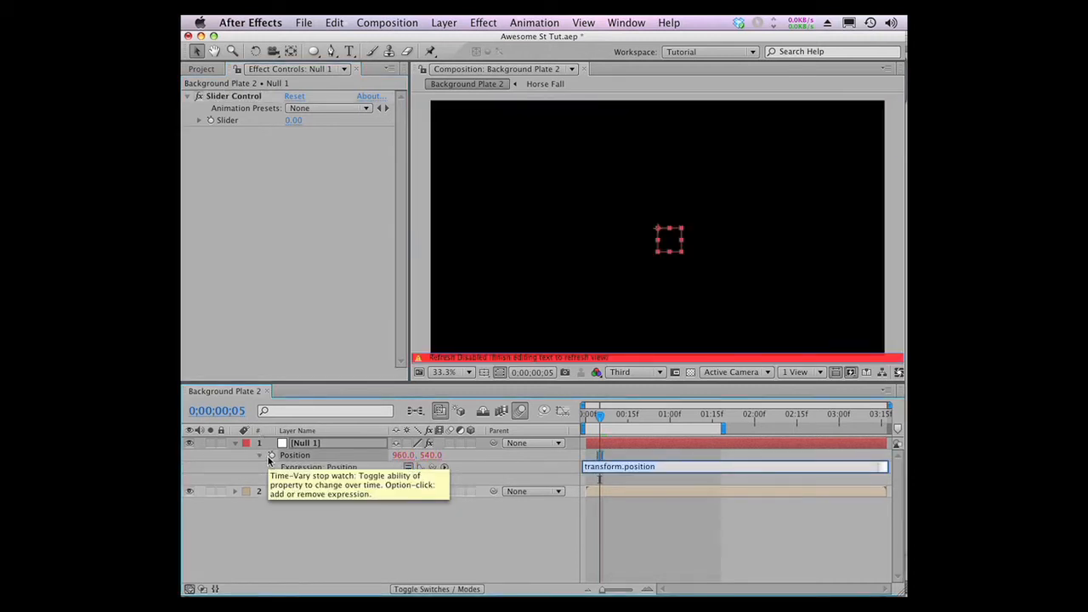
text(wiggle()
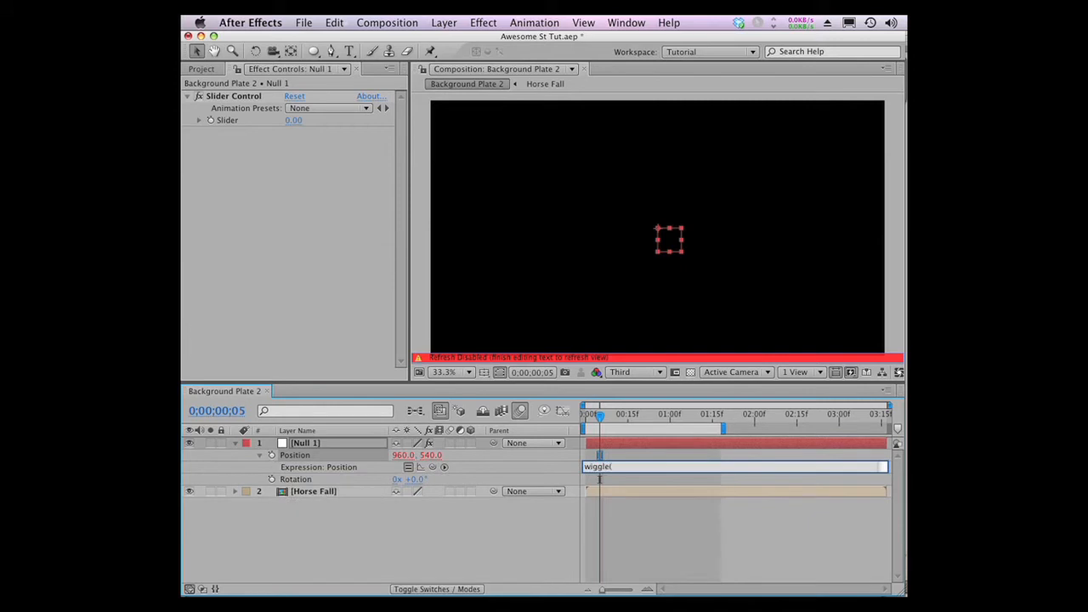
text(10,)
drag(432, 467, 289, 119)
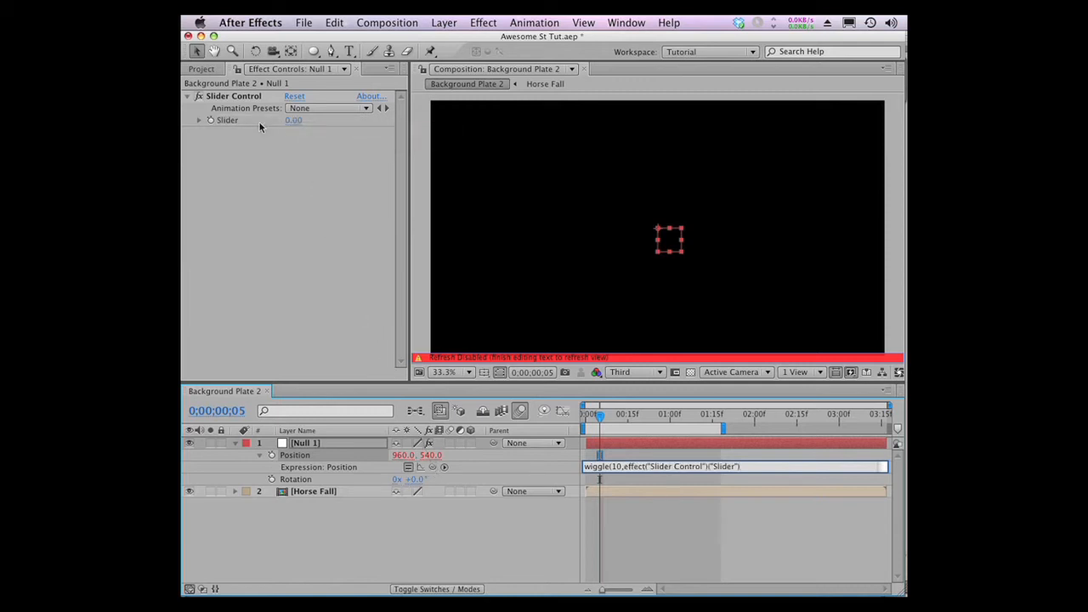
text())
key(KP_Enter)
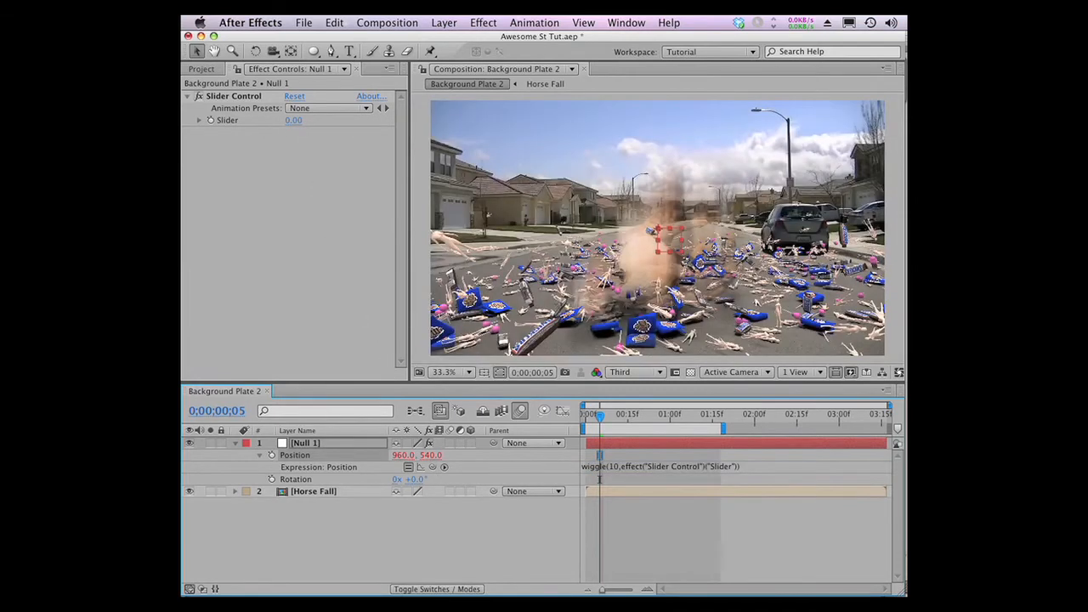
Give the null's Rotation the expression wiggle(6,.05*effect("Slider Control")("Slider")).
alt+click(272, 480)
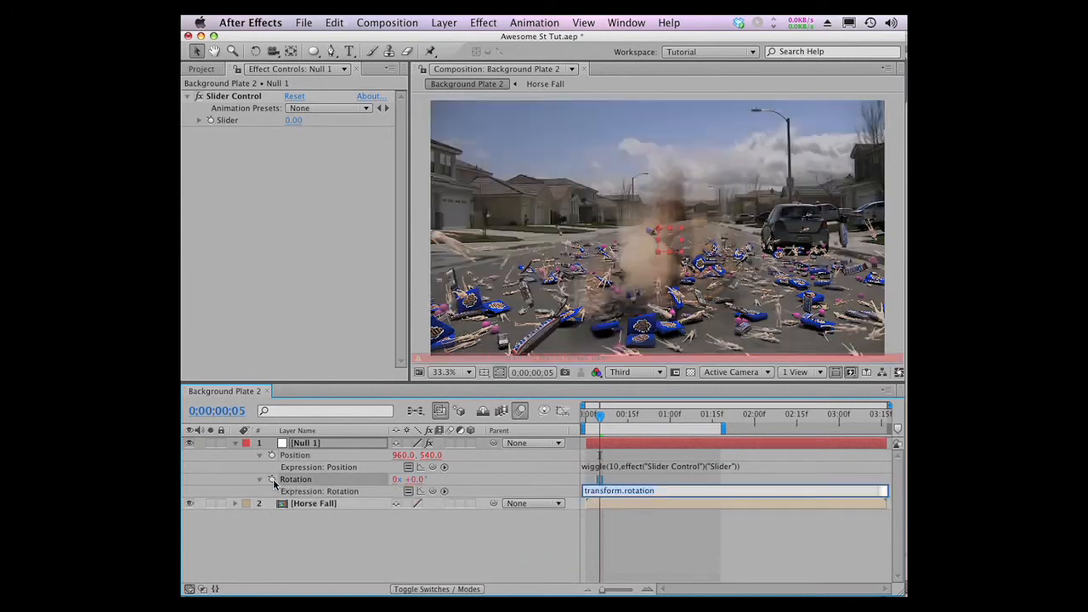
text(wiggle()
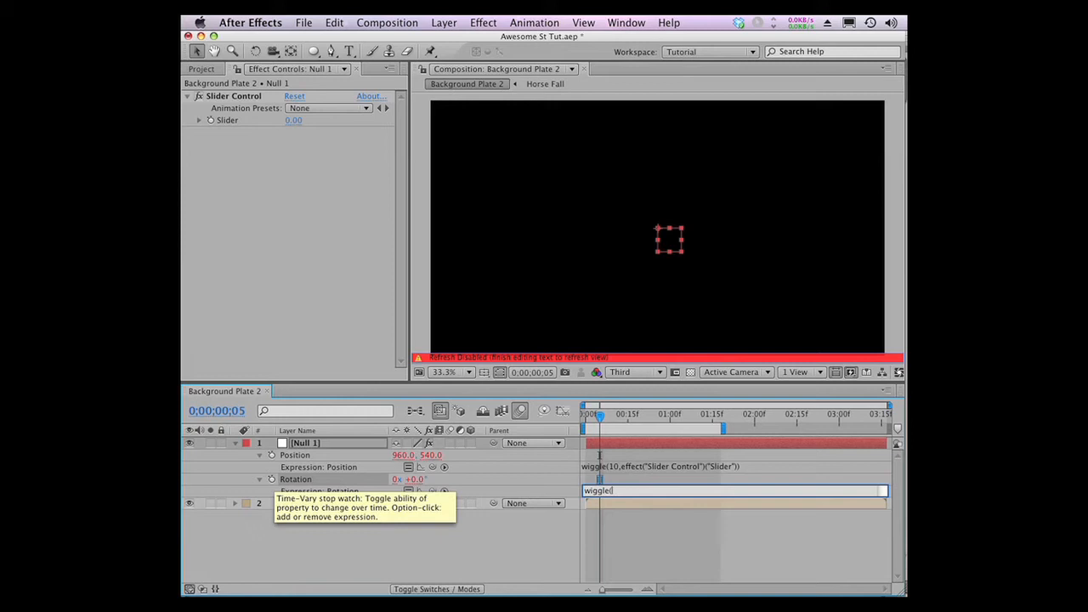
text(6,.05*)
drag(431, 492, 293, 121)
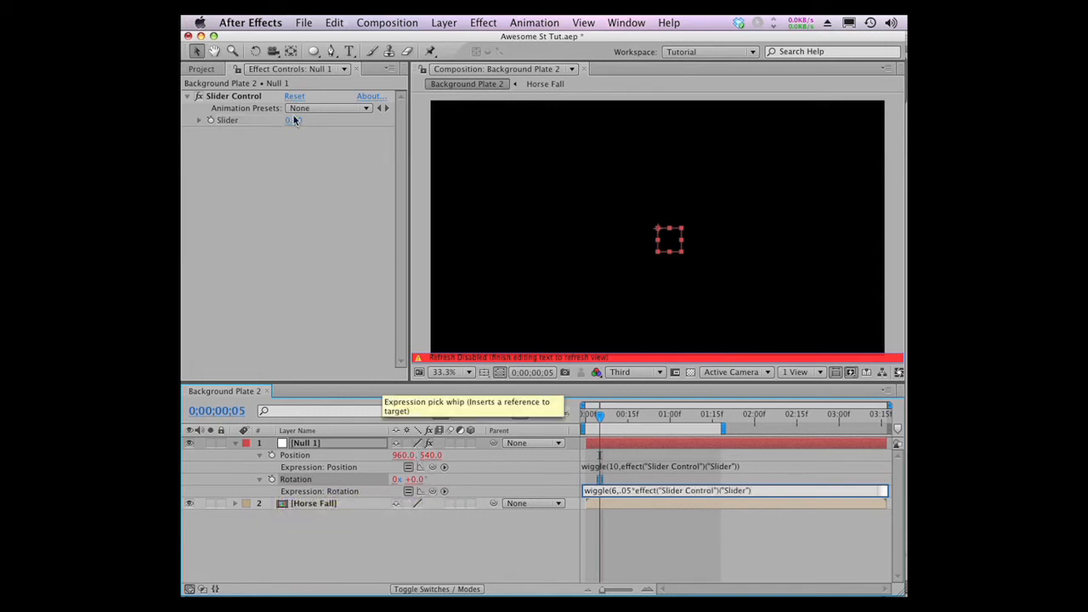
text())
key(KP_Enter)
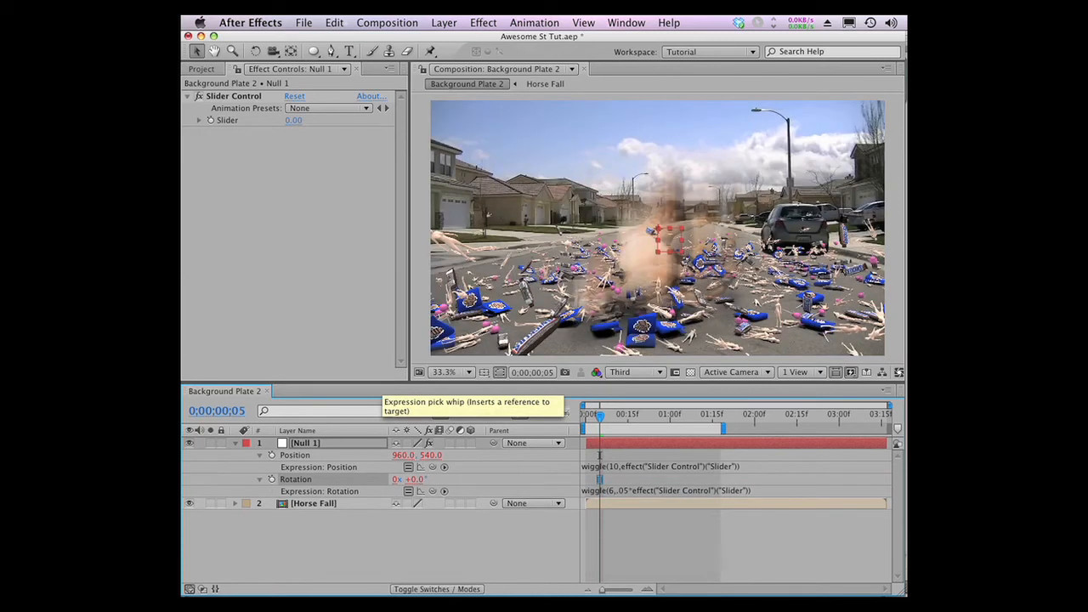
Reveal the null's Slider Control and keyframe its Slider at 0 on 0;00;00;05 and at 23 on 0;00;00;06.
click(238, 447)
click(238, 447)
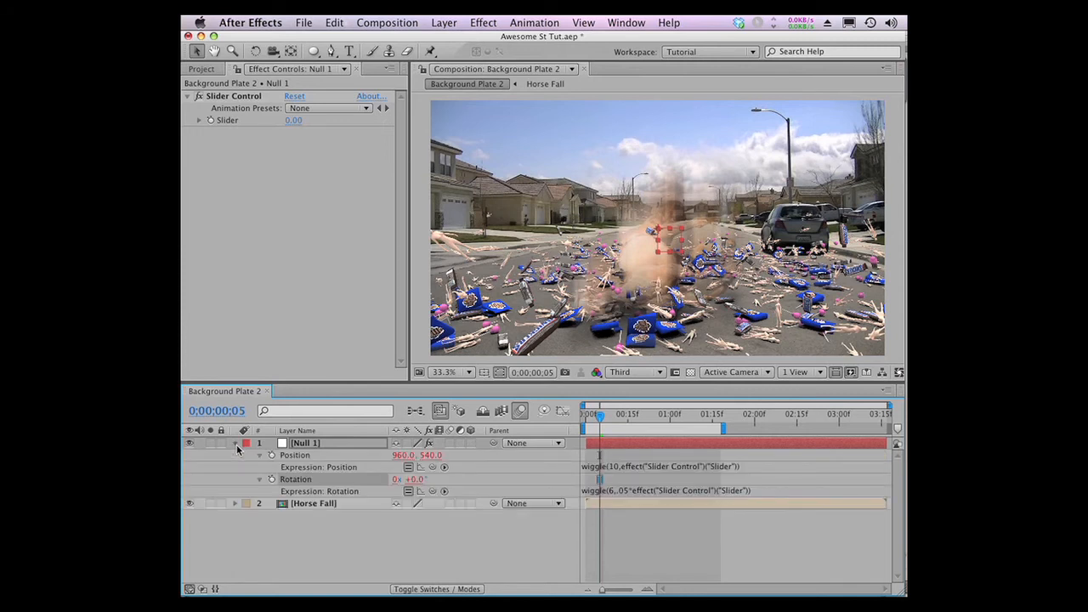
click(238, 449)
click(238, 449)
click(248, 467)
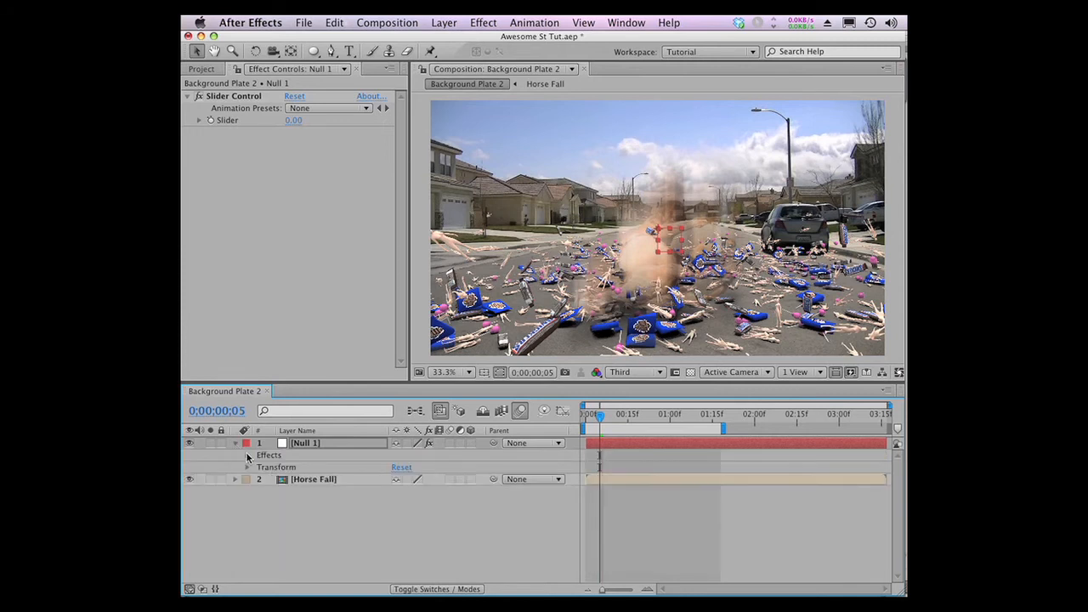
click(247, 455)
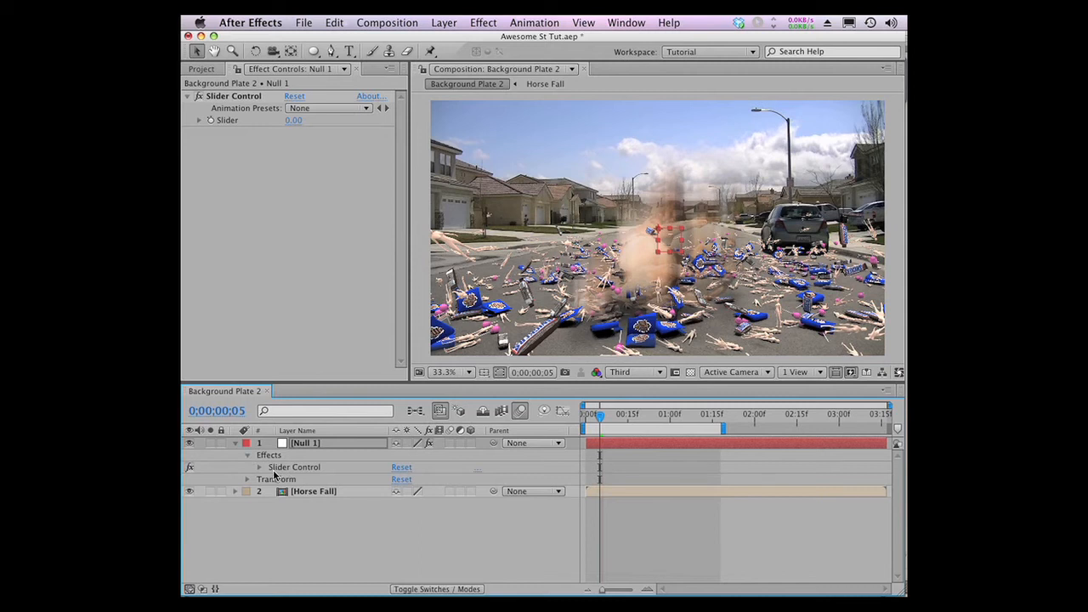
click(210, 120)
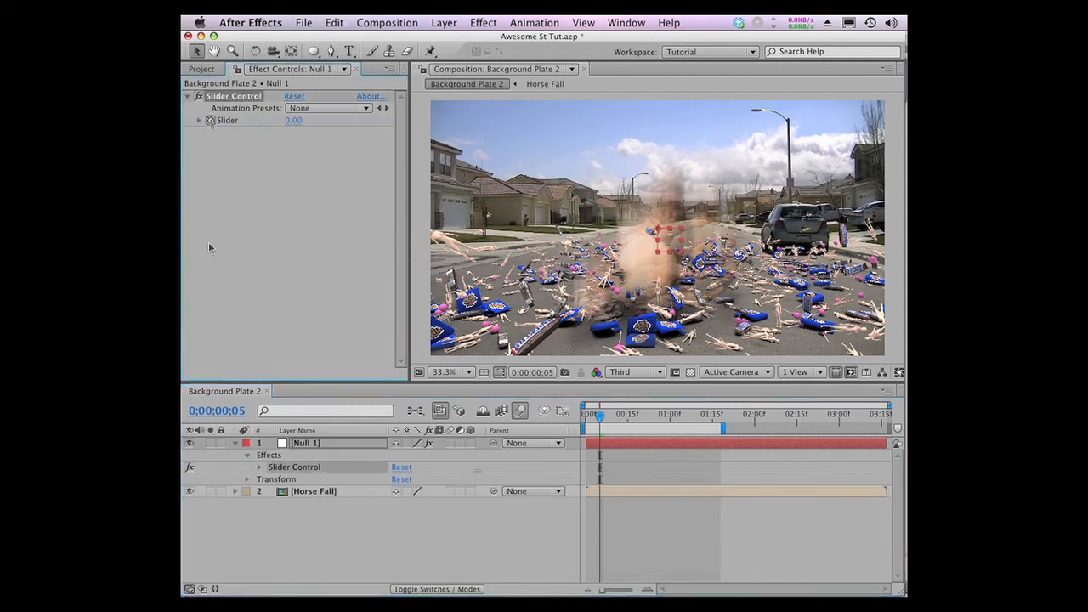
click(259, 468)
key(Page_Down)
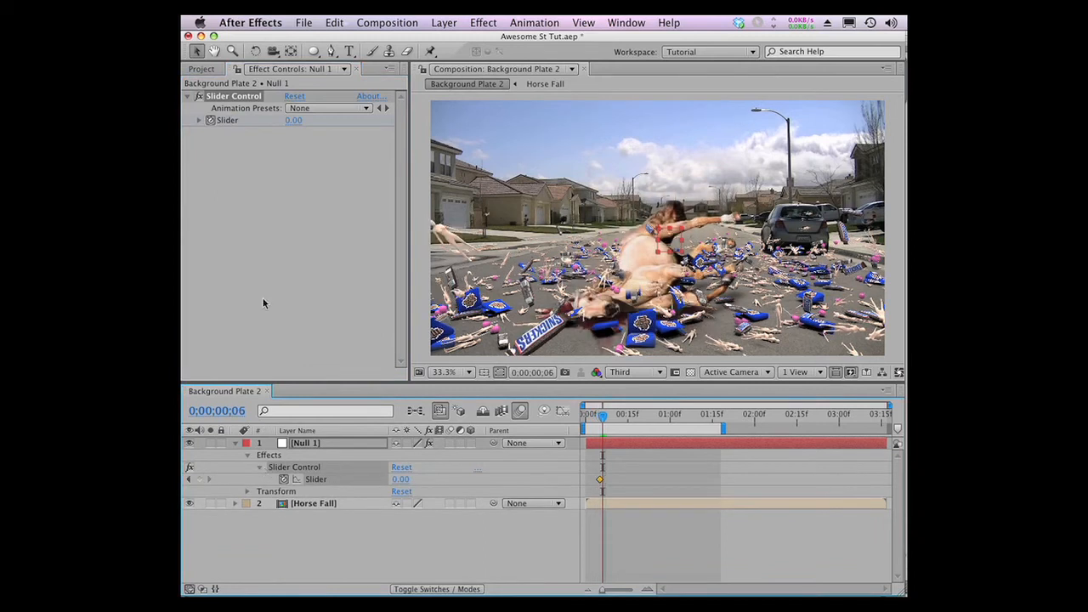
mouse_move(294, 124)
mouse_down()
mouse_move(327, 120)
mouse_move(313, 120)
mouse_up()
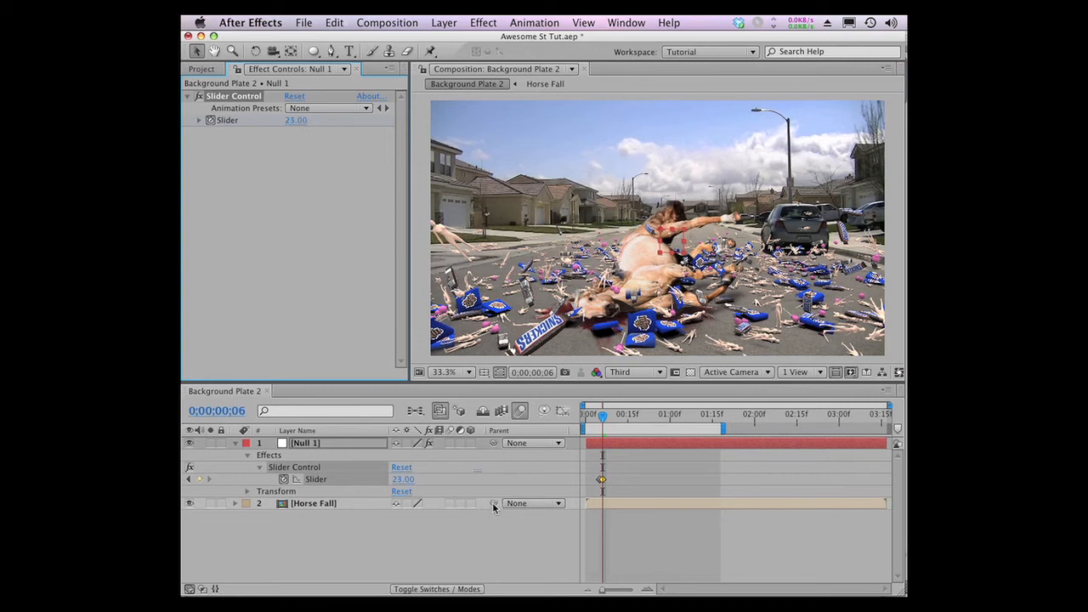
Parent the Horse Fall layer to Null 1 and preview the camera shake up to about 0;00;01;10.
drag(494, 505, 325, 443)
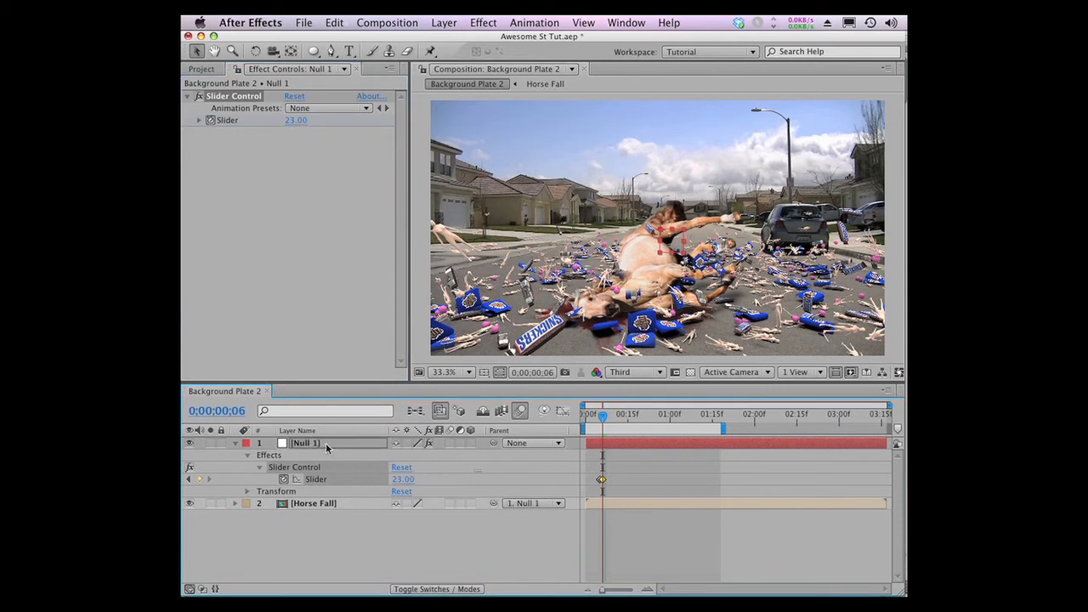
key(space)
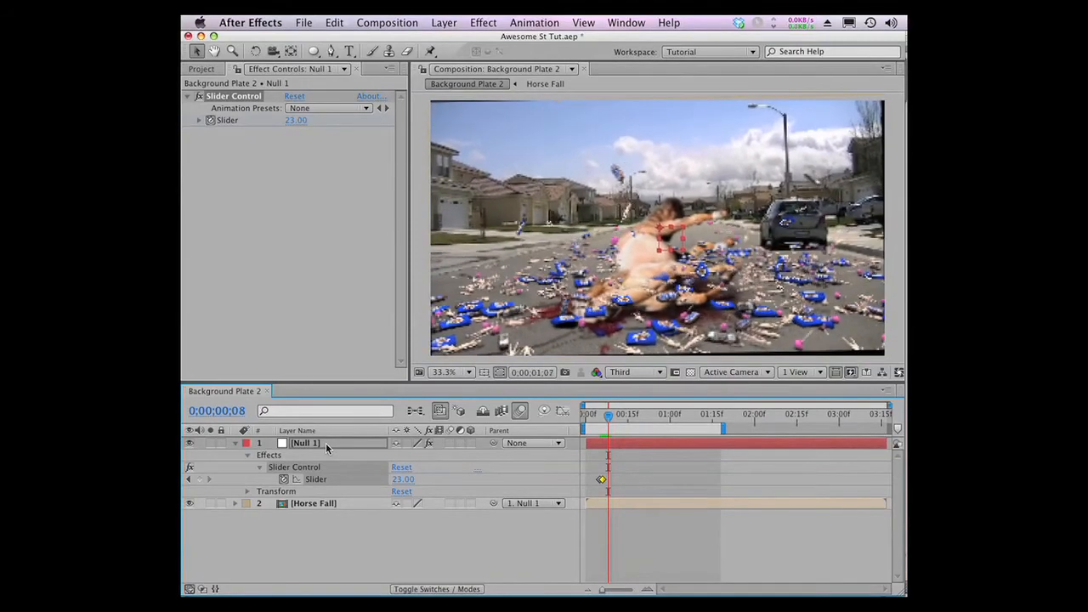
key(space)
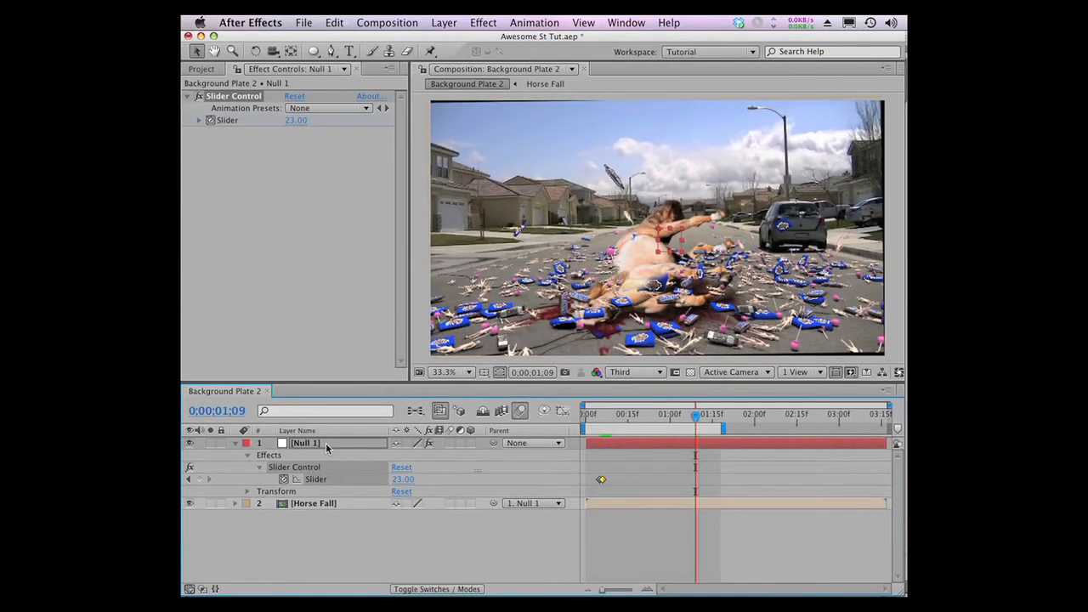
key(Page_Up)
key(Page_Down)
key(Page_Down)
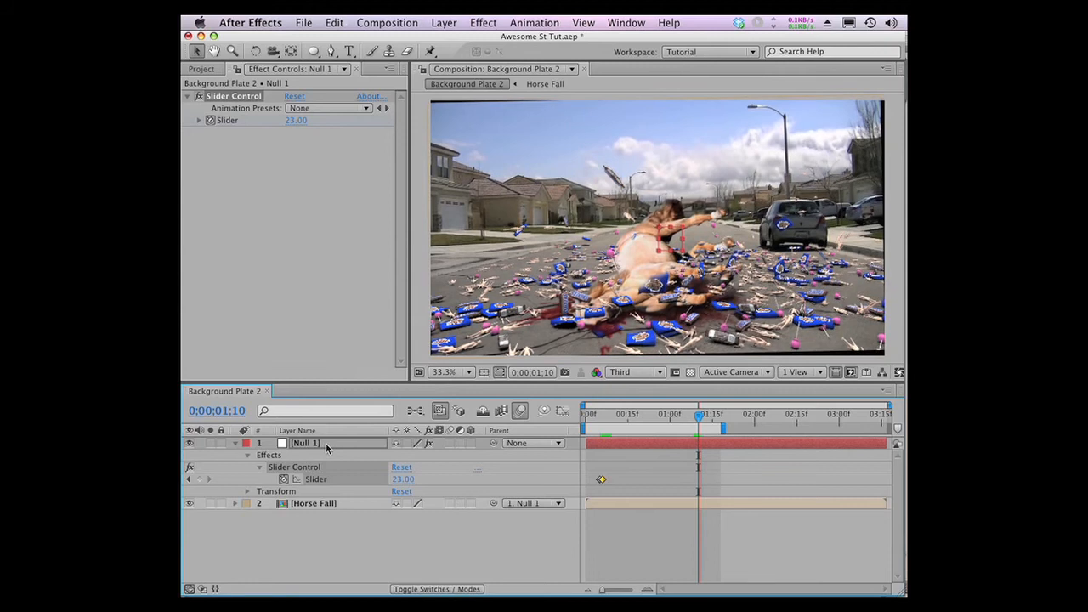
Apply Motion Tile to the Horse Fall layer with Mirror Edges on, Output Width 140 and Output Height 150.
click(326, 503)
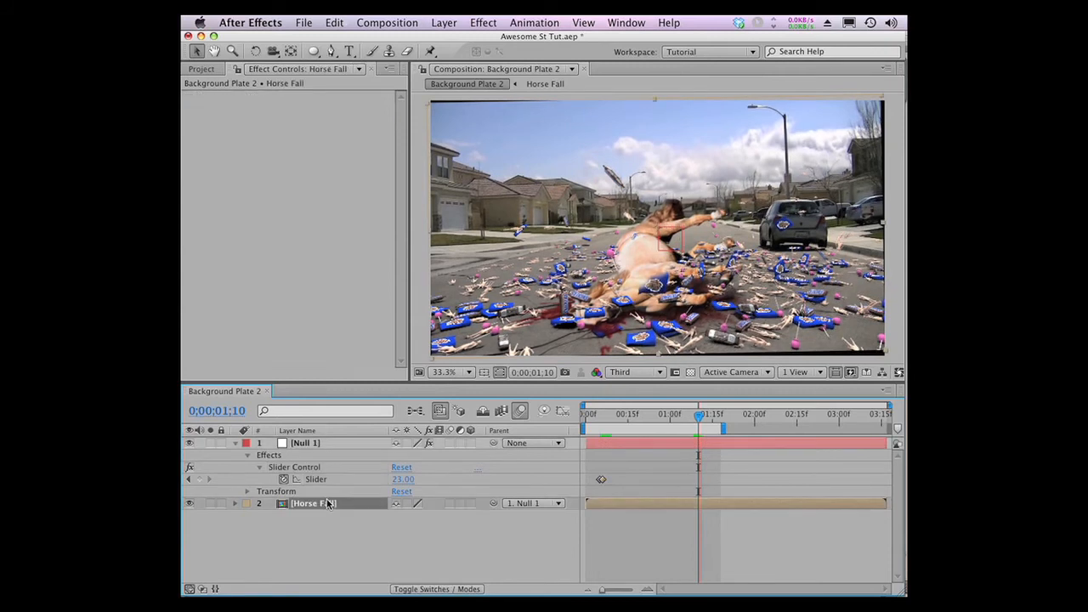
click(483, 22)
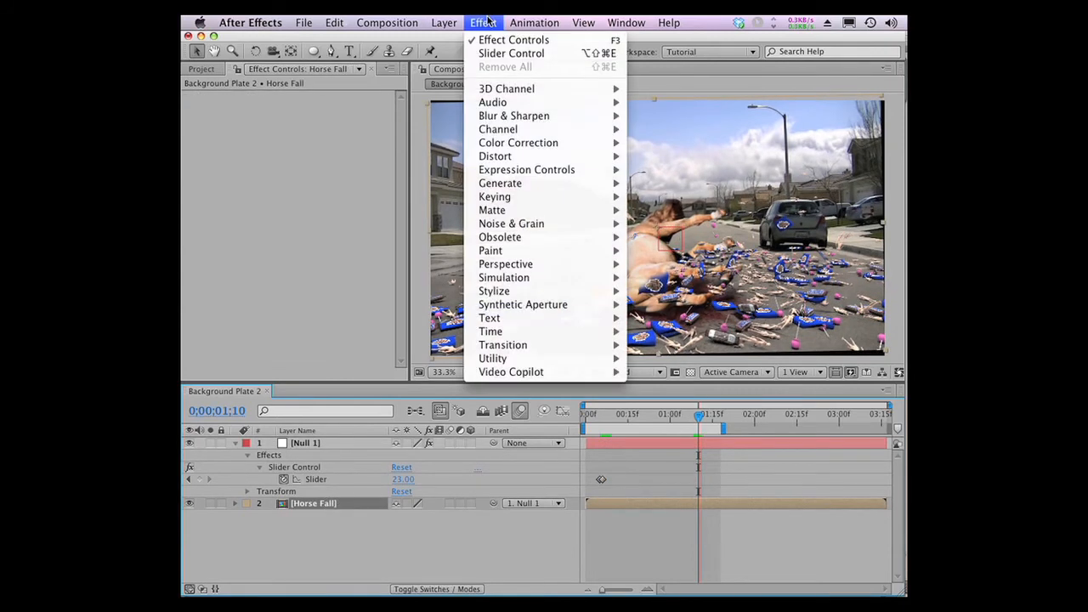
mouse_move(523, 291)
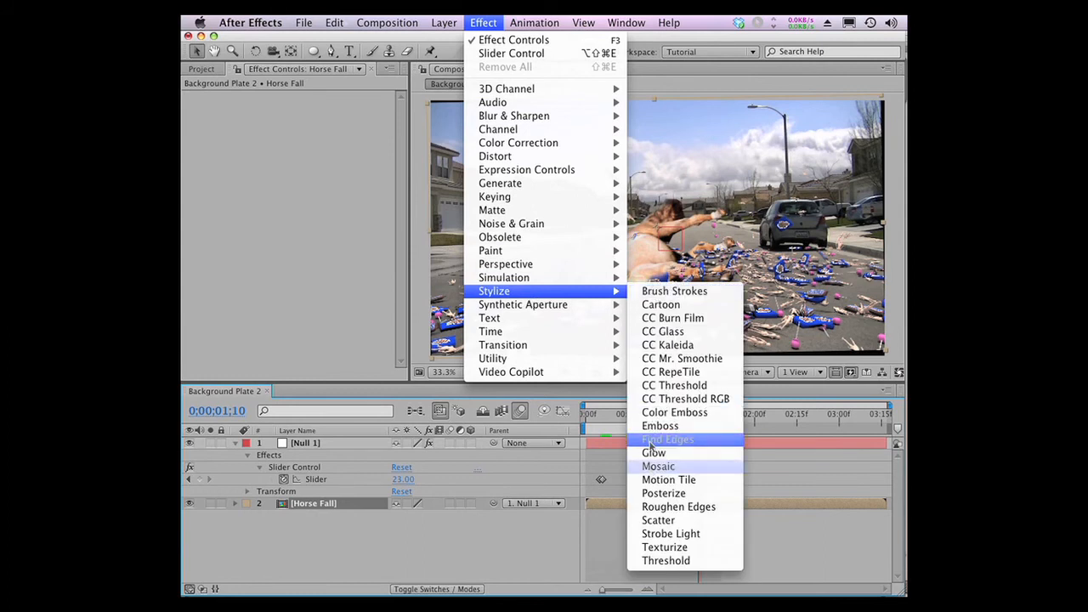
click(660, 480)
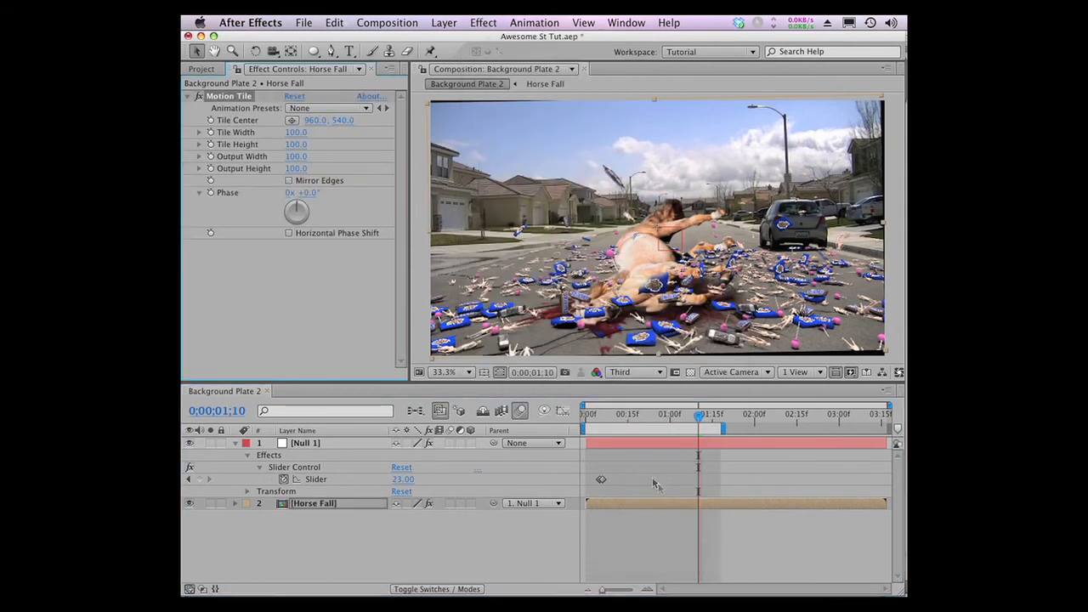
click(290, 181)
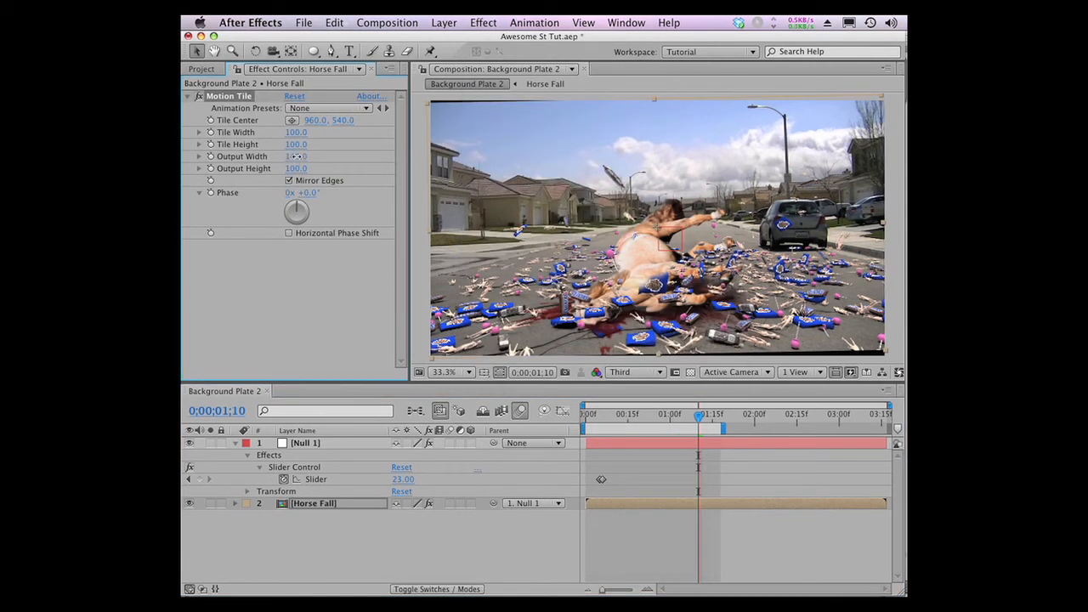
drag(295, 167, 297, 166)
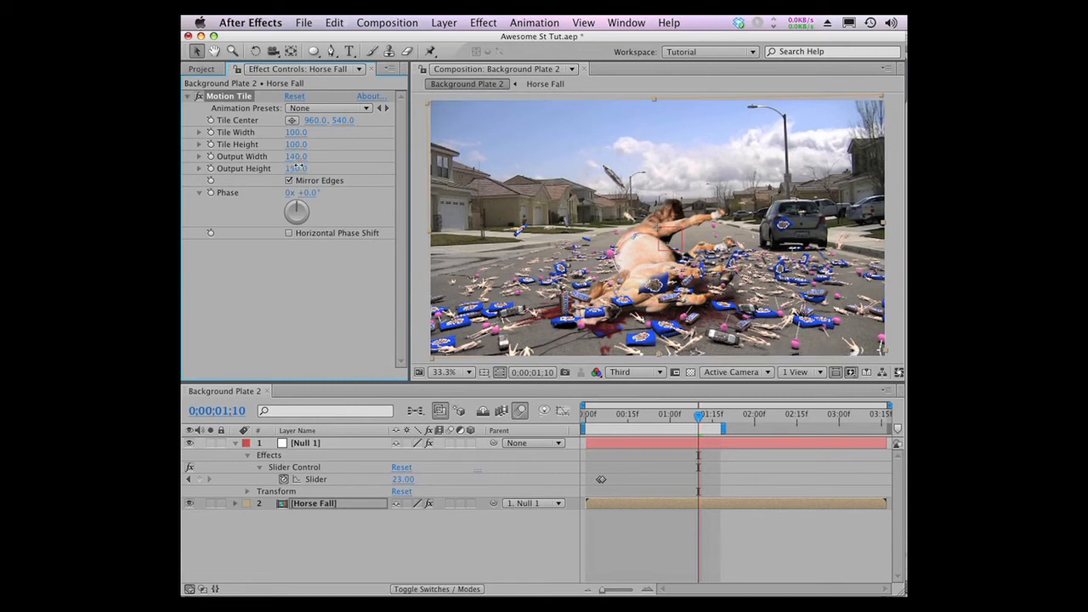
Enable motion blur on the Horse Fall layer, step back to 0;00;01;00 to check the shake, and collapse Null 1's properties.
key(Page_Up)
key(Page_Up)
key(Page_Up)
key(Page_Up)
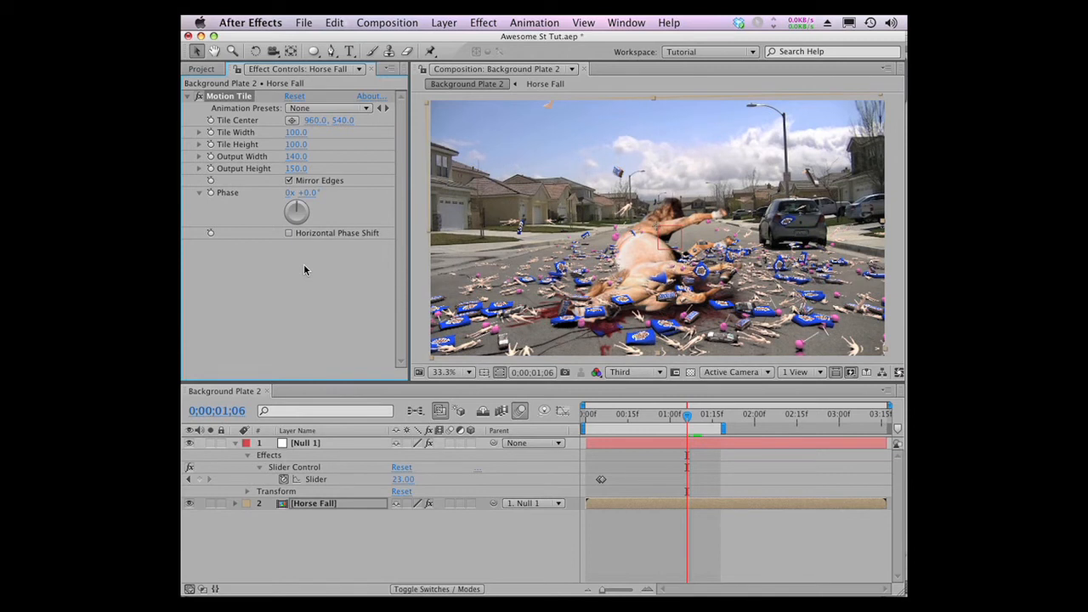
click(452, 503)
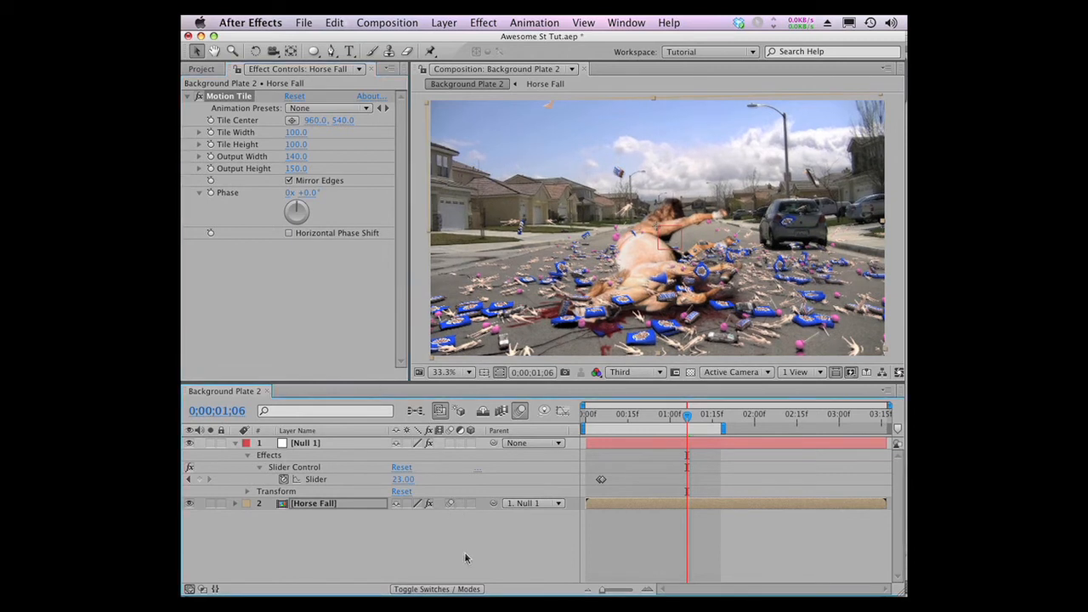
key(Page_Up)
key(Page_Up)
key(Page_Up)
key(Page_Up)
key(Page_Up)
key(Page_Up)
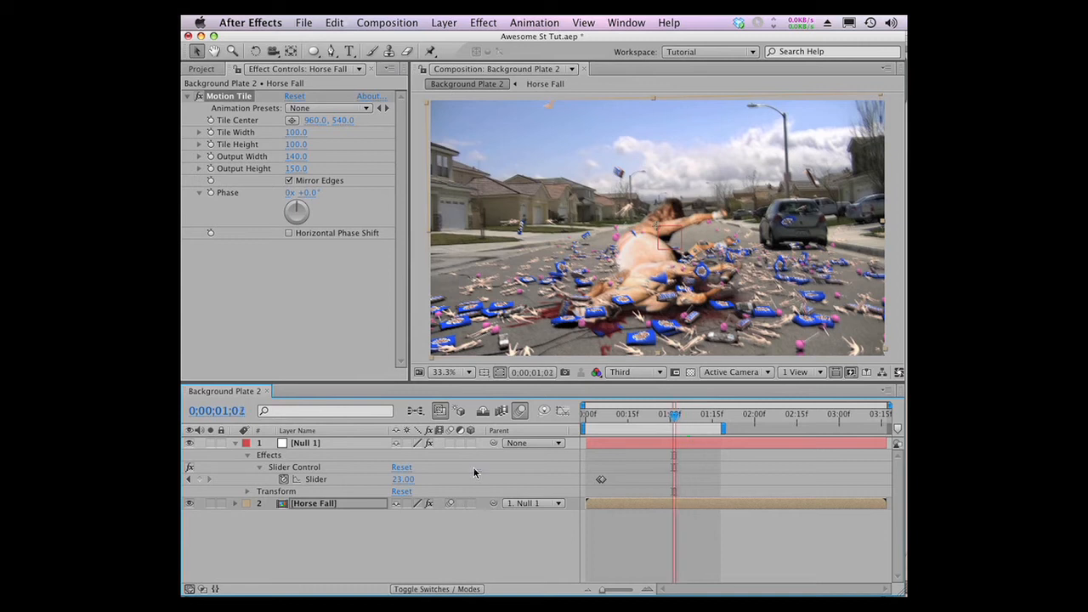
click(235, 444)
click(265, 488)
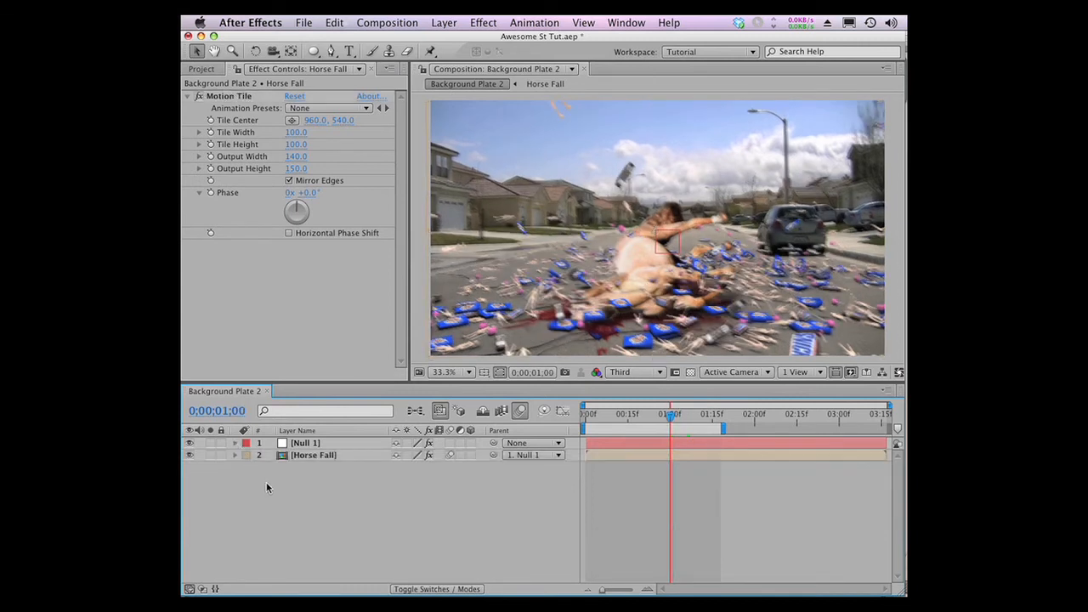
Keyframe Null 1's Slider at 0 on 0;00;01;02 and move that keyframe close to the end of the work area.
key(KP_0)
click(235, 443)
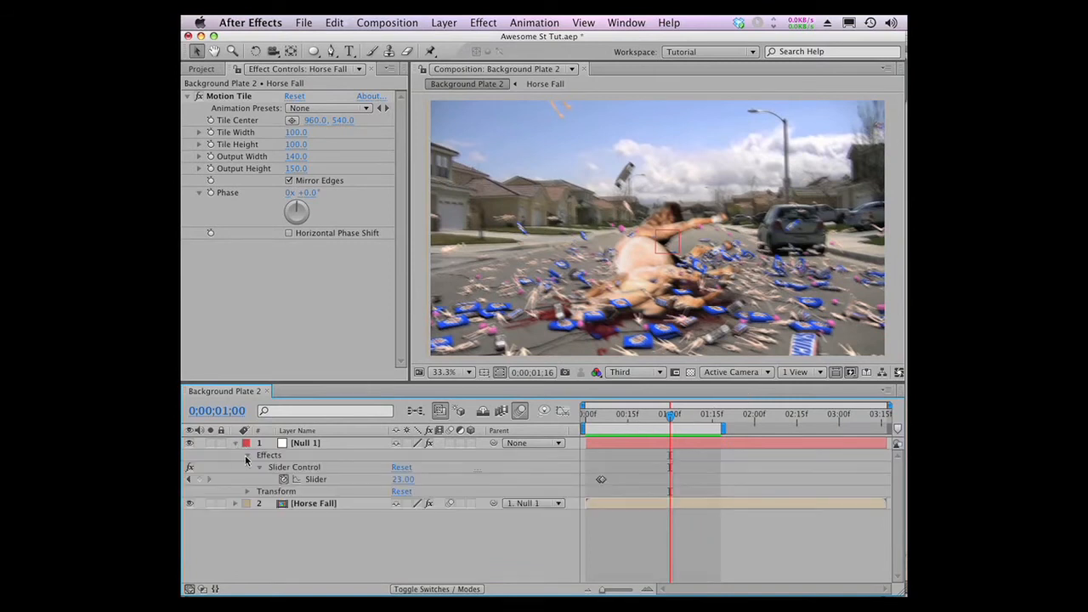
mouse_move(670, 414)
mouse_down()
mouse_move(613, 414)
mouse_move(677, 424)
mouse_up()
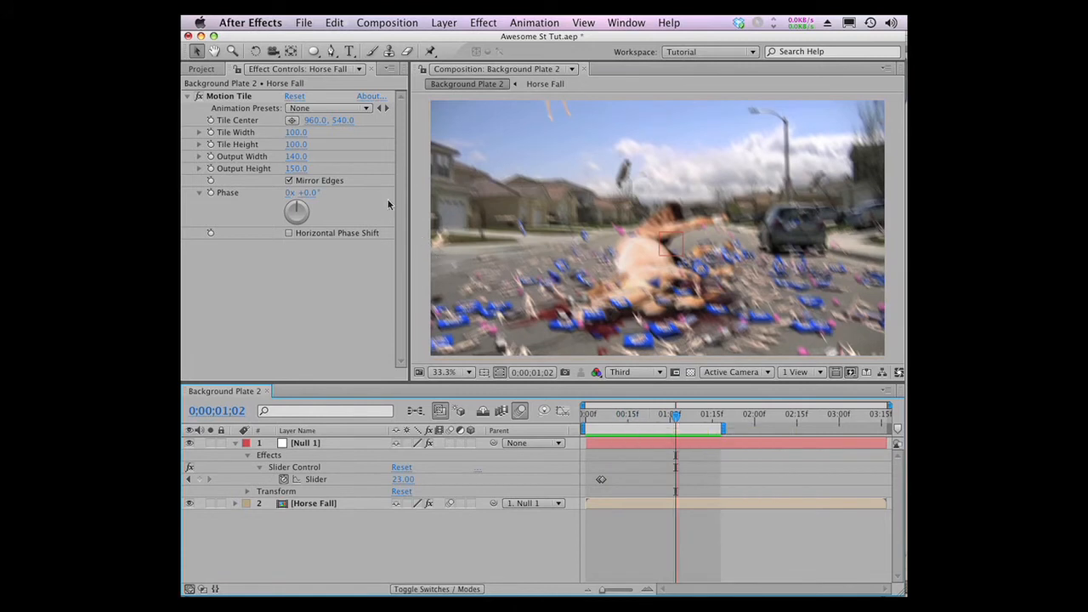
click(402, 479)
text(0)
key(Return)
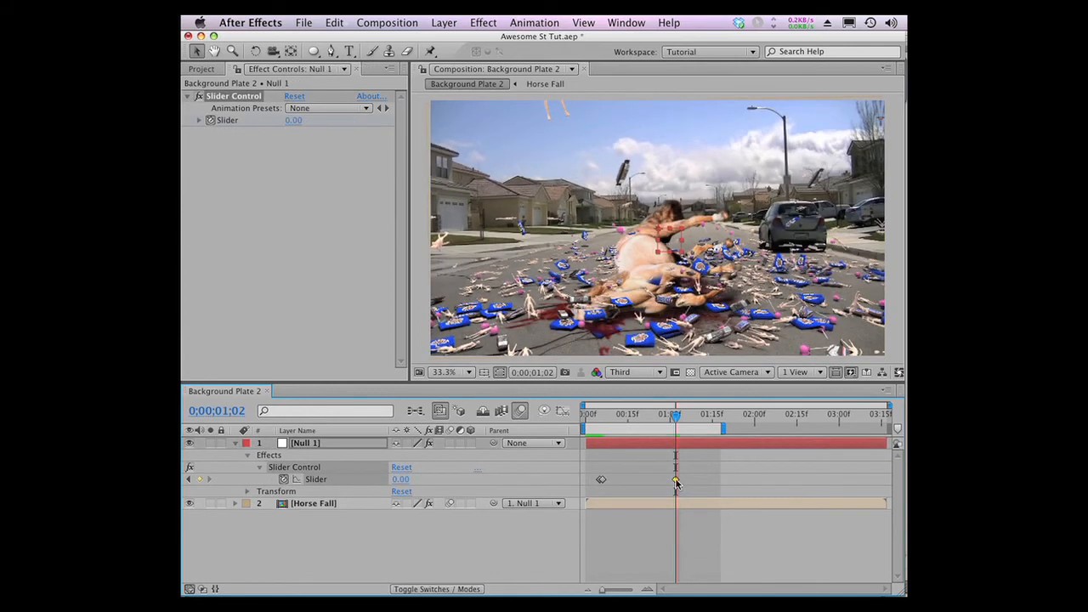
drag(675, 479, 719, 483)
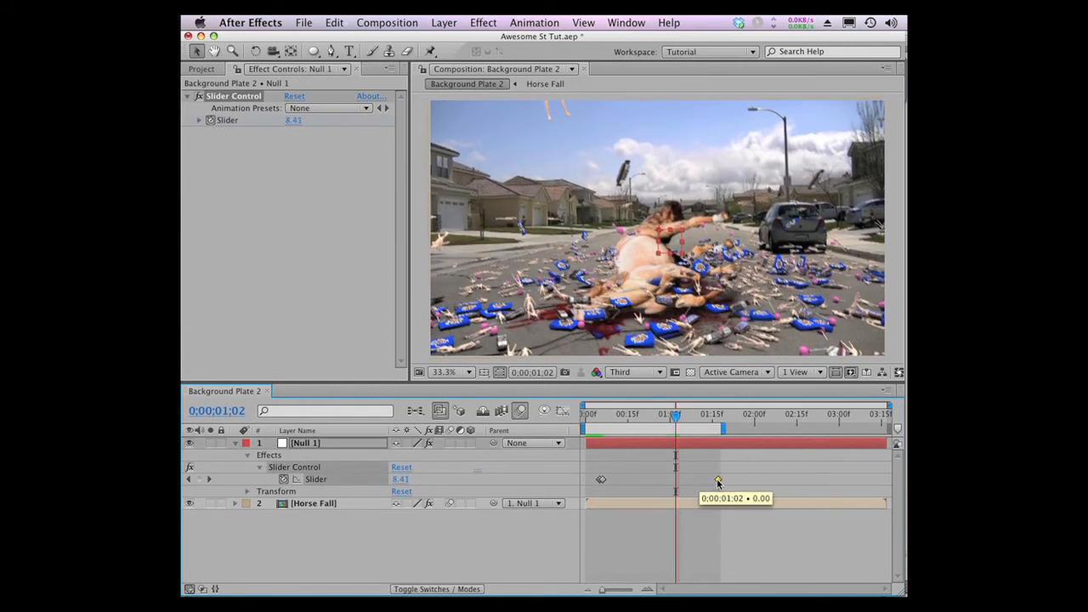
Move the last Slider keyframe earlier to about 0;00;01;10, adjust the second Slider keyframe, and preview the camera shake.
key(space)
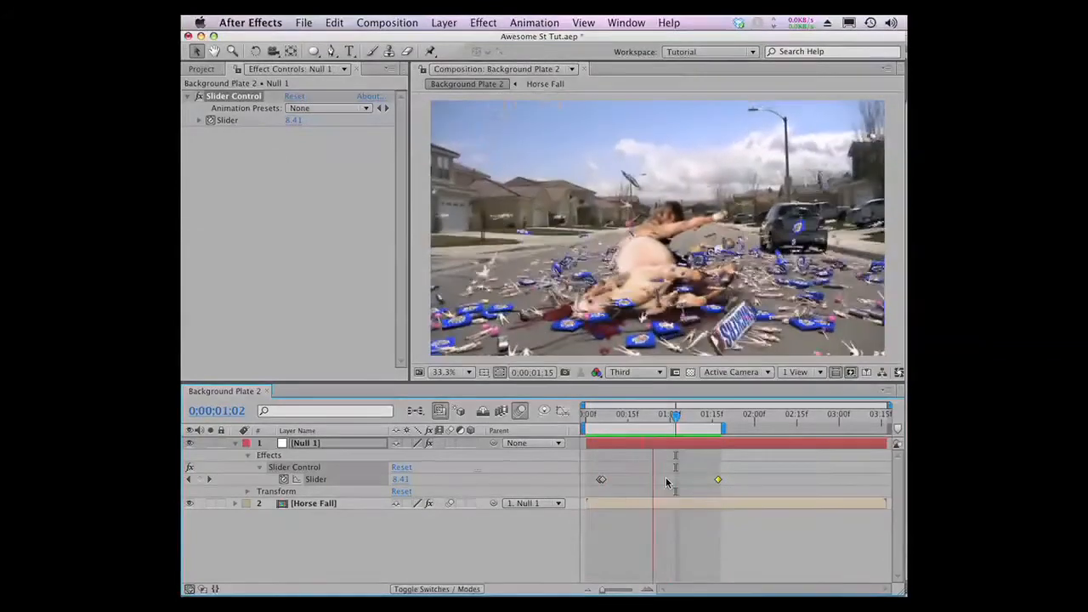
key(space)
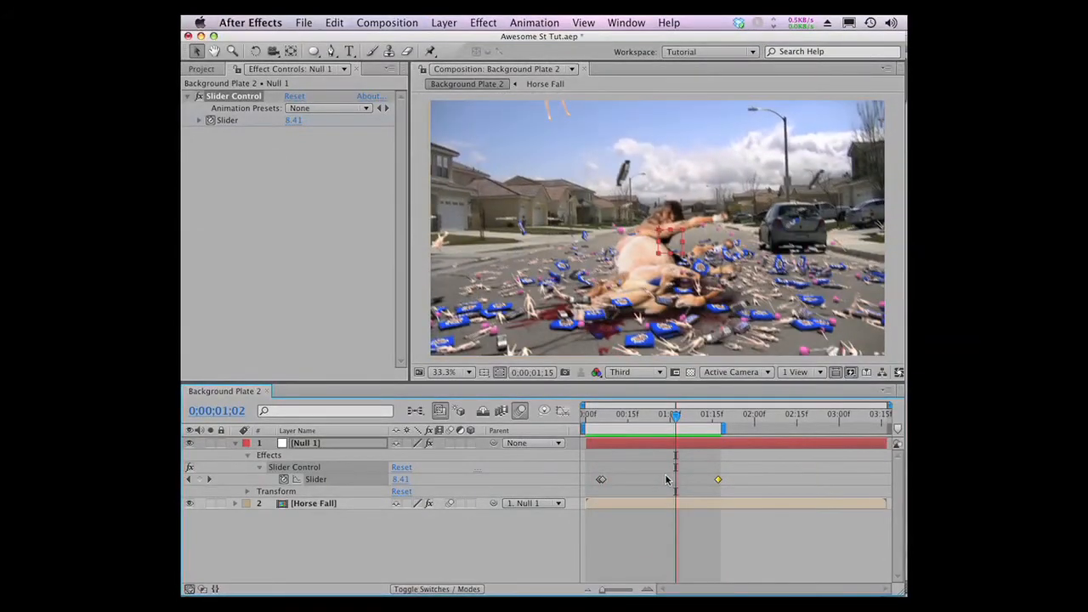
drag(718, 480, 698, 480)
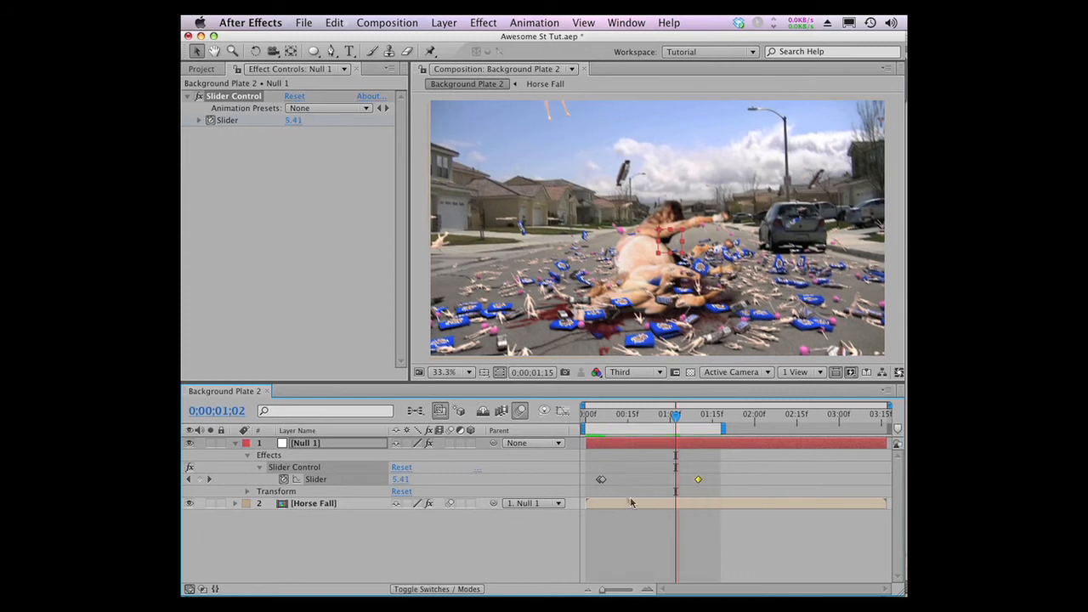
click(602, 479)
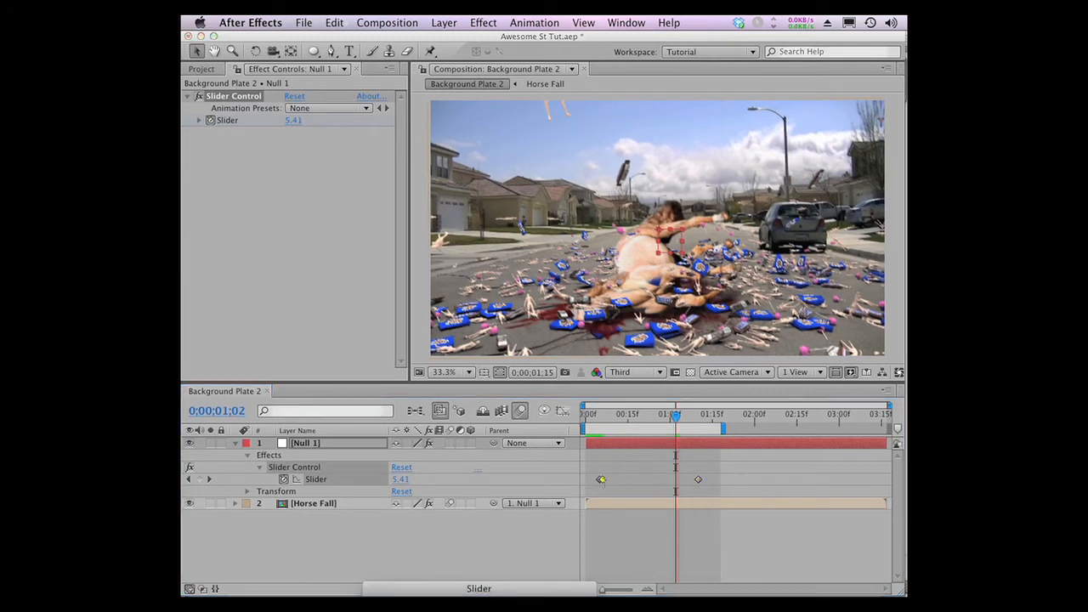
key(space)
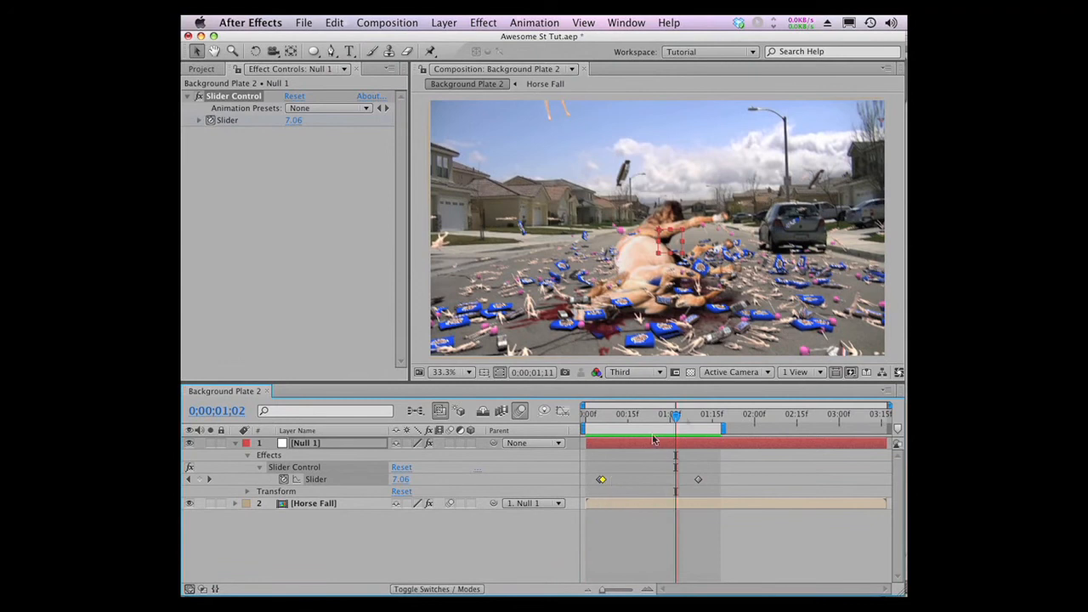
Return to 0;00;00;00, collapse Null 1, and add Blood_Hit_08.mov from the Action Essentials 2 folder to the composition's centre.
drag(674, 418, 570, 418)
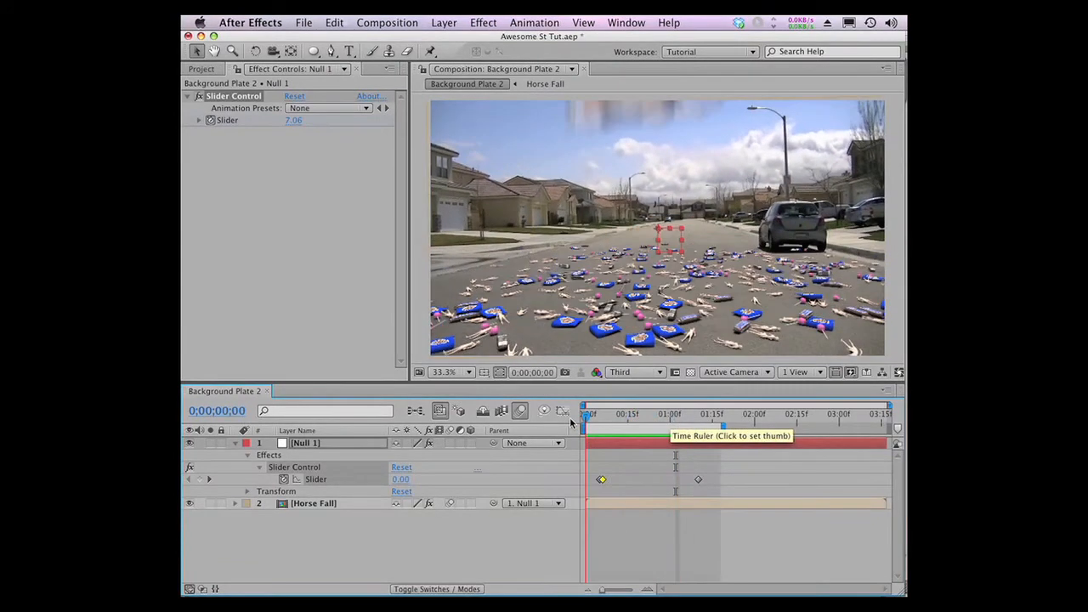
click(234, 442)
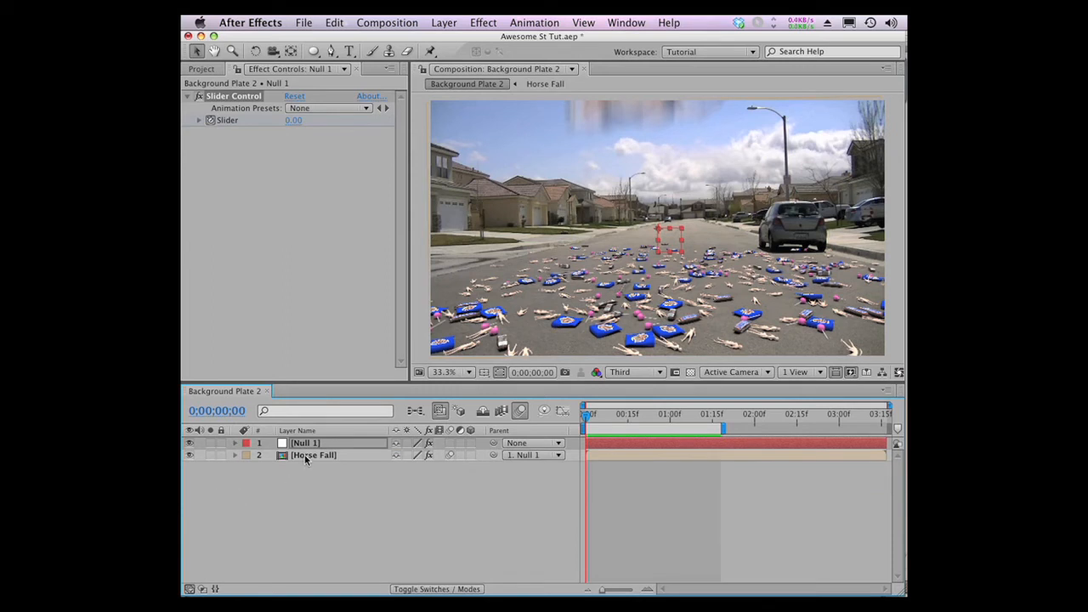
click(204, 70)
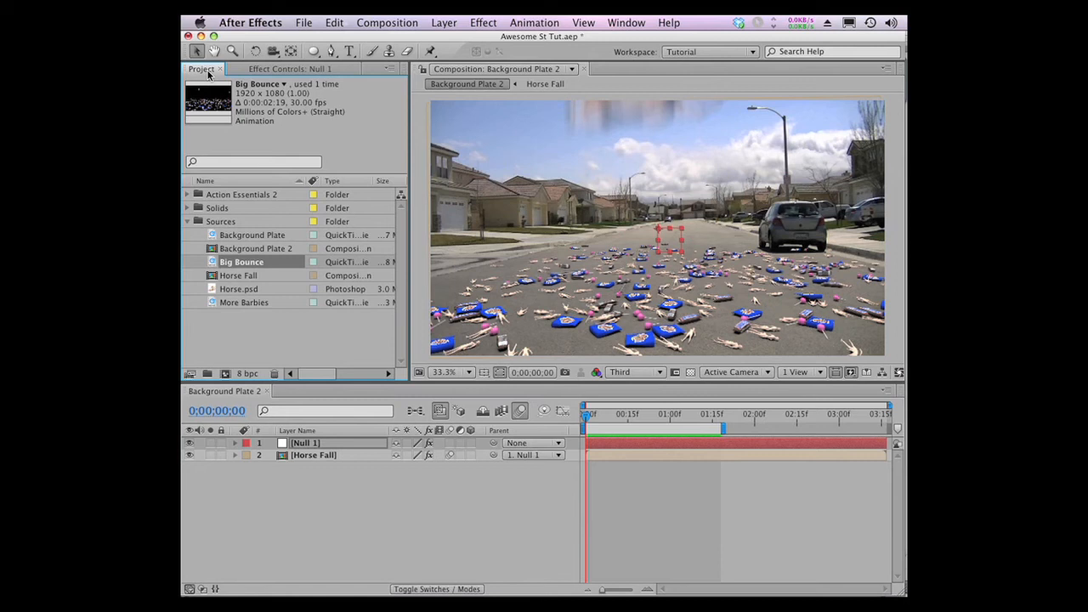
click(188, 221)
click(188, 195)
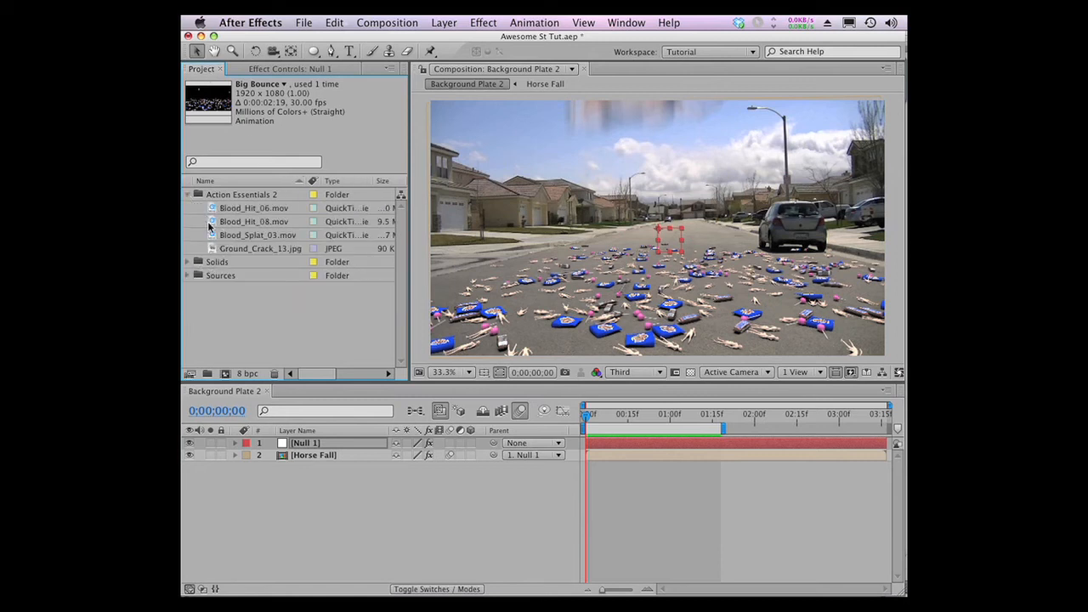
drag(254, 221, 618, 217)
drag(657, 239, 659, 240)
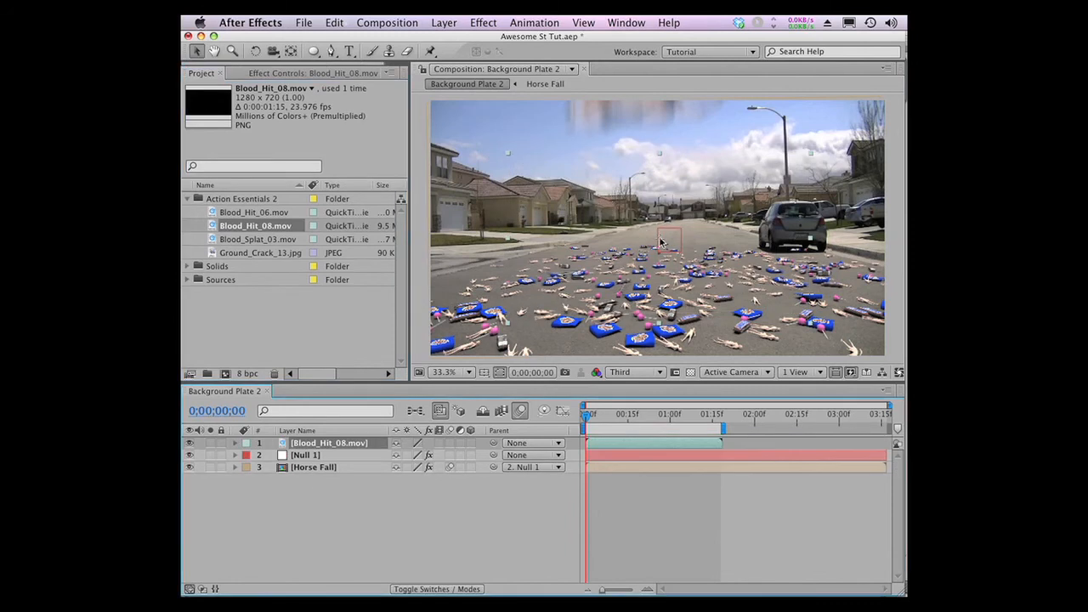
scroll(669, 243, up, 1)
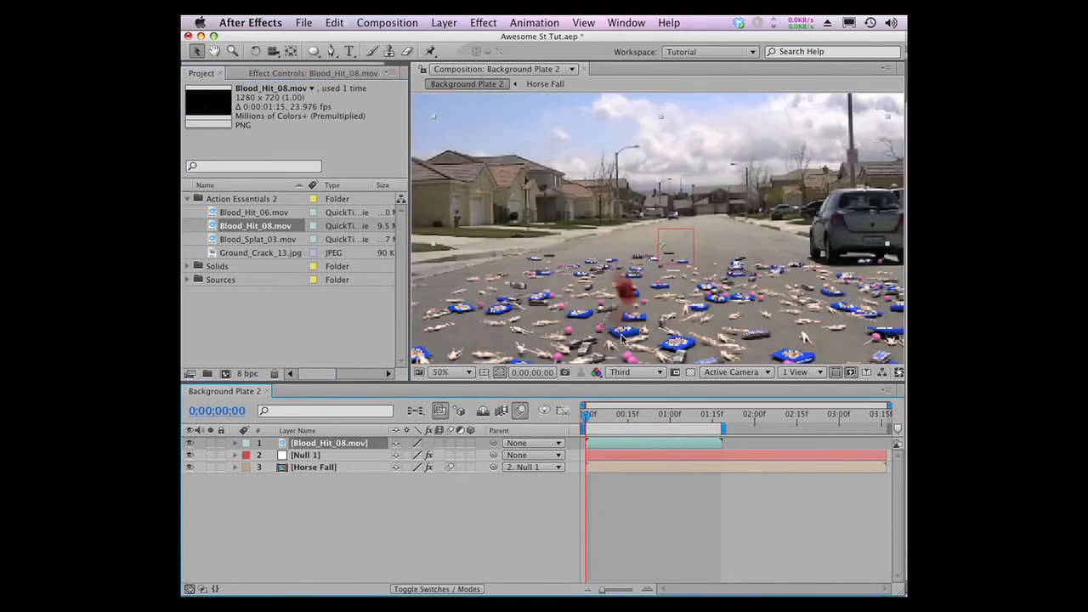
Check the impact frames with the blood layer hidden and shown, and shift Blood_Hit_08.mov to start at about 0;00;00;04.
drag(584, 417, 600, 417)
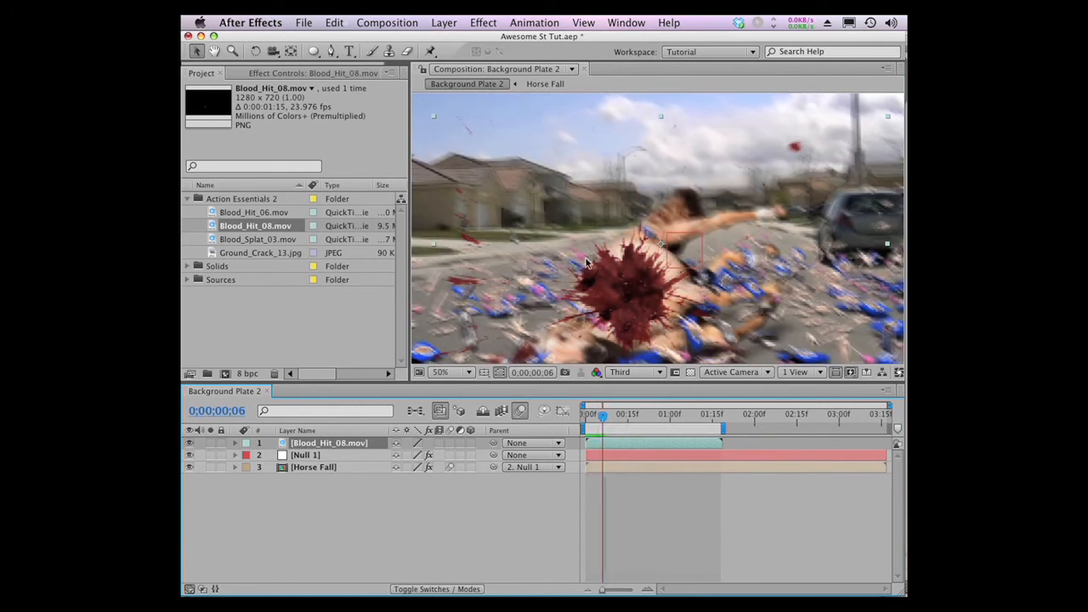
click(459, 373)
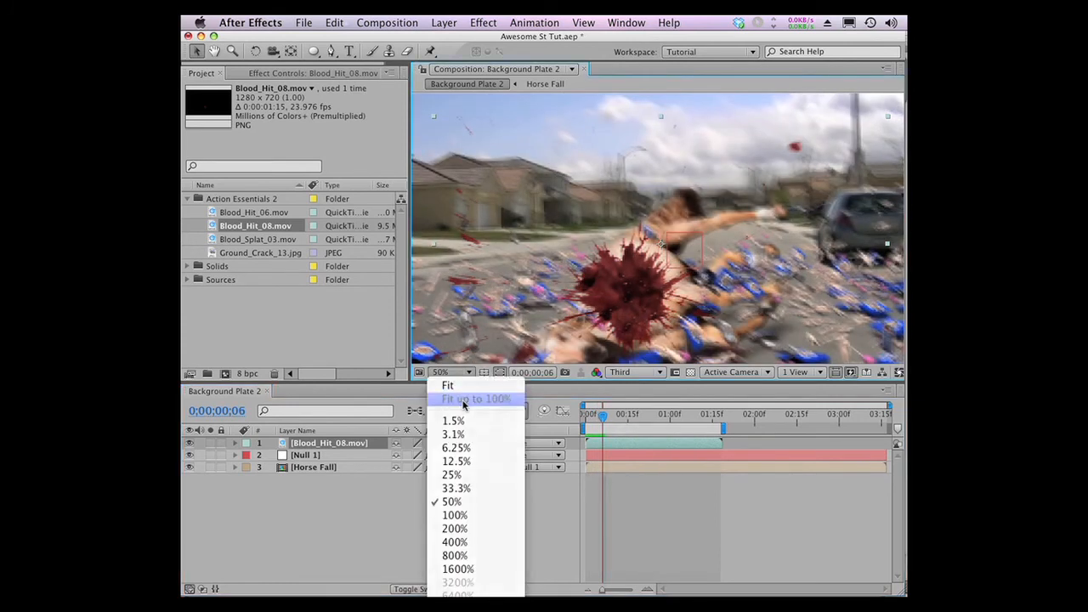
click(469, 398)
click(190, 443)
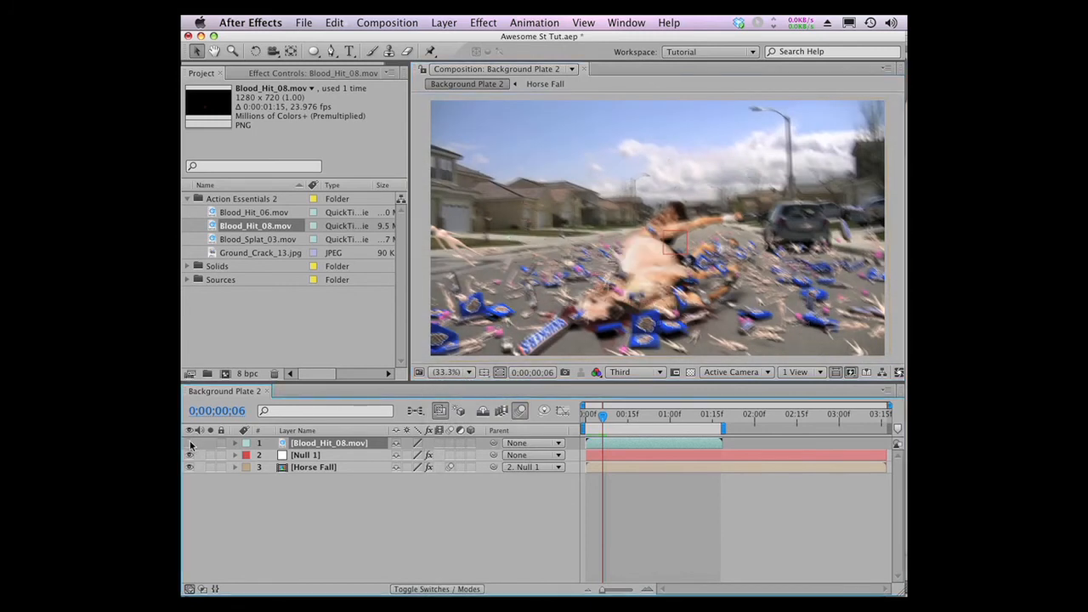
key(Page_Up)
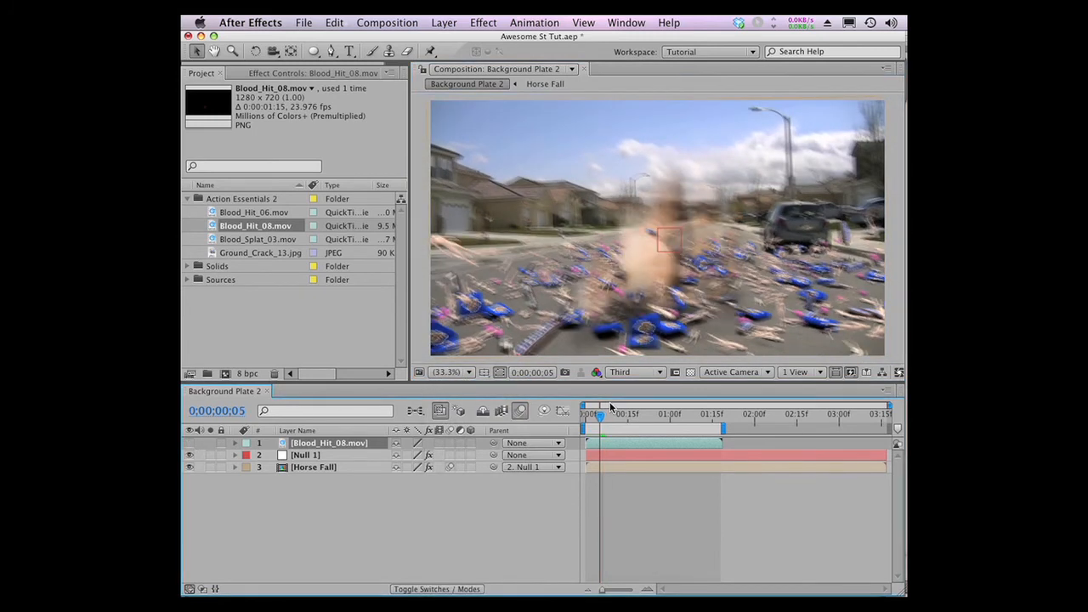
key(Page_Down)
key(Page_Down)
click(190, 443)
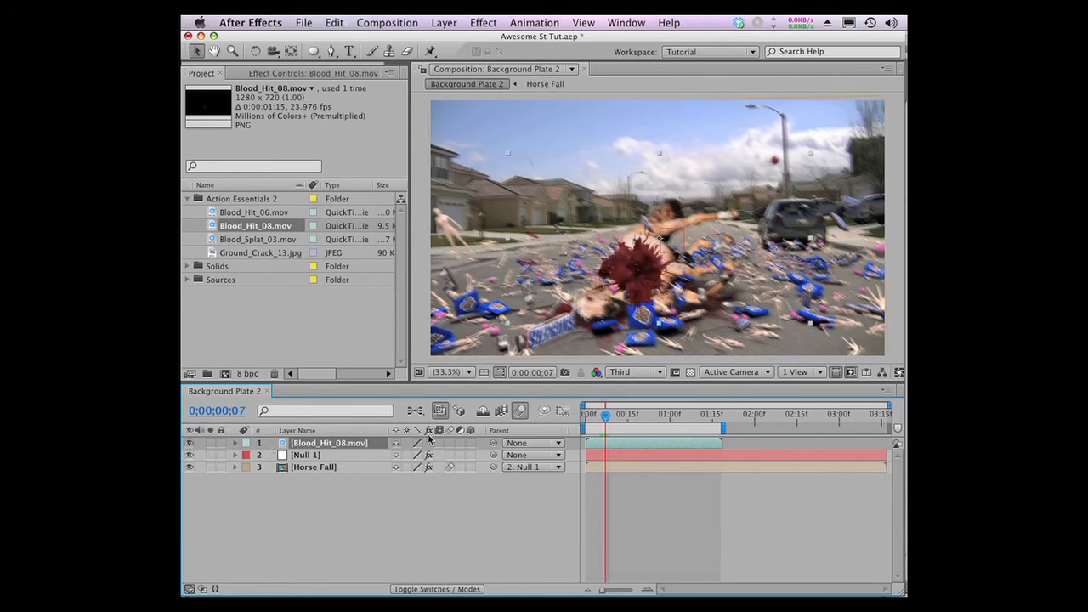
drag(624, 443, 638, 447)
Scale the Blood_Hit_08.mov layer up to 153%.
key(comma)
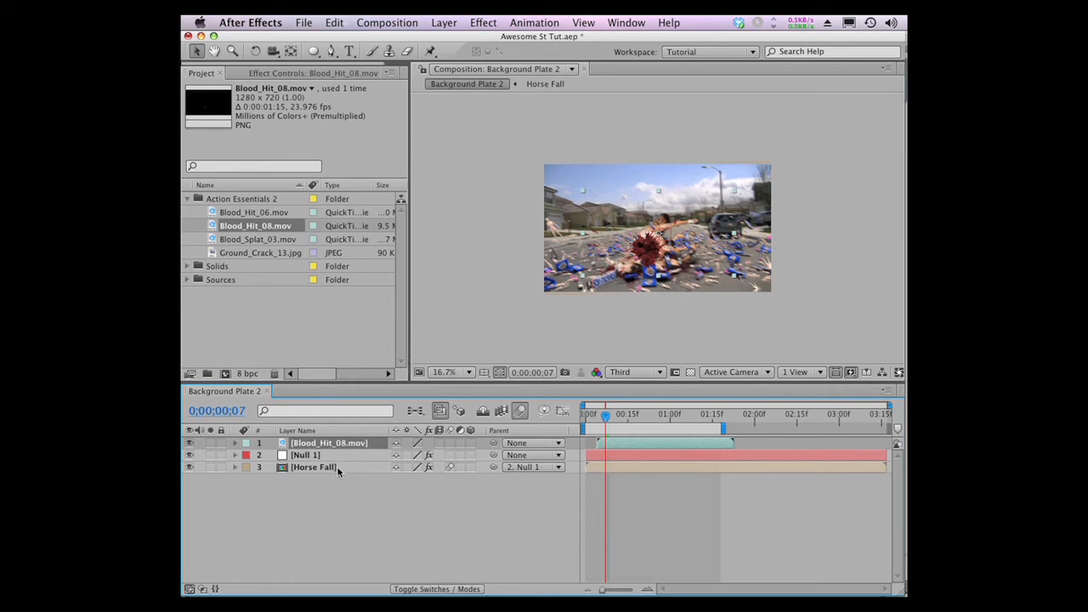
key(s)
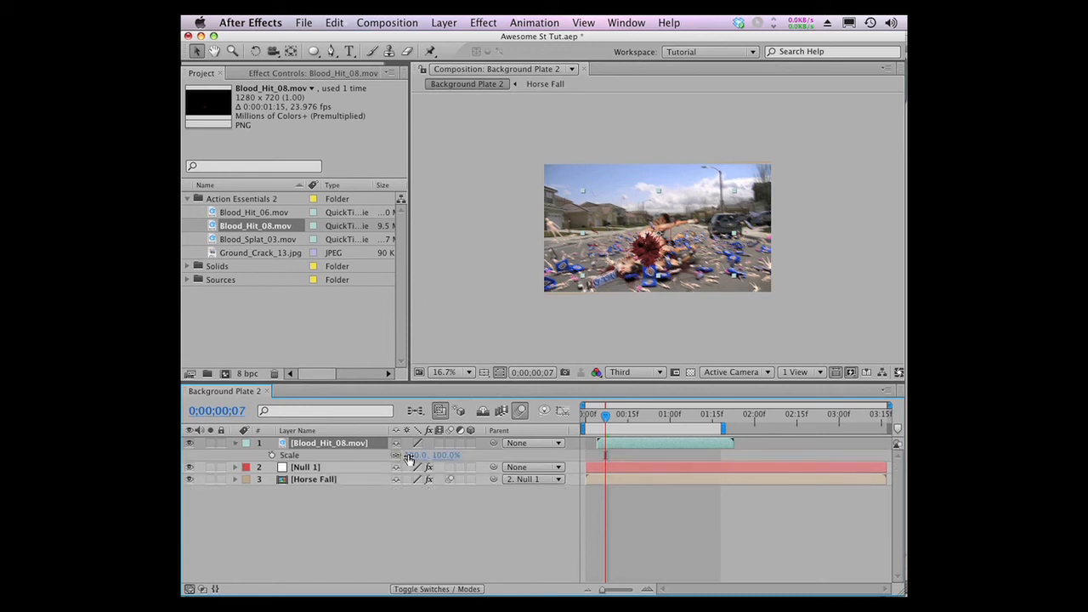
drag(406, 456, 451, 459)
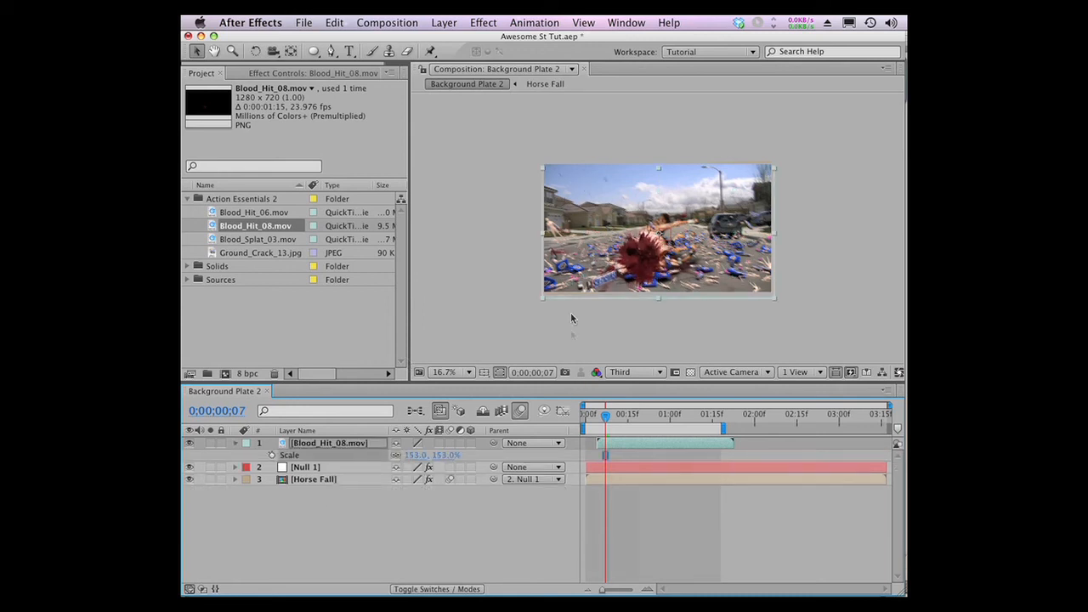
key(period)
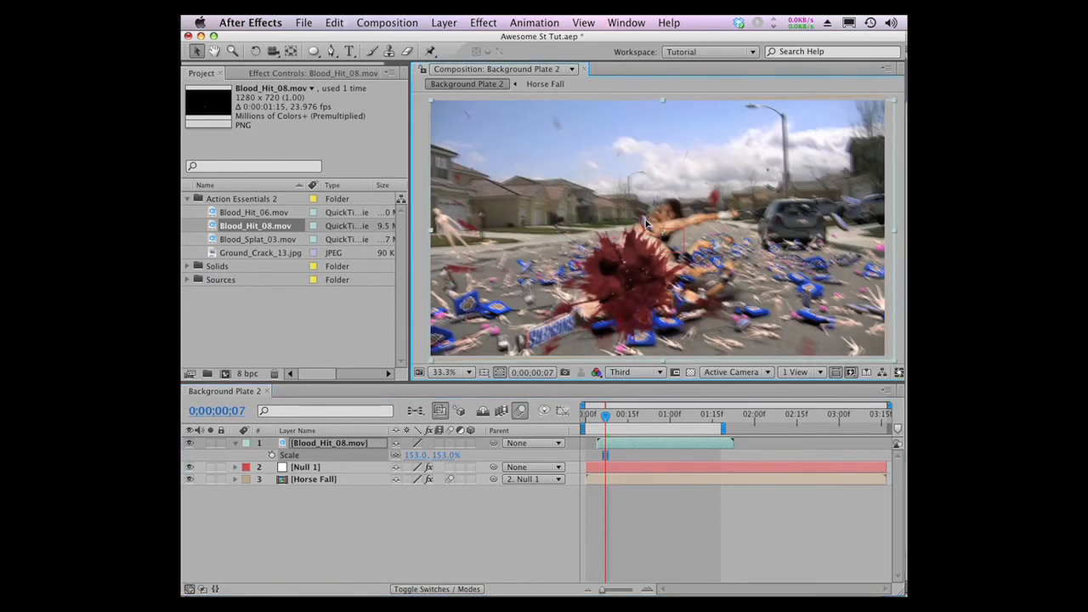
Draw a closed Pen mask on Blood_Hit_08.mov enclosing the central blood burst and the fallen horse.
click(332, 51)
click(542, 271)
click(542, 313)
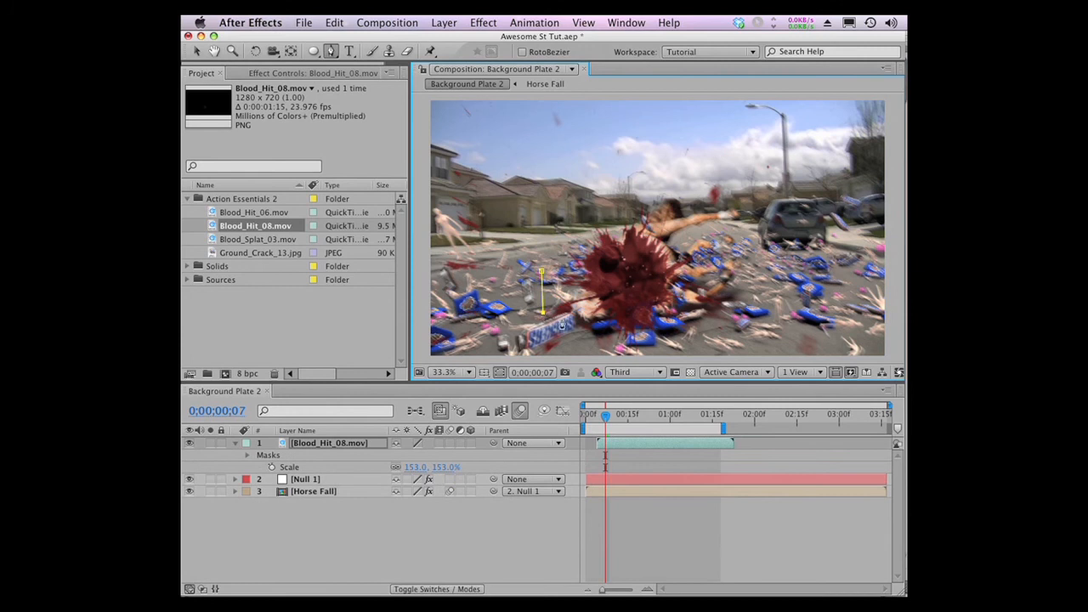
click(567, 327)
click(609, 349)
click(653, 349)
drag(702, 335, 718, 330)
click(755, 308)
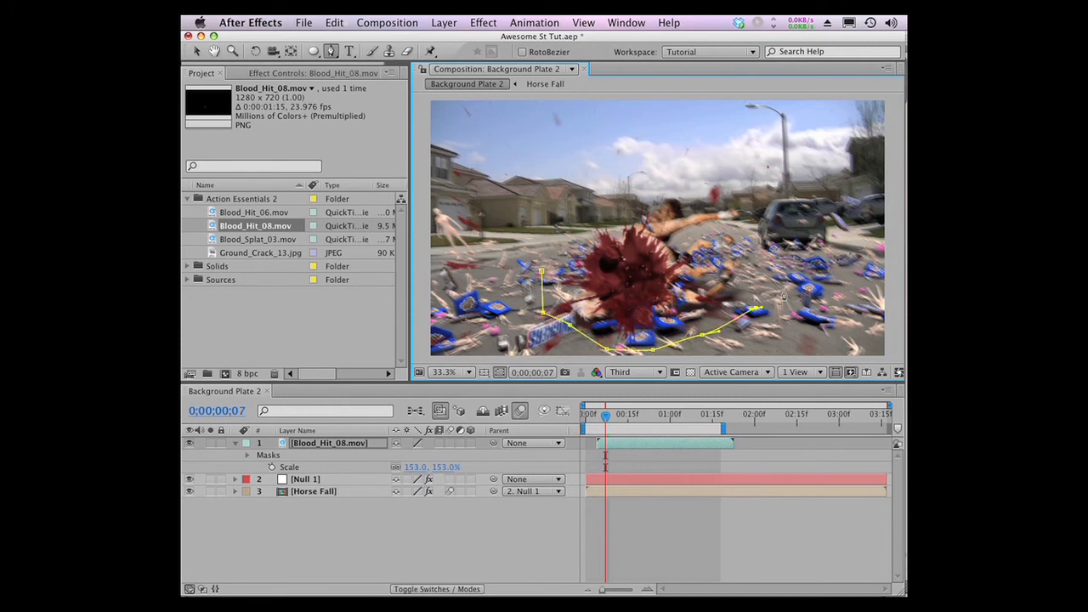
drag(785, 277, 781, 238)
drag(759, 189, 692, 137)
click(665, 137)
click(651, 144)
drag(518, 185, 519, 199)
click(541, 272)
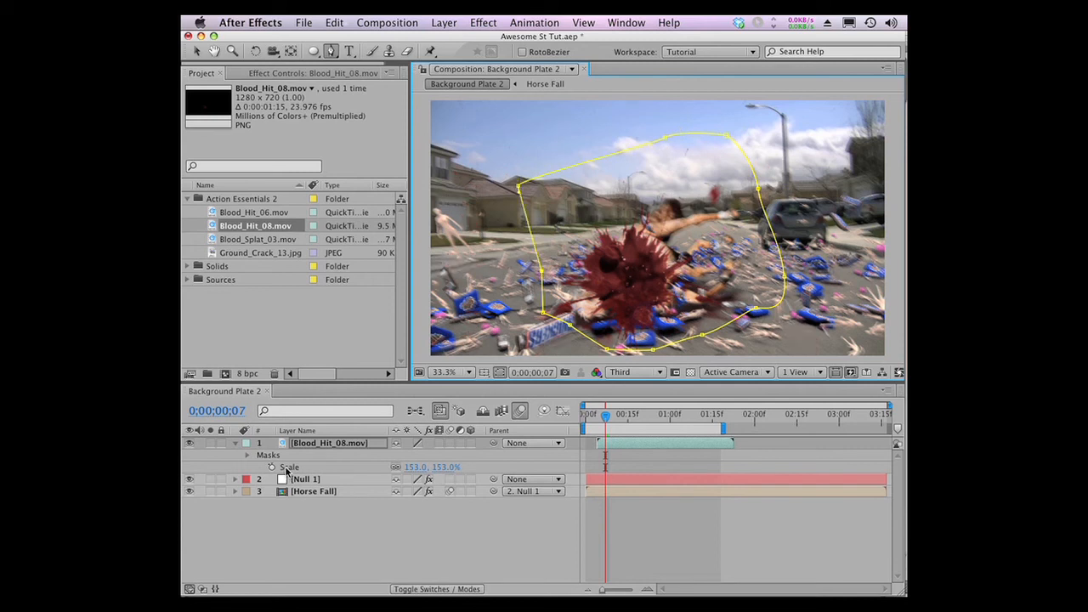
Set Mask 1 to Subtract, feather its edge, and collapse the Blood_Hit_08.mov properties.
click(411, 455)
click(413, 470)
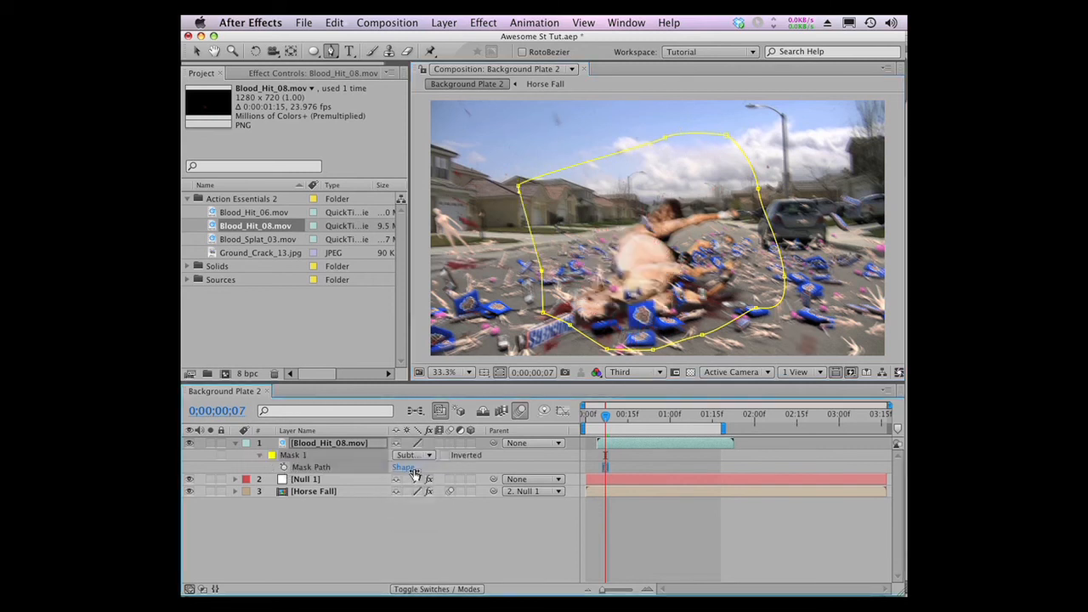
key(f)
drag(413, 468, 431, 468)
click(236, 443)
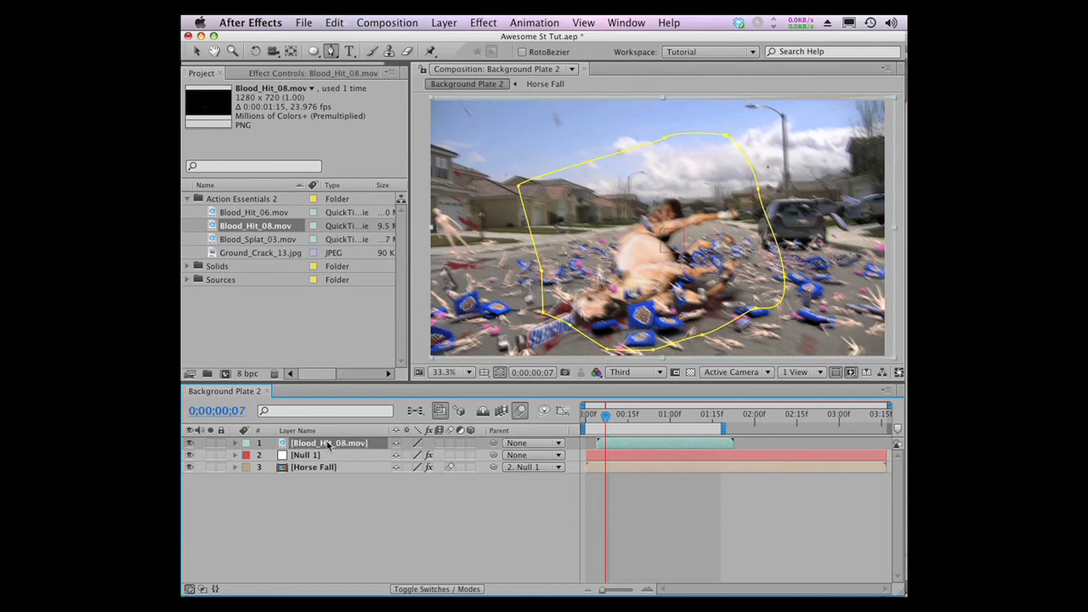
Apply Fast Blur to the Blood_Hit_08.mov layer with Blurriness 16 and deselect the layer.
click(483, 22)
mouse_move(564, 117)
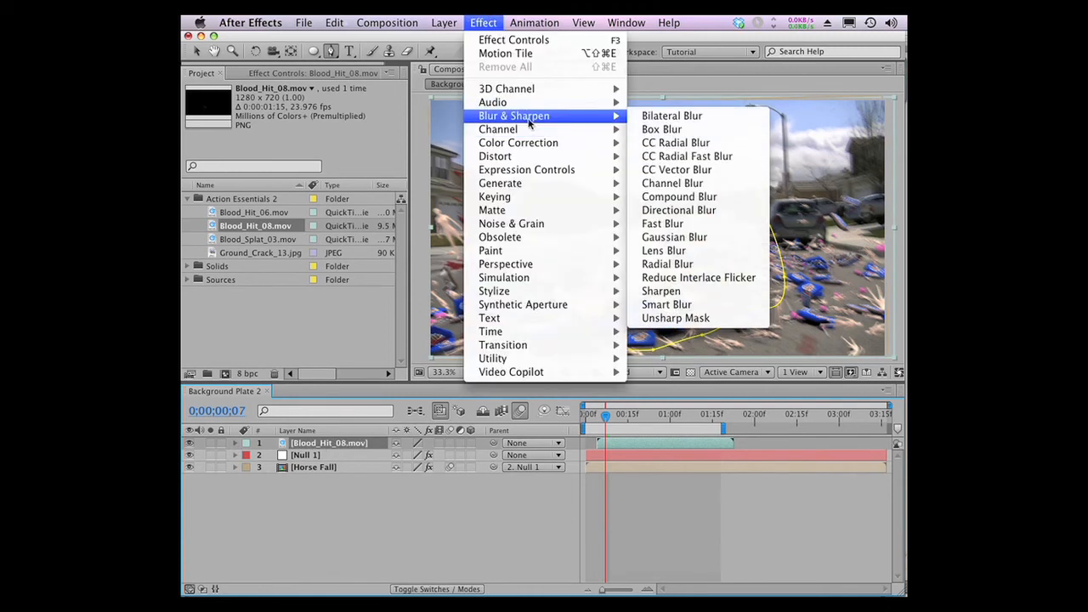
click(676, 223)
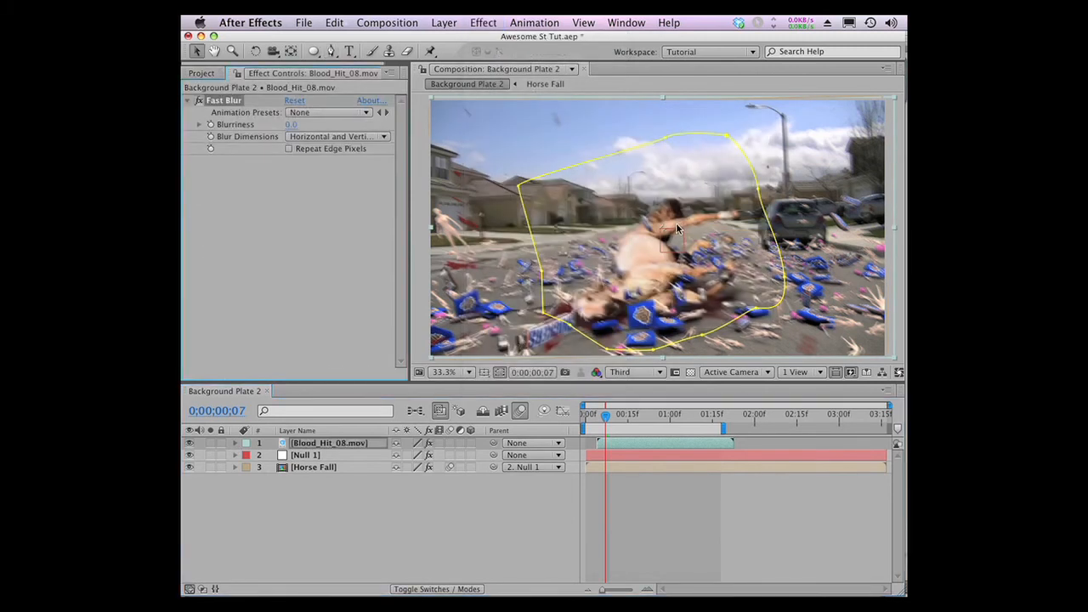
drag(291, 125, 301, 124)
click(339, 521)
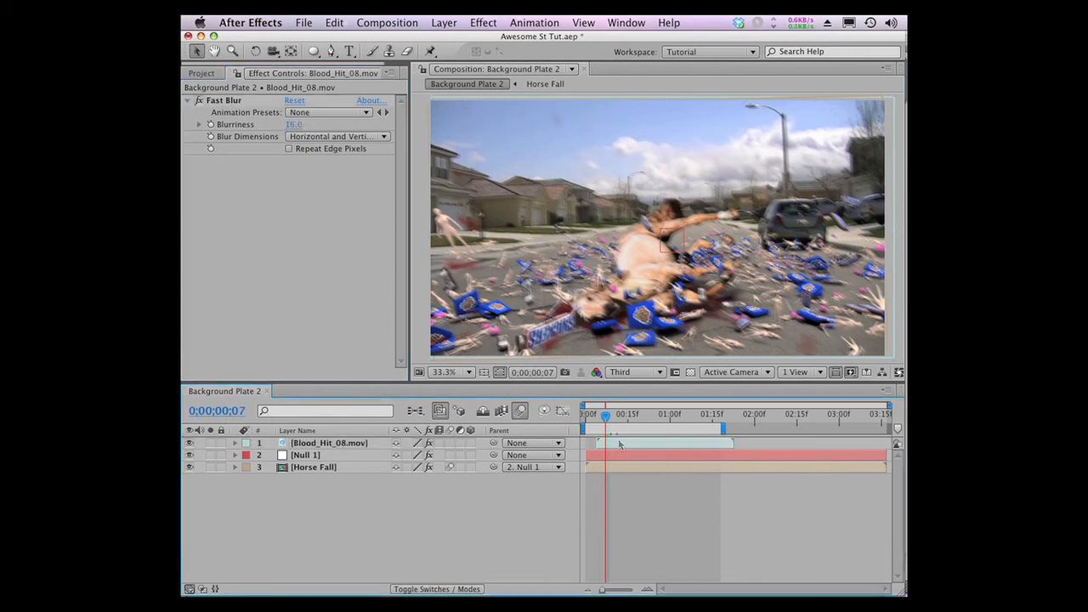
Step through the frames after the impact up to 0;00;00;29 to examine the blurred blood droplets.
key(Page_Up)
key(Page_Up)
key(Page_Up)
key(Page_Down)
key(Page_Down)
key(Page_Down)
key(Page_Down)
key(Page_Down)
key(Page_Down)
key(Page_Down)
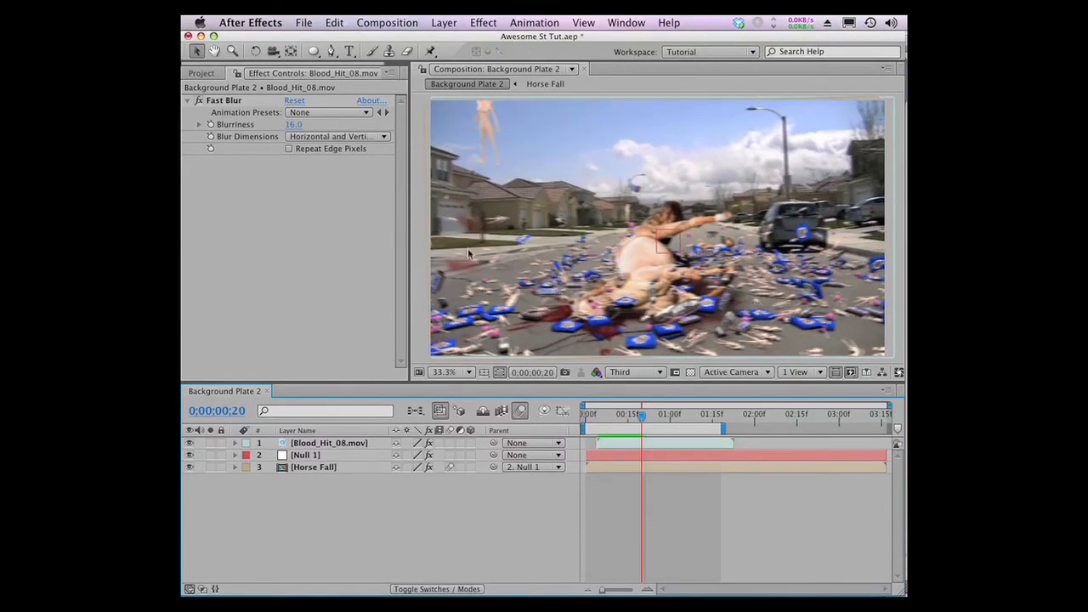
drag(642, 422, 669, 430)
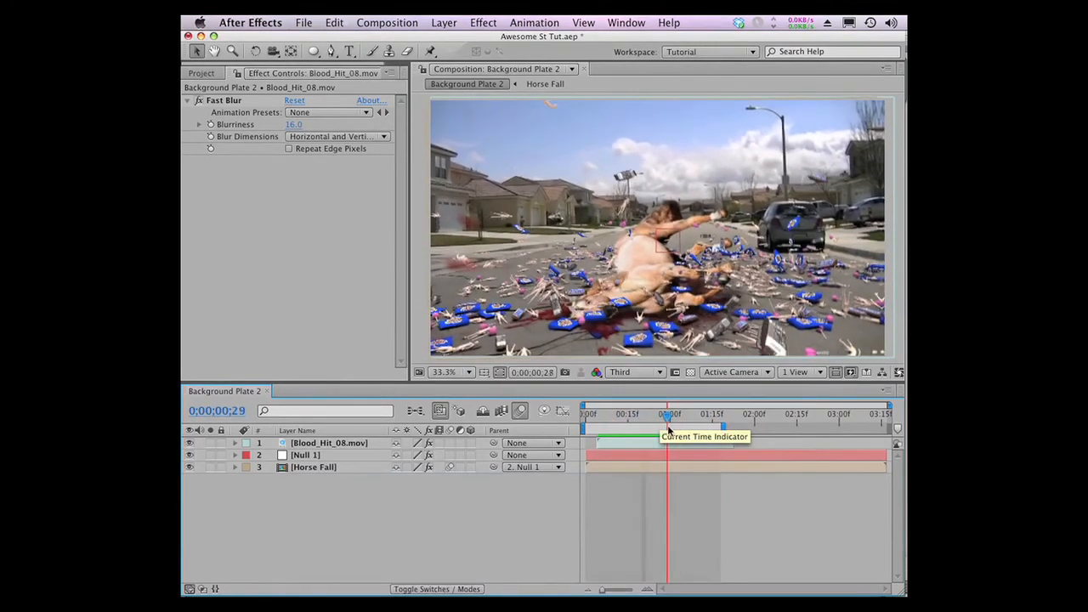
Apply Hue/Saturation to the Horse Fall layer with Master Saturation -34, and collapse the Motion Tile and Hue/Saturation settings.
click(334, 470)
click(488, 23)
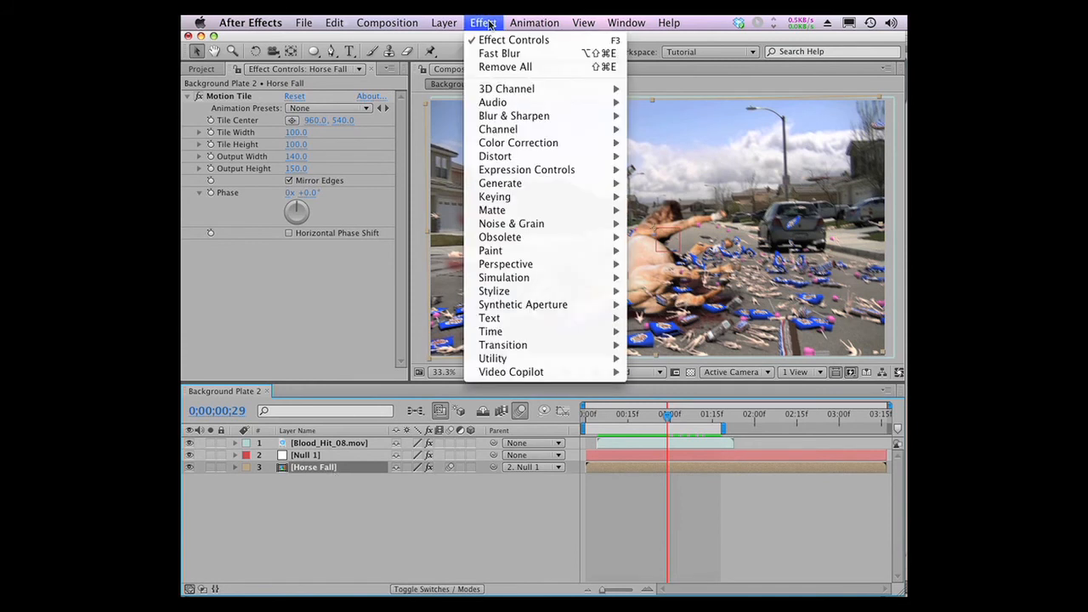
mouse_move(553, 143)
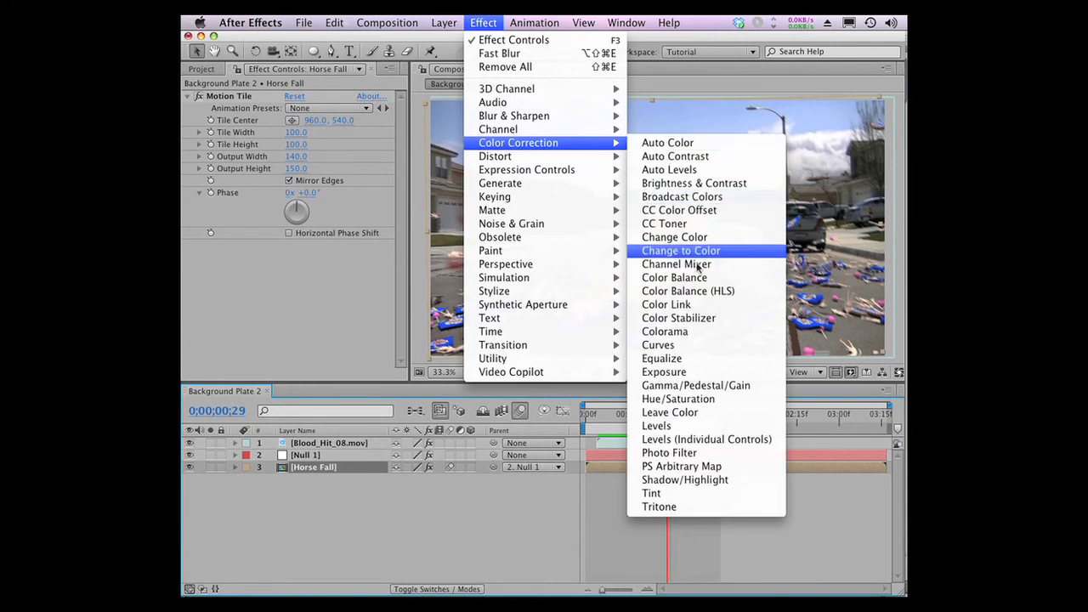
click(704, 399)
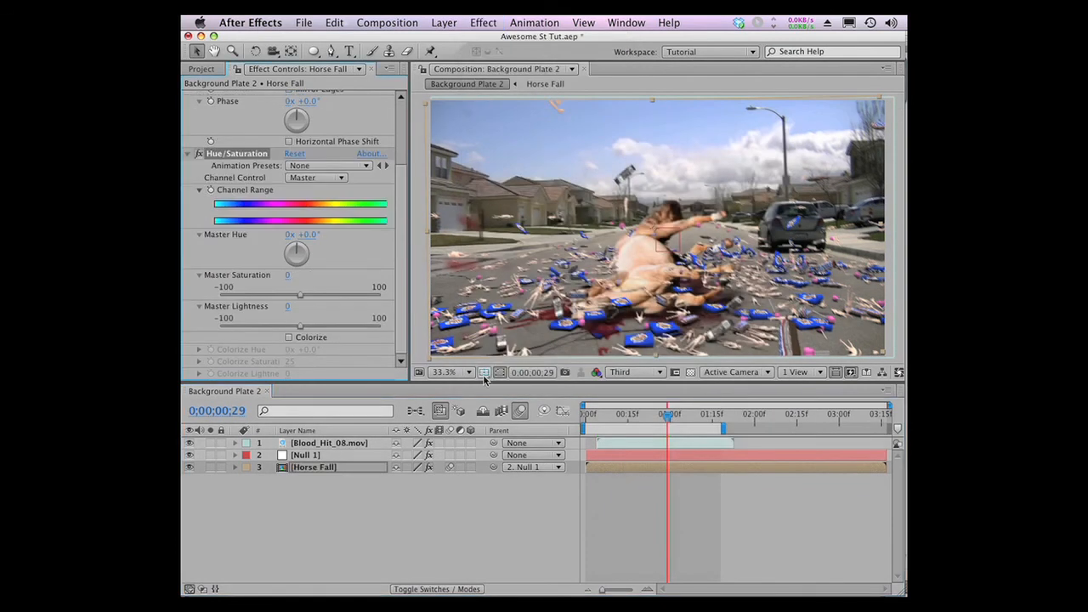
drag(300, 298, 271, 301)
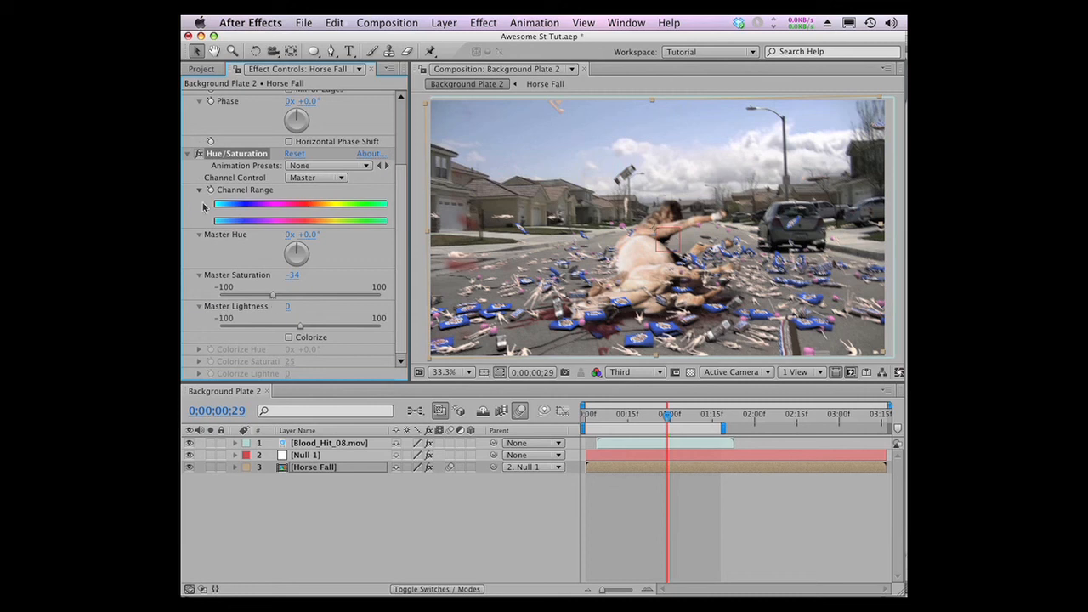
click(189, 154)
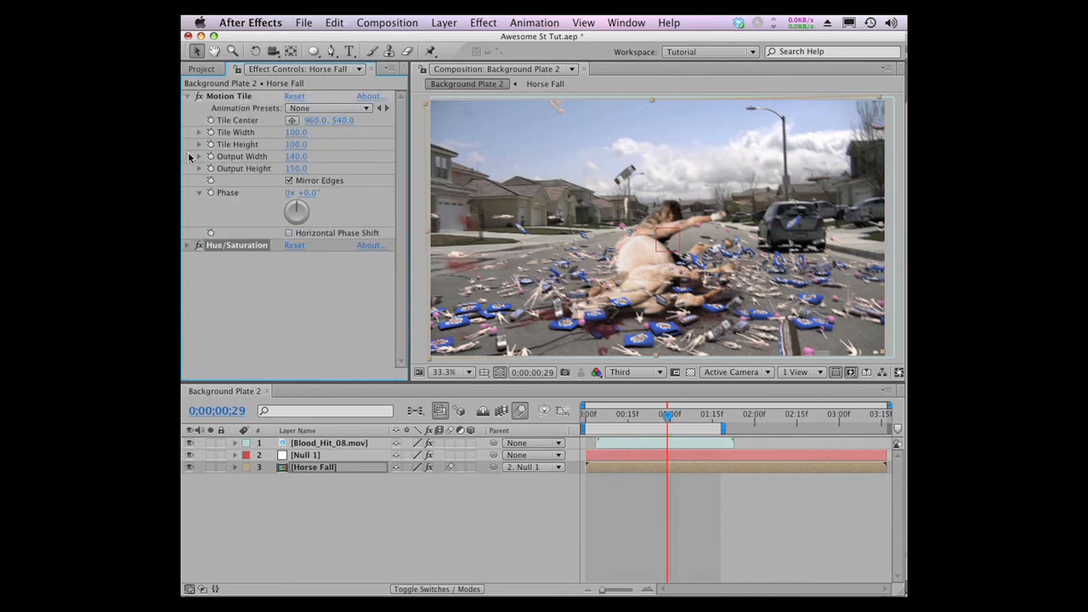
click(190, 97)
Add Curves to the Horse Fall layer and shape a gentle RGB S-curve with darker shadows and brighter highlights.
click(483, 22)
mouse_move(525, 147)
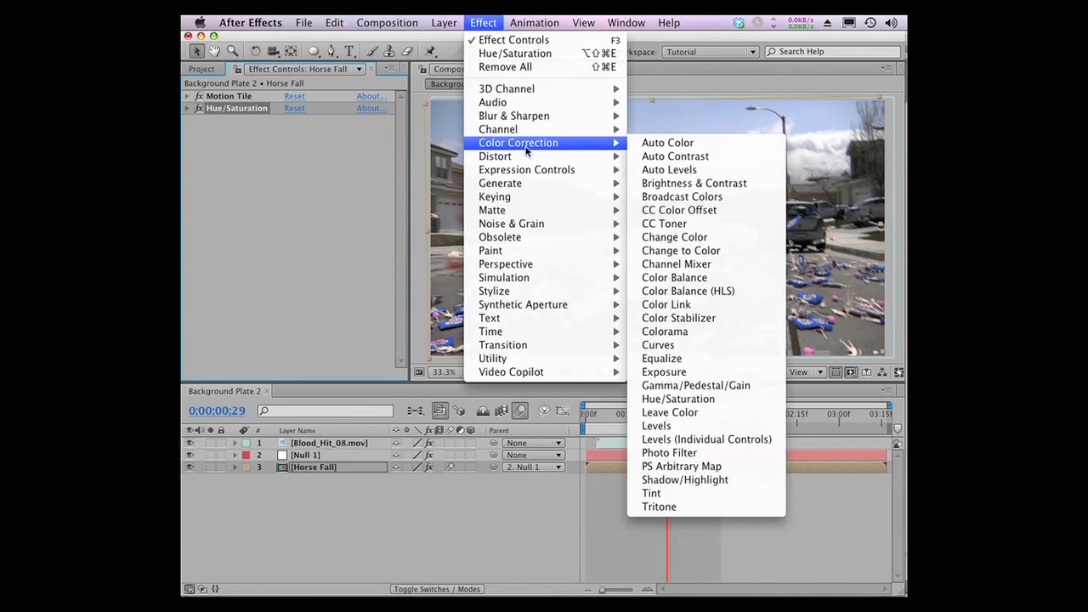
click(687, 345)
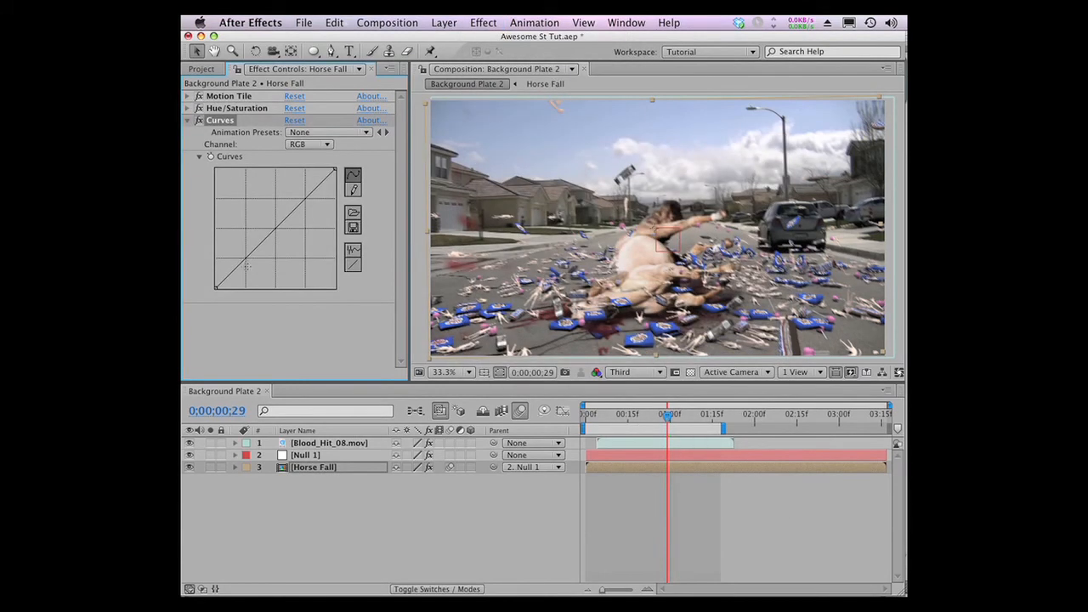
drag(247, 266, 242, 271)
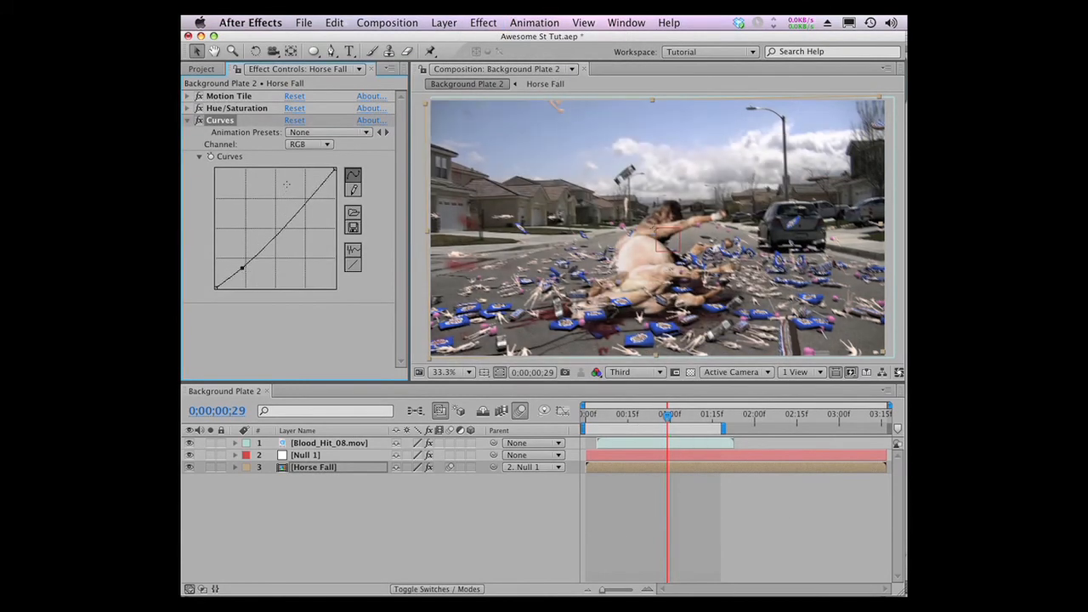
drag(313, 187, 315, 181)
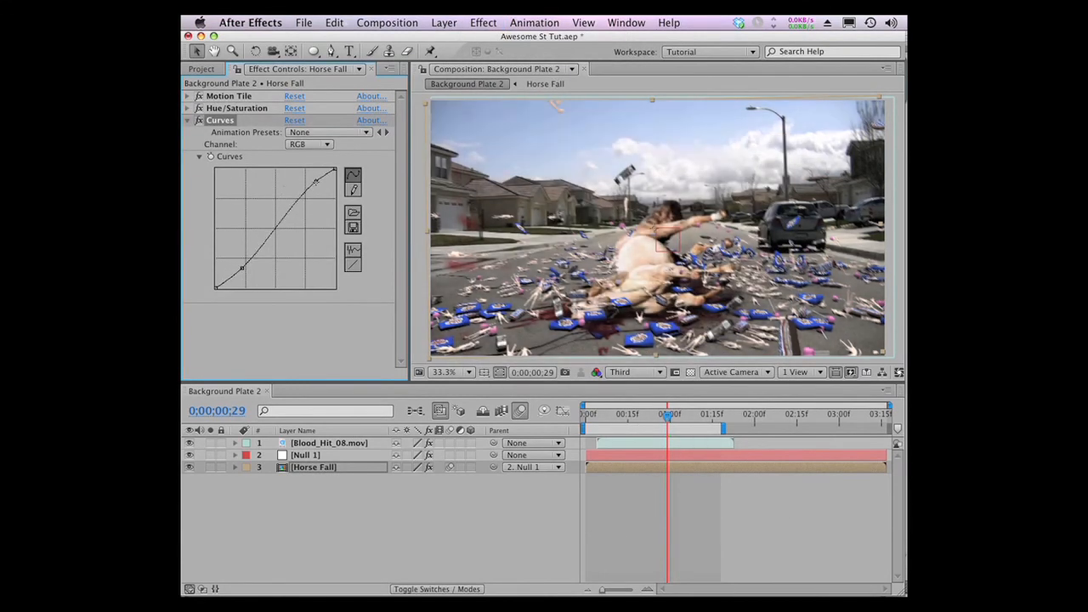
In the Green channel of Curves, lift the shadows and add a highlight point slightly above the diagonal.
click(309, 144)
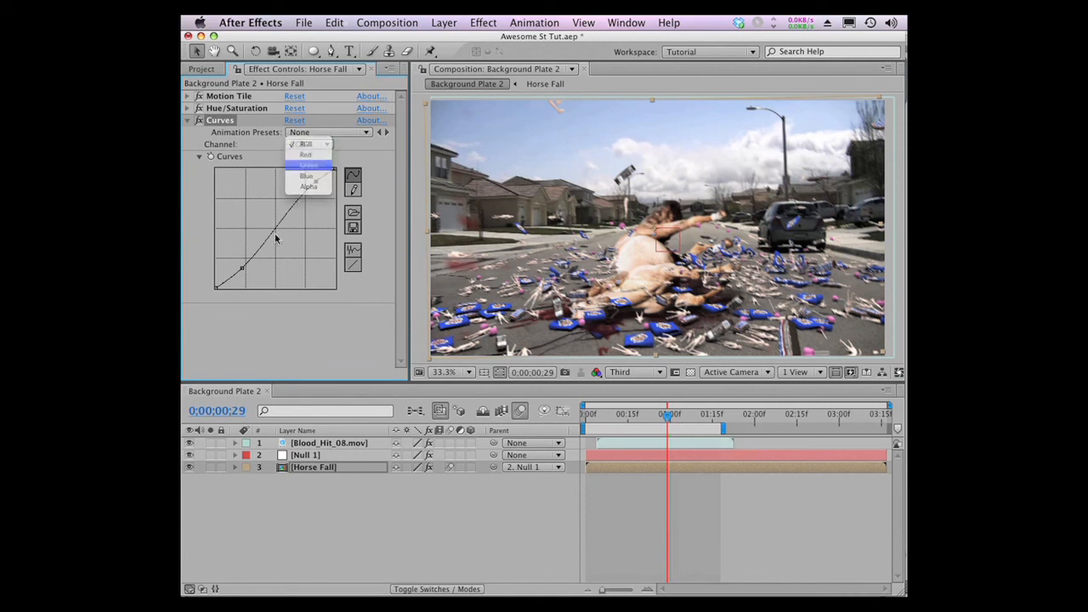
click(301, 163)
drag(222, 285, 221, 280)
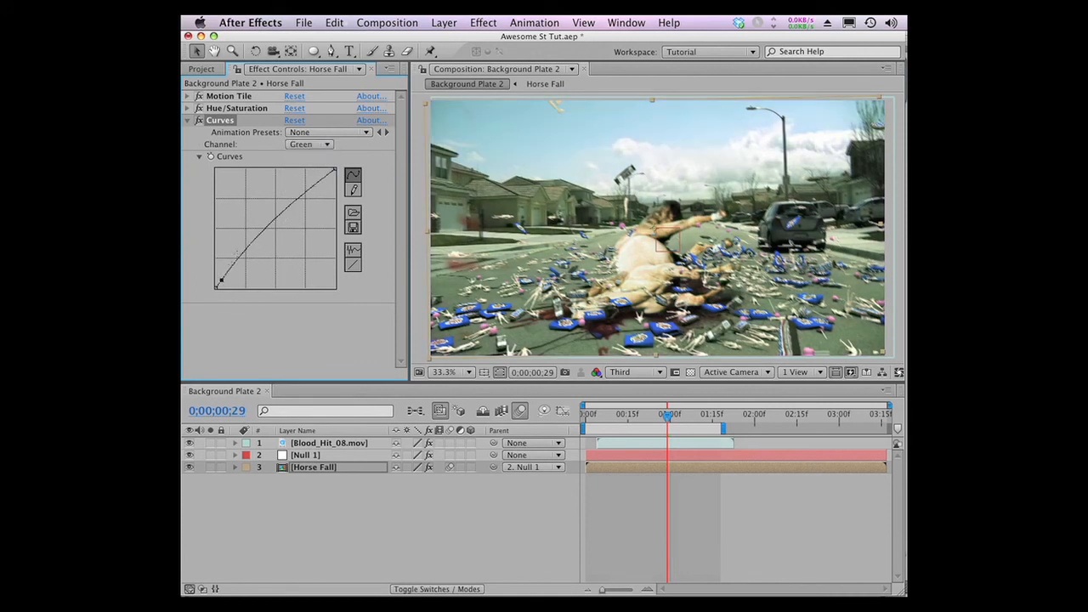
drag(297, 205, 307, 194)
In the Red channel of Curves, raise the midtones slightly and pull the shadows and highlights back towards the diagonal.
click(319, 147)
click(308, 157)
click(314, 144)
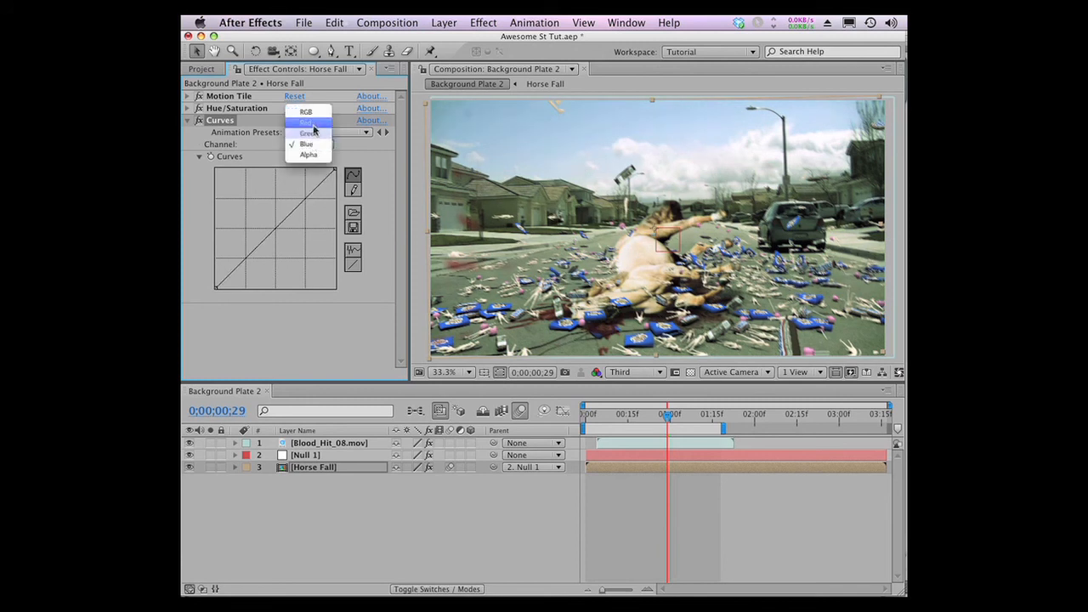
click(306, 122)
drag(275, 228, 272, 228)
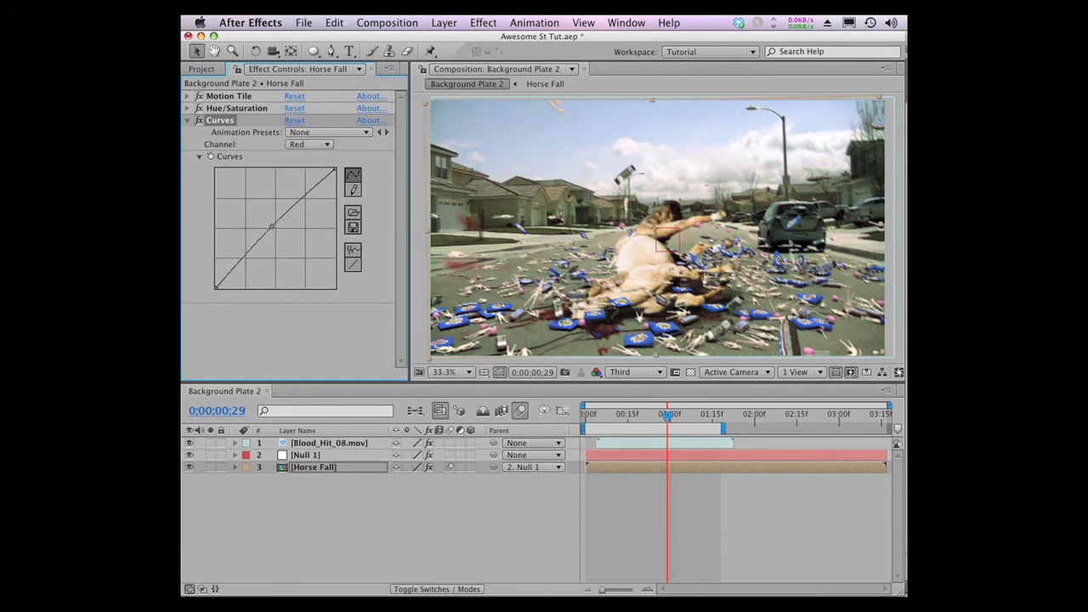
drag(240, 264, 242, 268)
drag(323, 181, 324, 184)
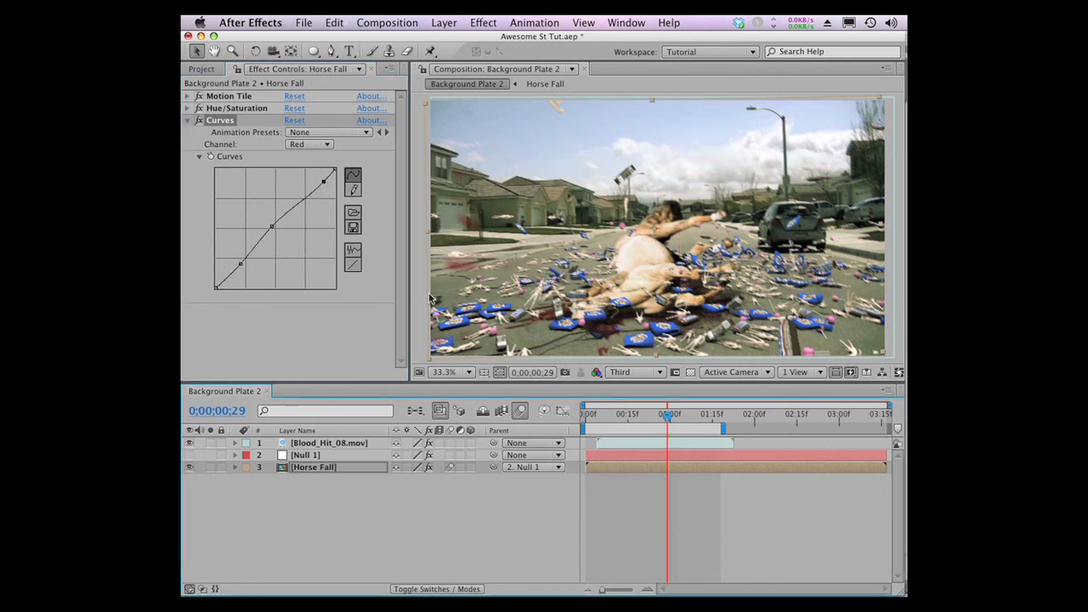
Maximize the composition view and enlarge it to 50% to review the color-graded shot.
key(KP_0)
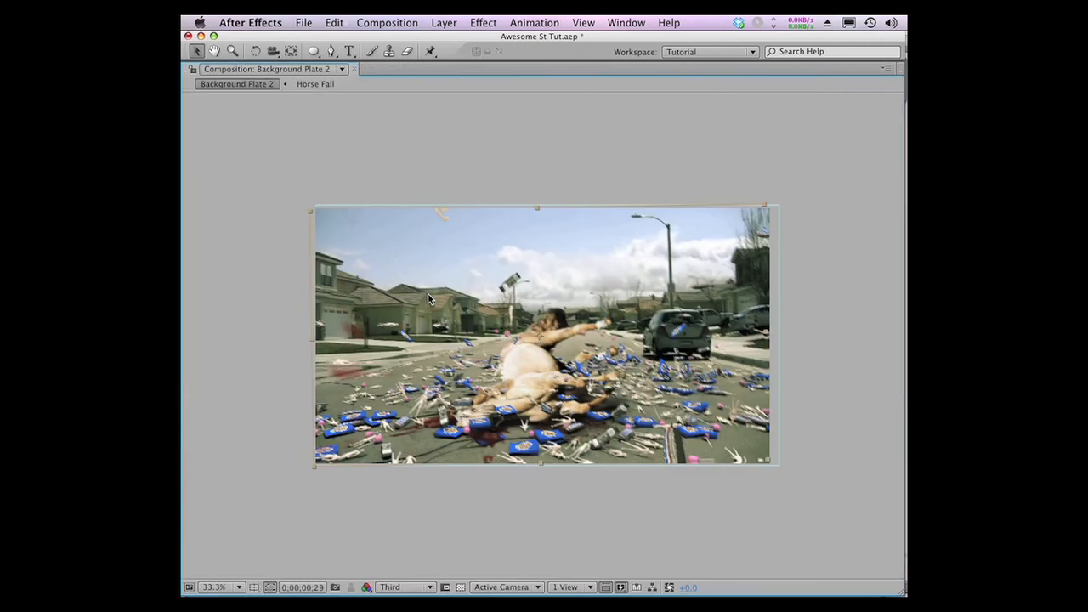
key(period)
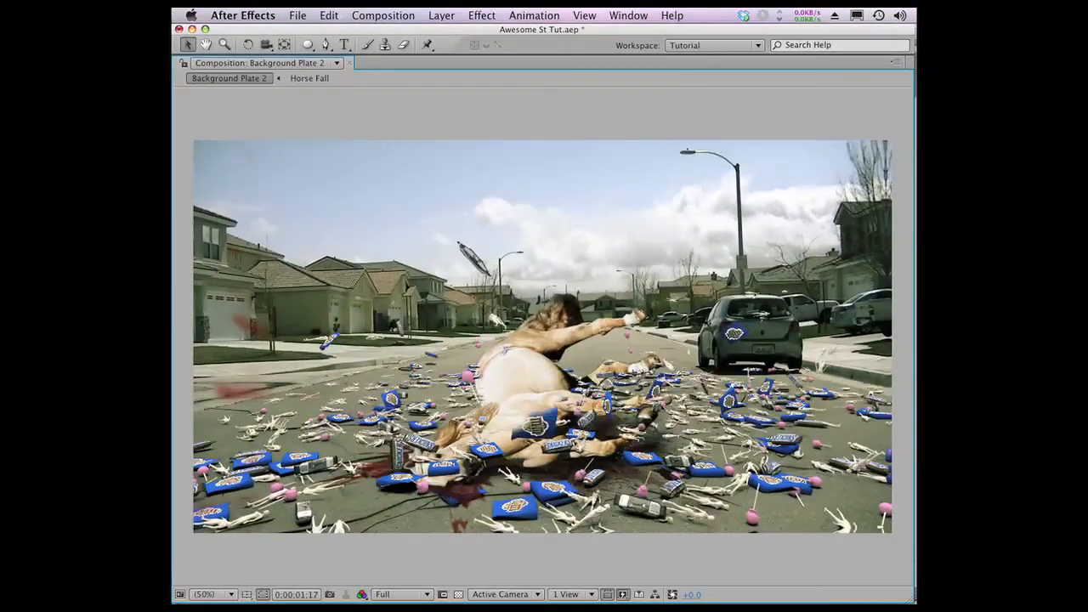